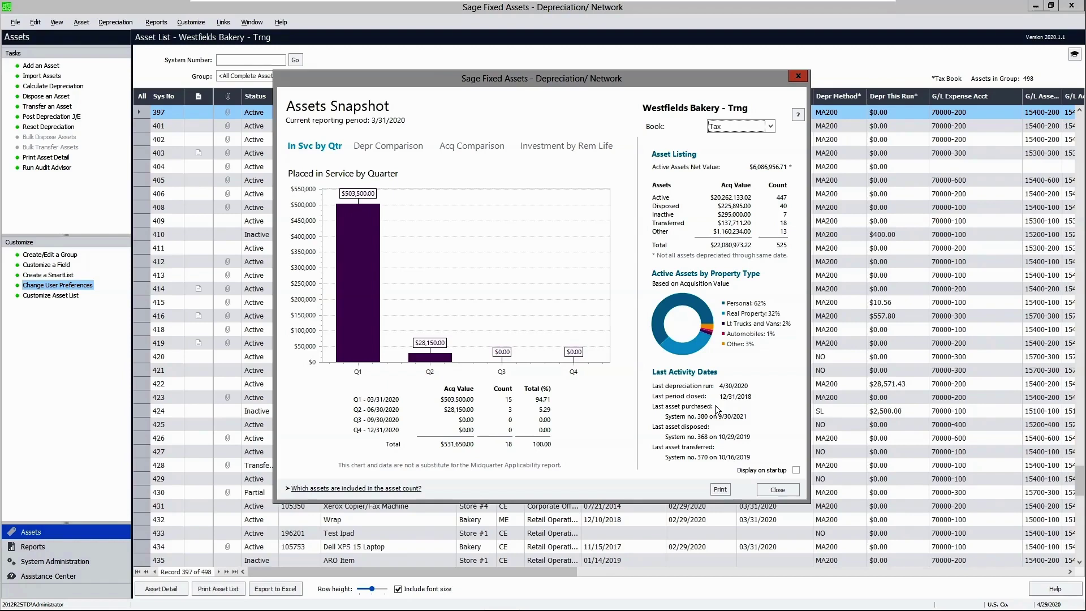
Show the Depreciation Comparison by Book chart across seven books in the Assets Snapshot
left_click(401, 147)
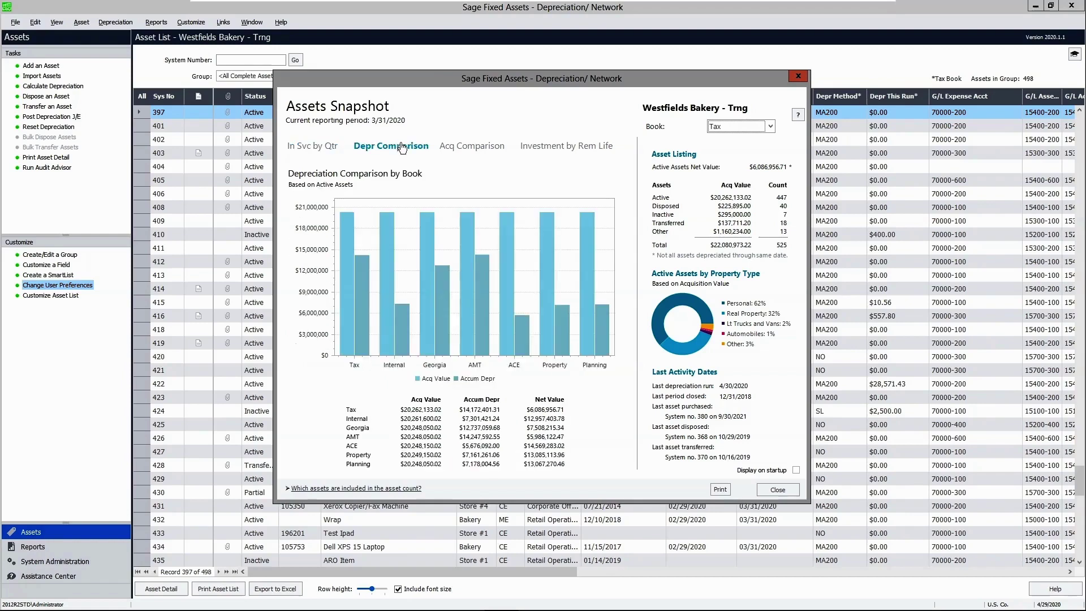
Review the acquisition comparison and investment-by-remaining-life charts, then return to In Svc by Qtr
left_click(477, 150)
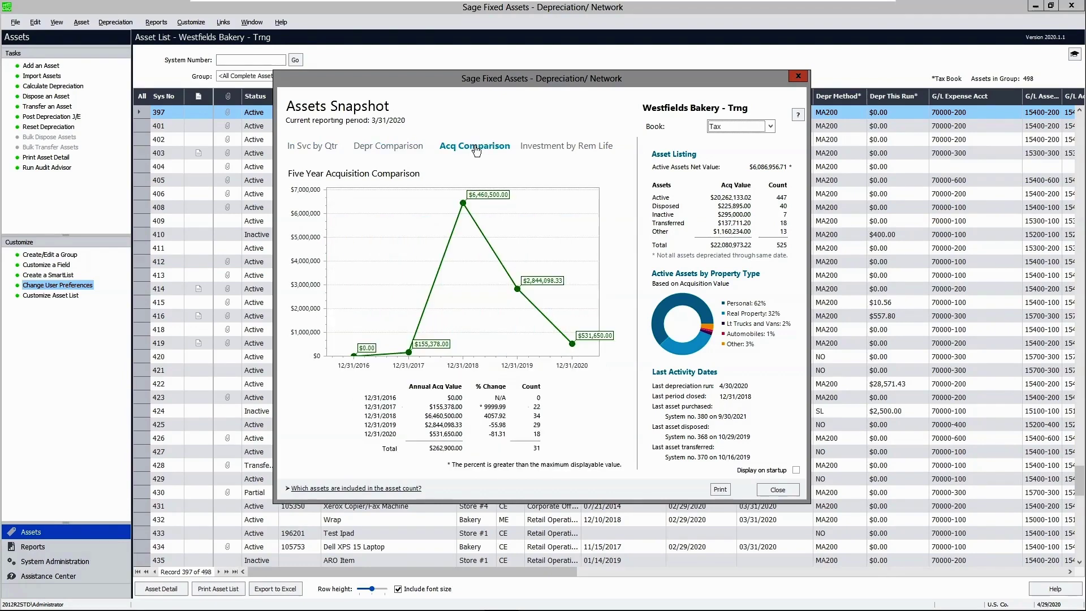
left_click(569, 152)
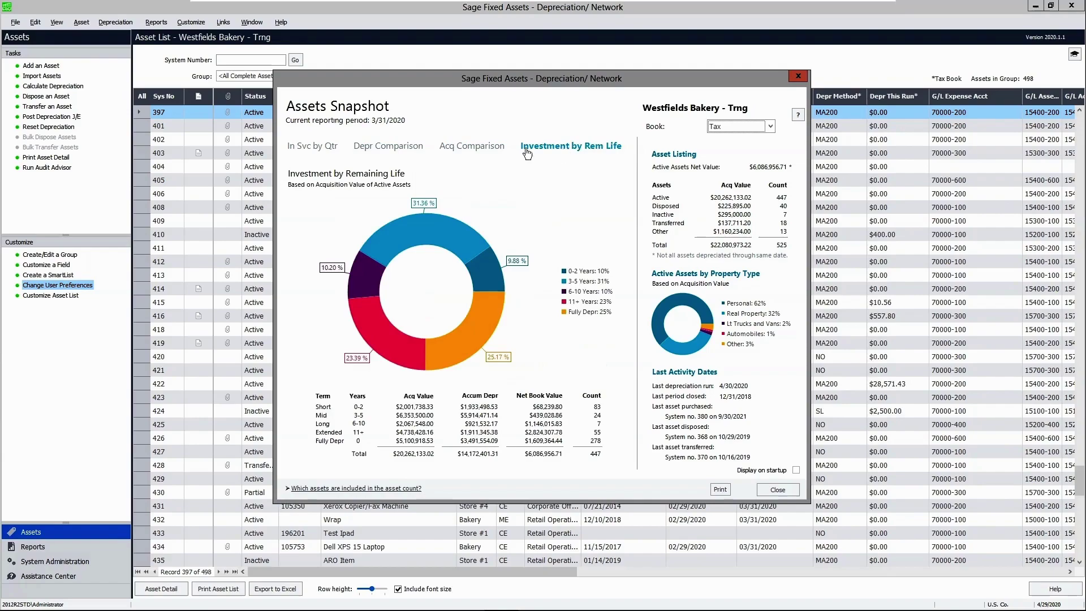
left_click(306, 149)
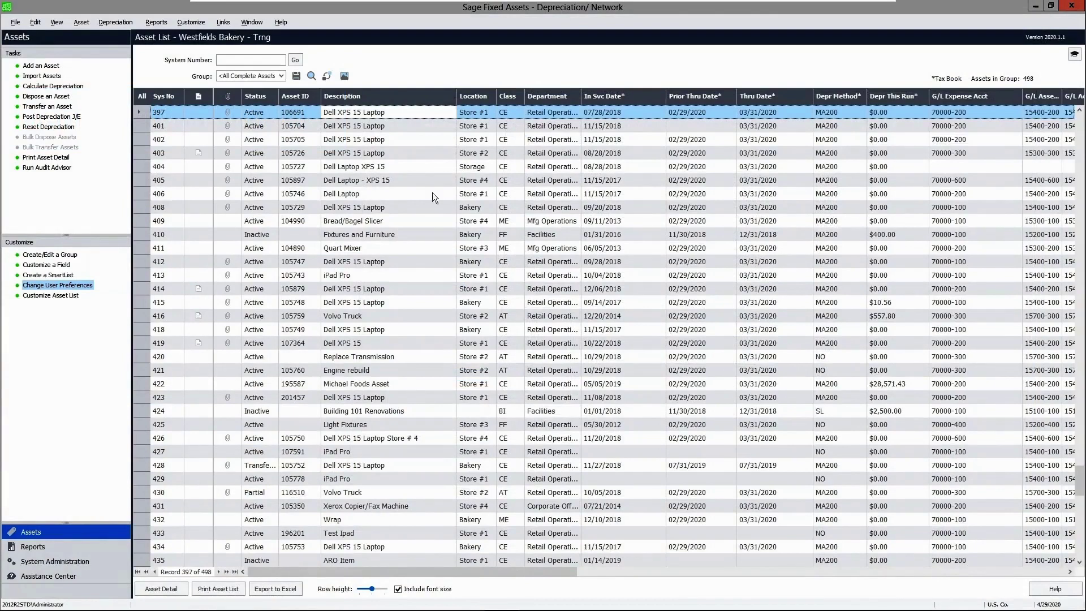
Open asset 397, the Dell XPS 15 Laptop, and review its Location, Class and G/L Asset Acct choices
double_click(396, 112)
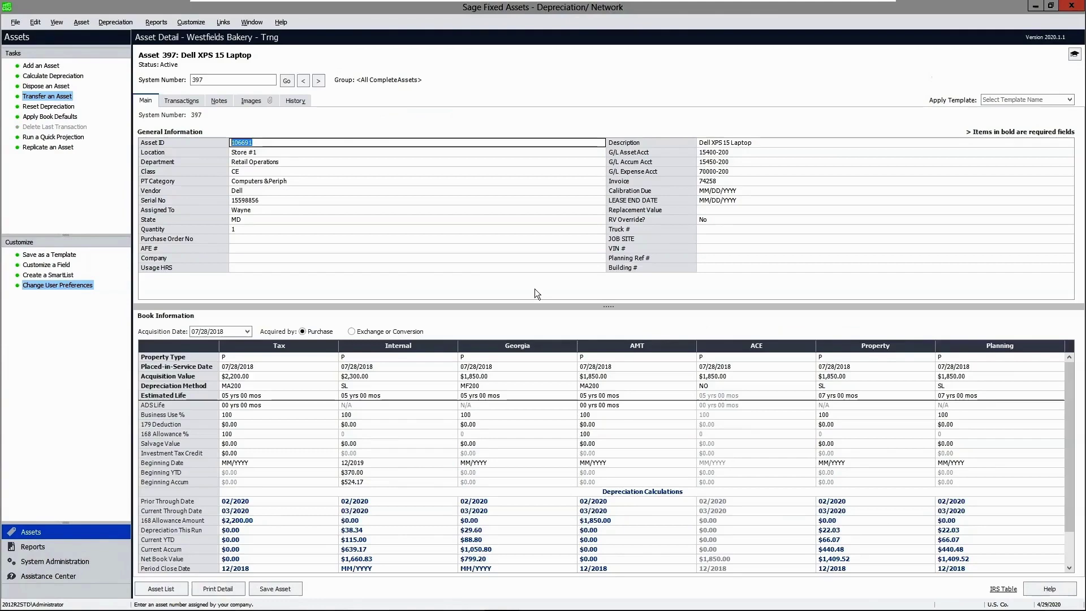
left_click_drag(537, 306, 540, 298)
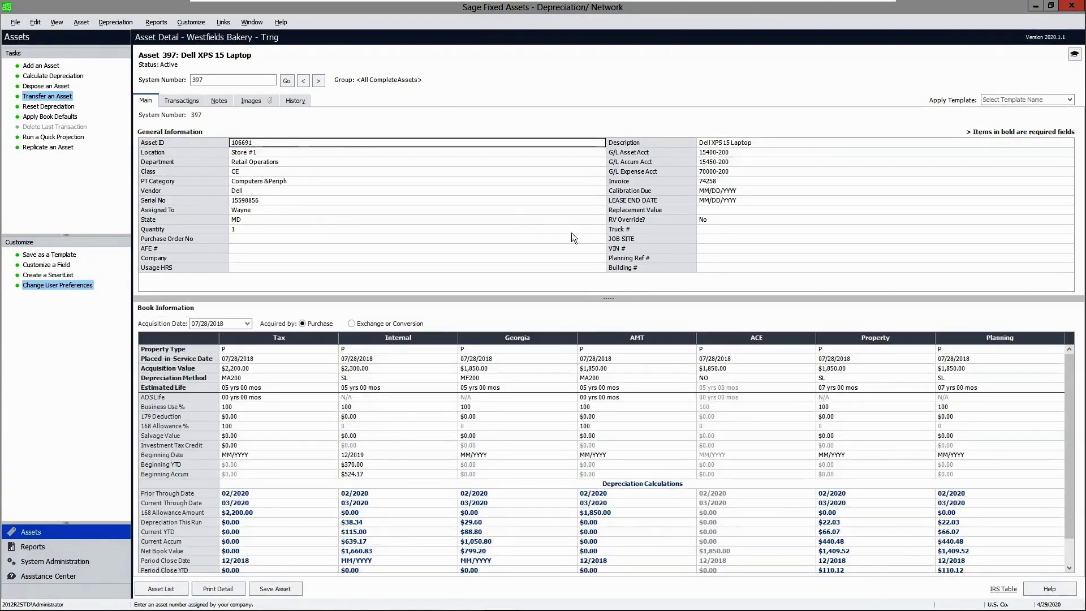
left_click(270, 153)
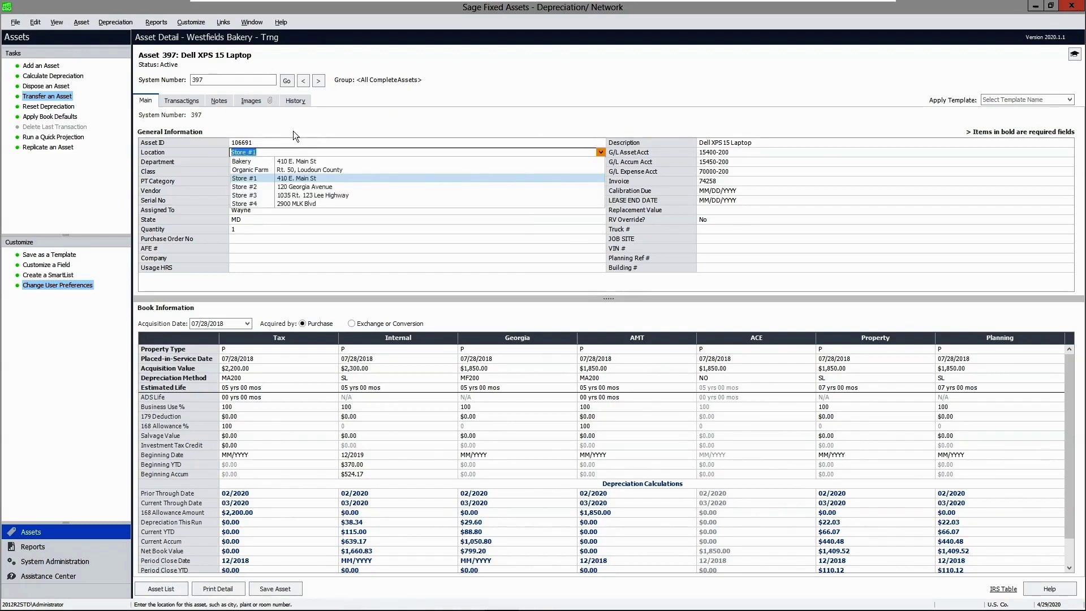
left_click(268, 171)
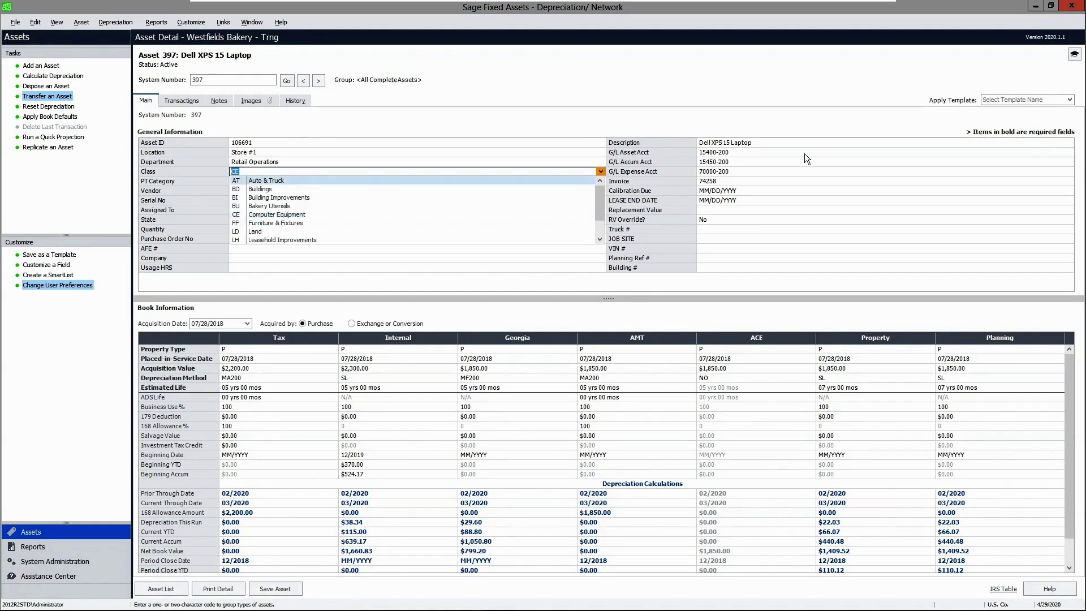
left_click(756, 153)
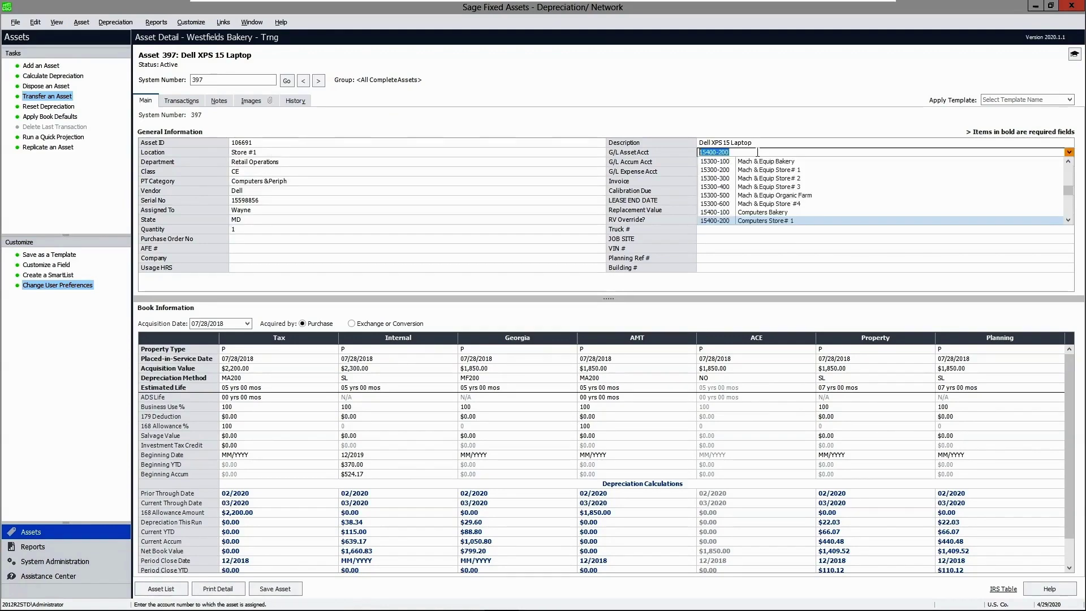
left_click(291, 349)
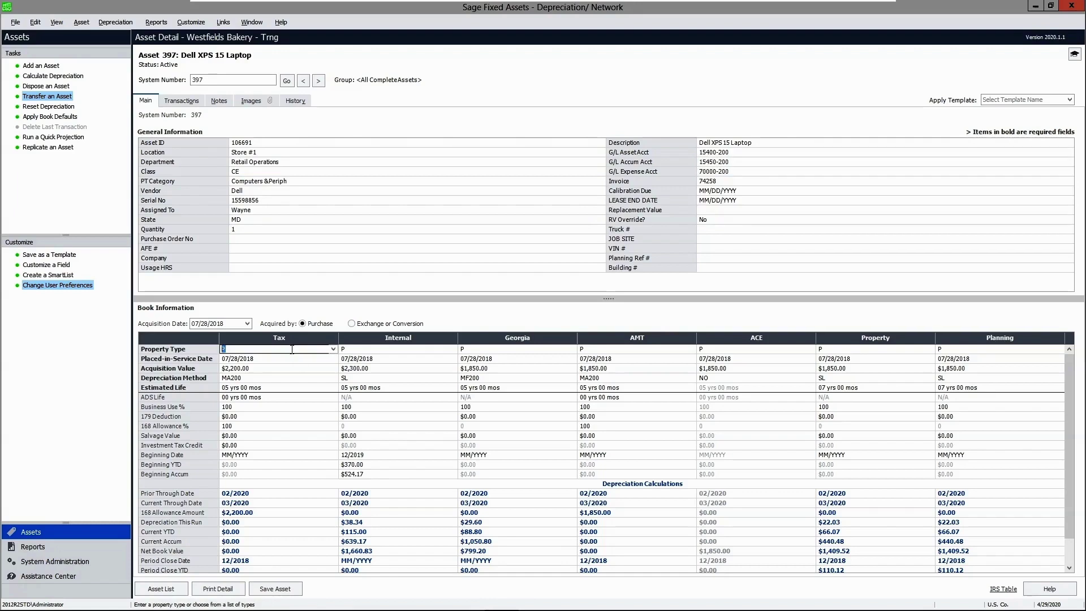
left_click(334, 349)
left_click(334, 349)
left_click(258, 358)
left_click(255, 367)
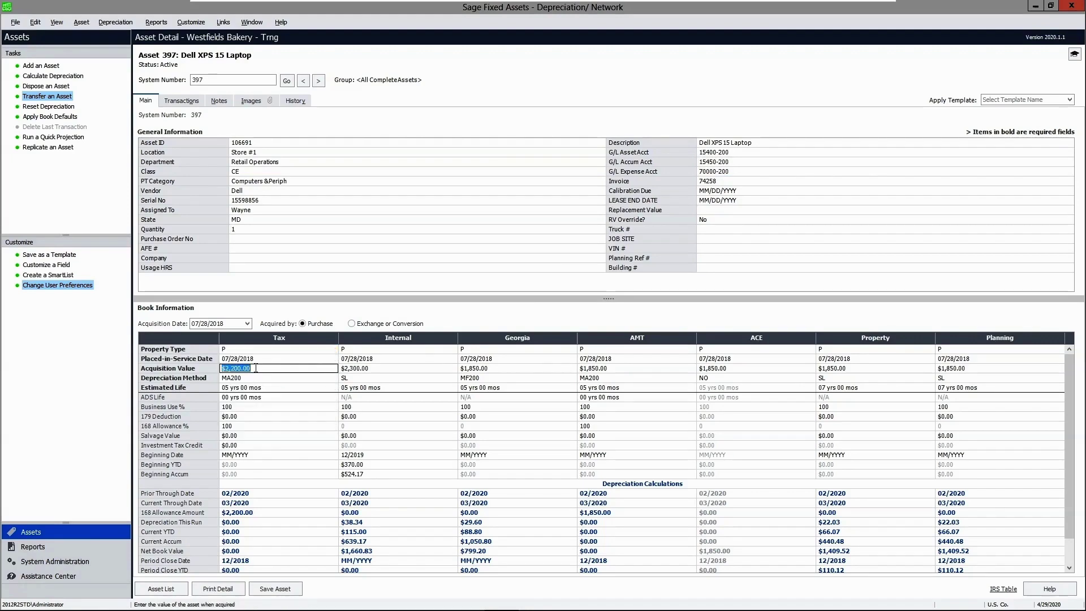
left_click(249, 378)
double_click(248, 378)
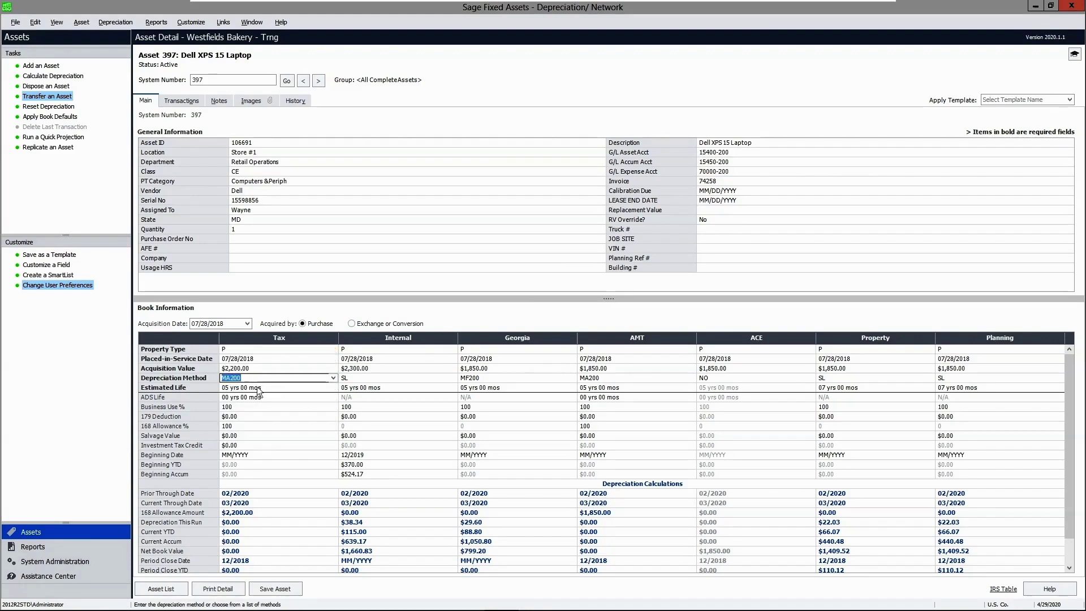
left_click(333, 378)
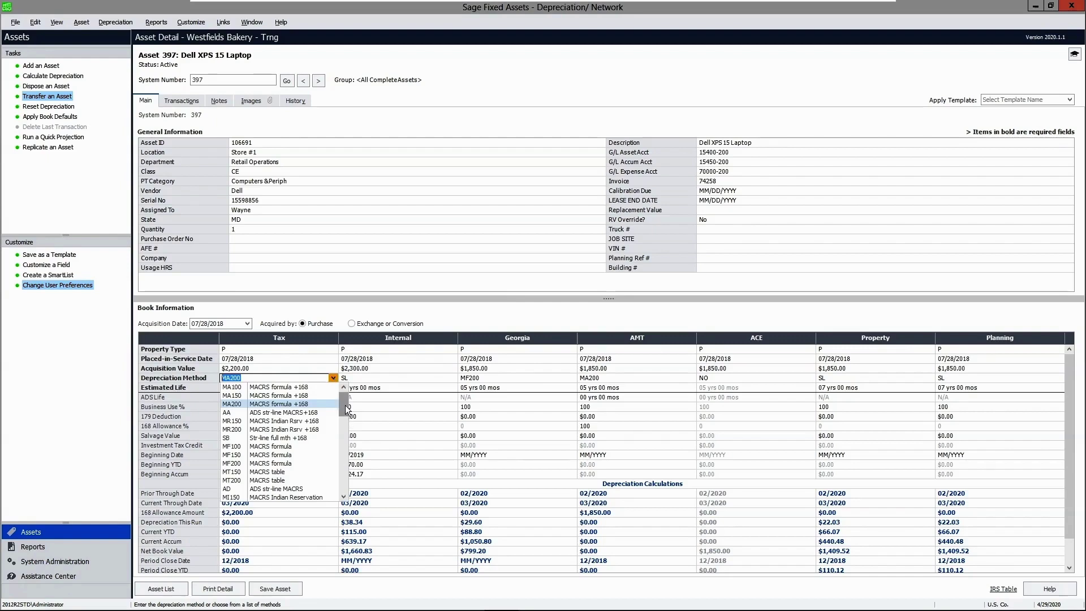
key("Escape")
left_click(260, 426)
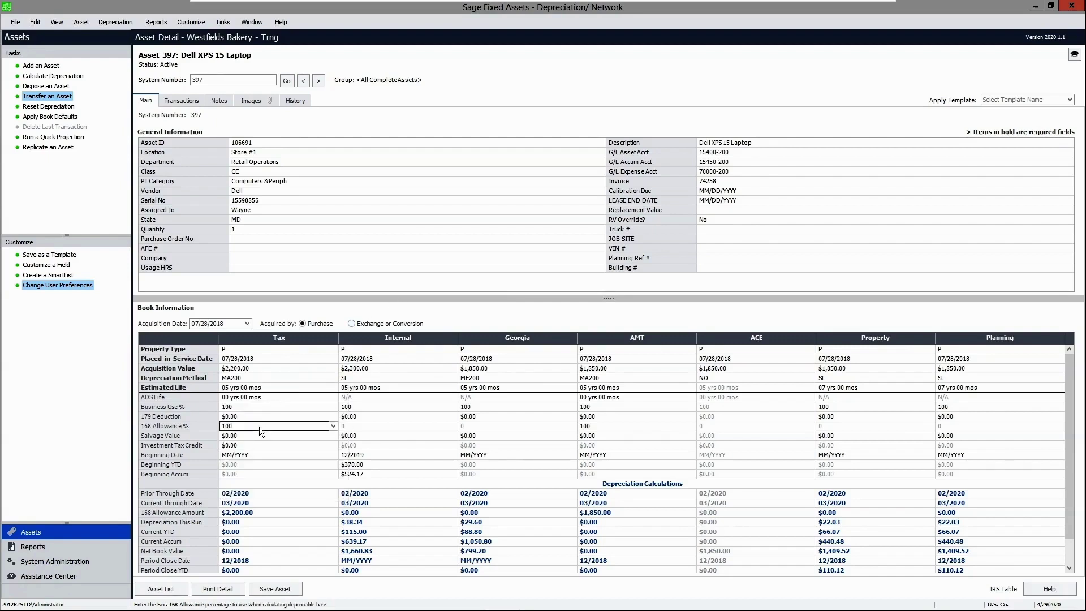
left_click(334, 427)
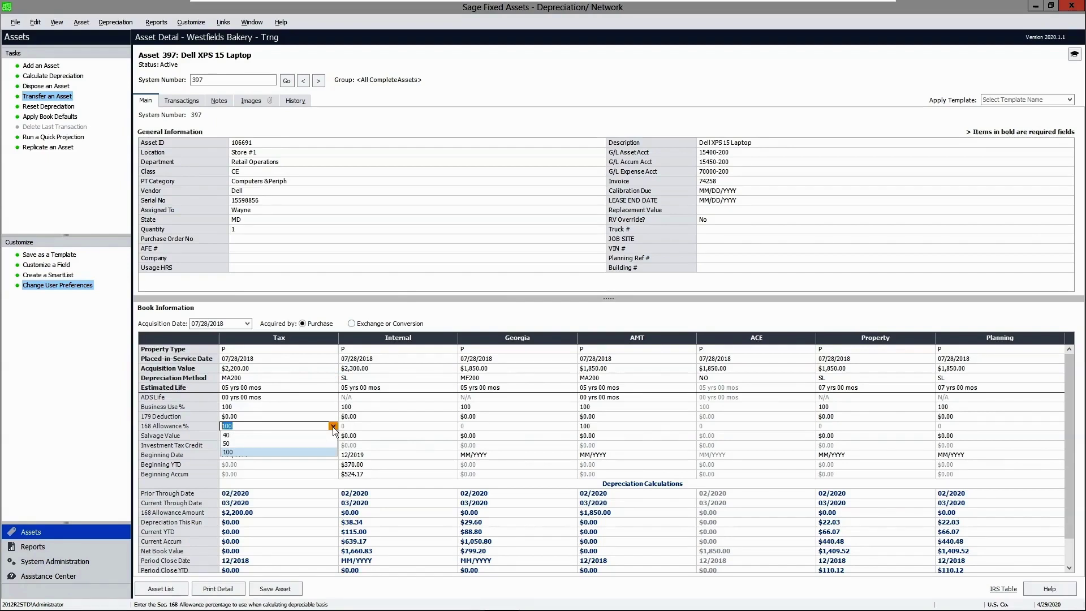
left_click(332, 426)
left_click(263, 416)
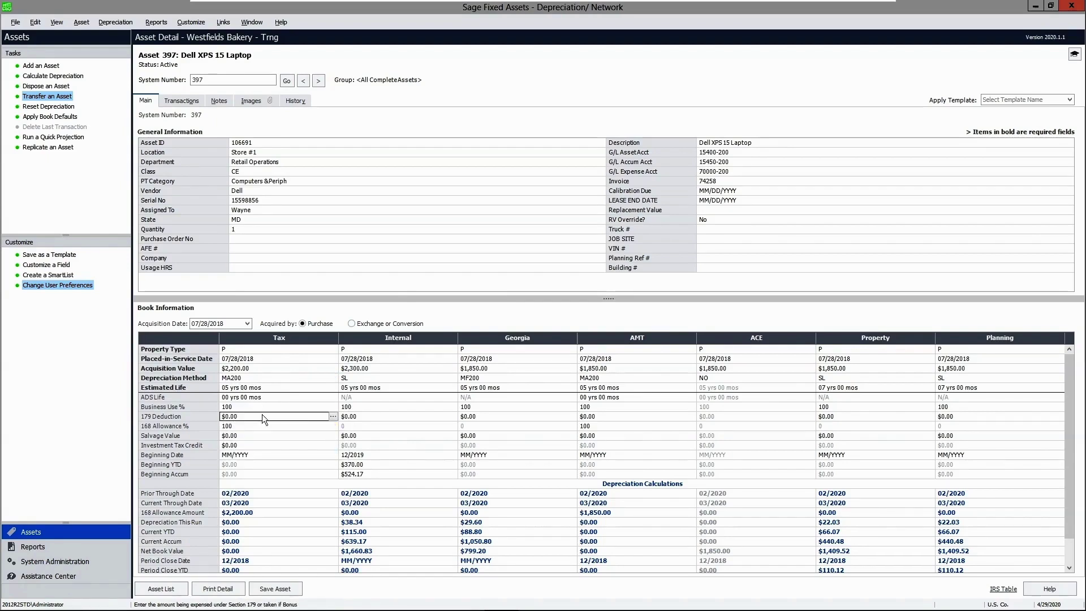
left_click(332, 417)
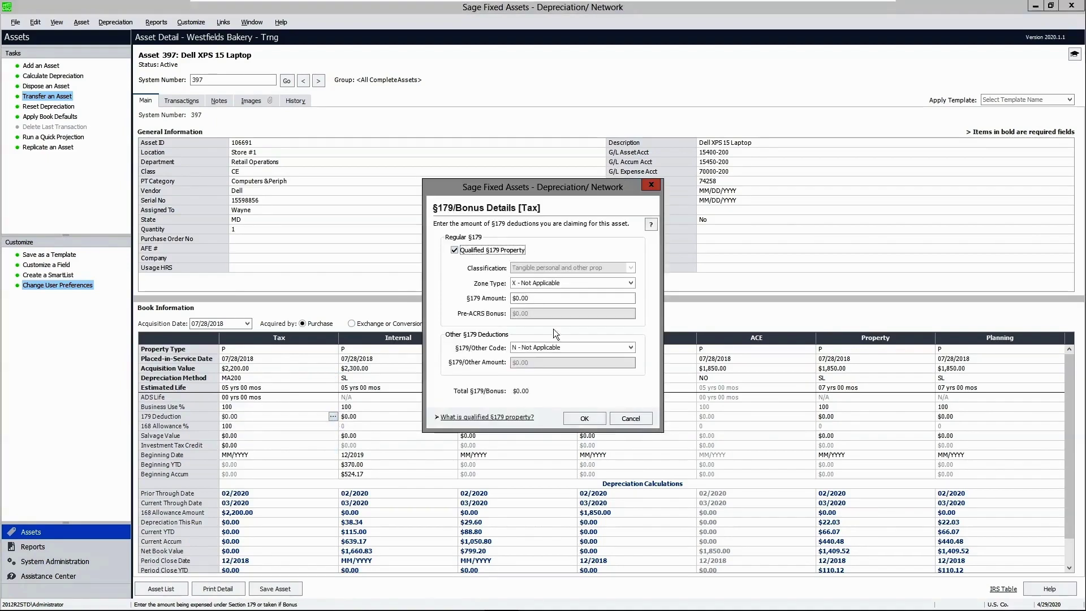
left_click(628, 419)
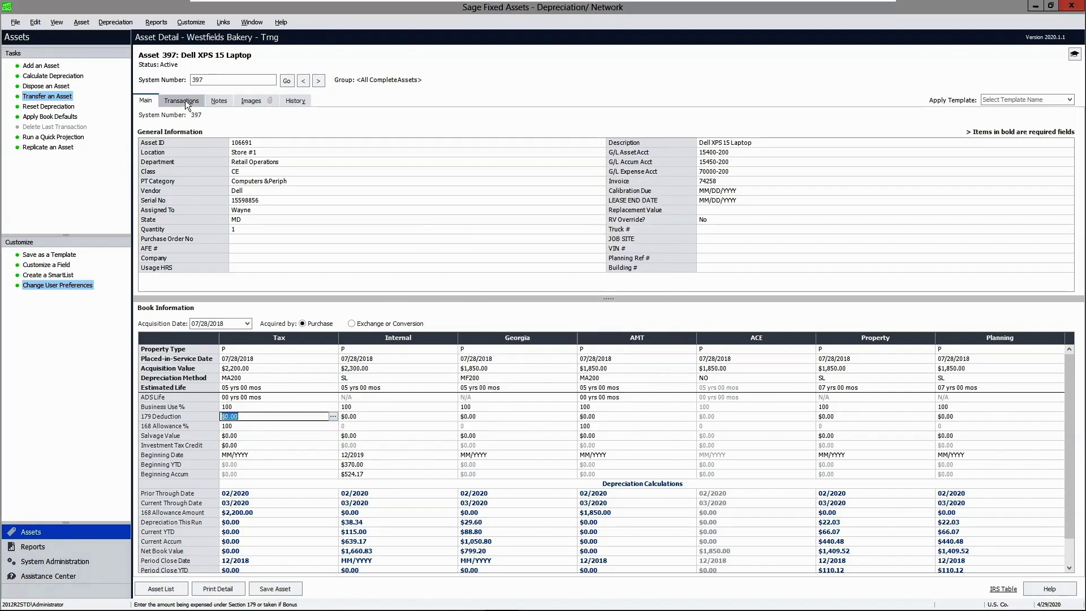
left_click(182, 101)
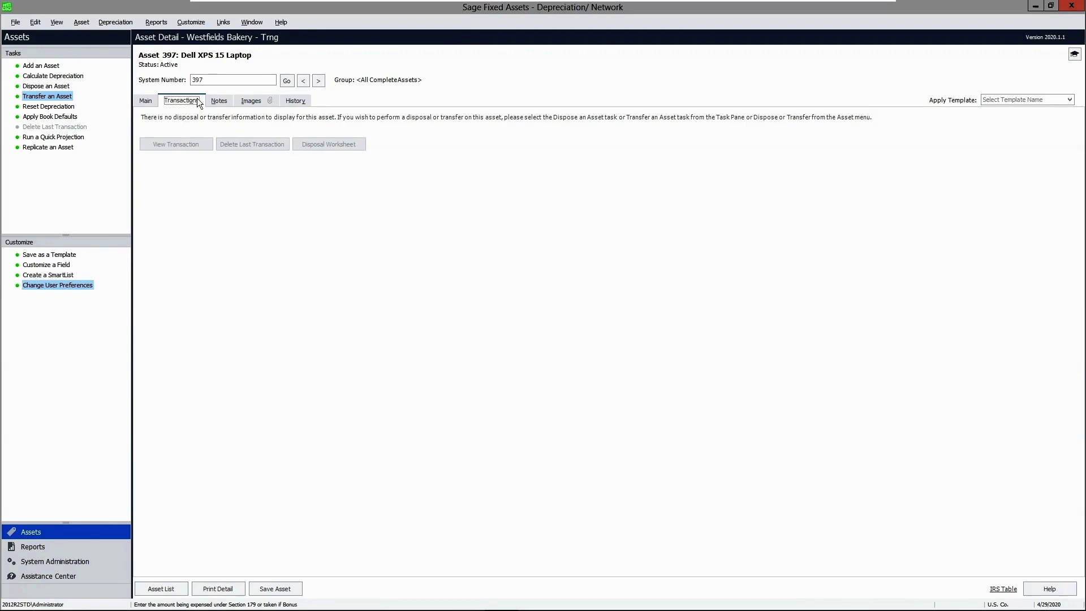
left_click(216, 100)
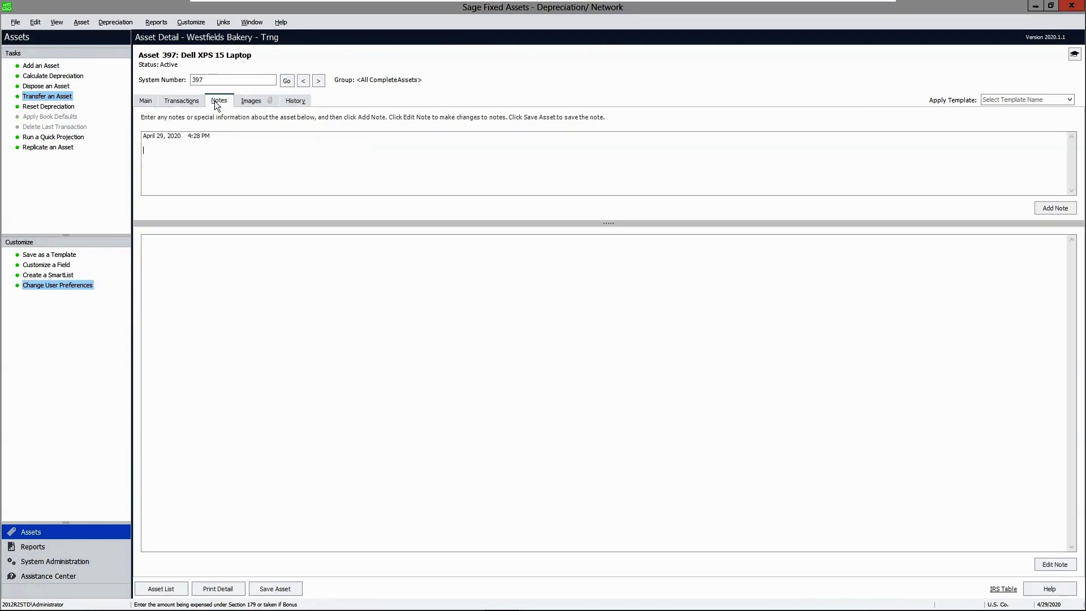
left_click(251, 101)
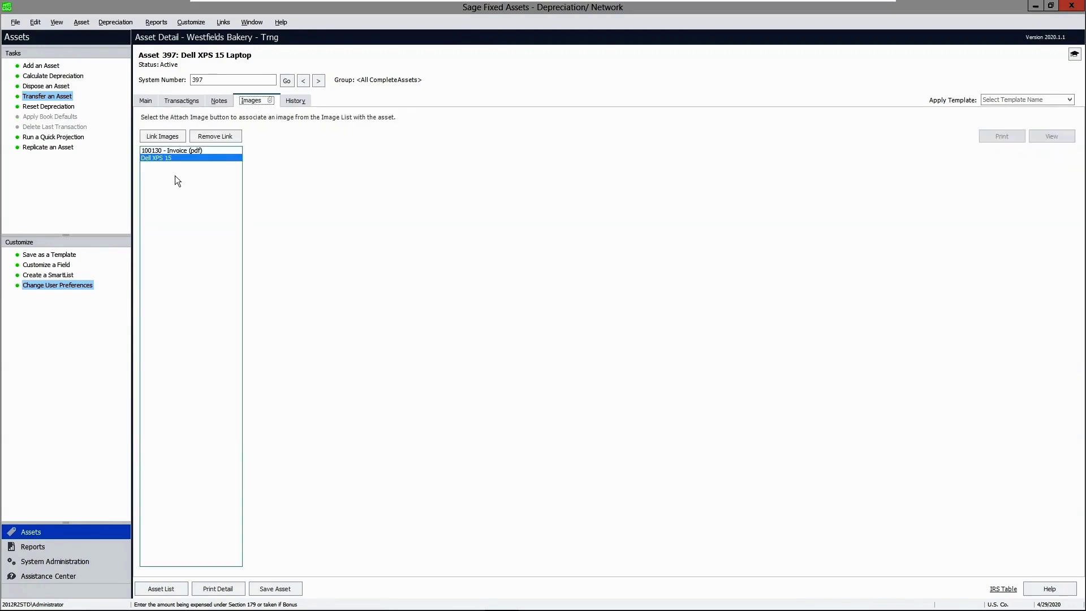
left_click(186, 150)
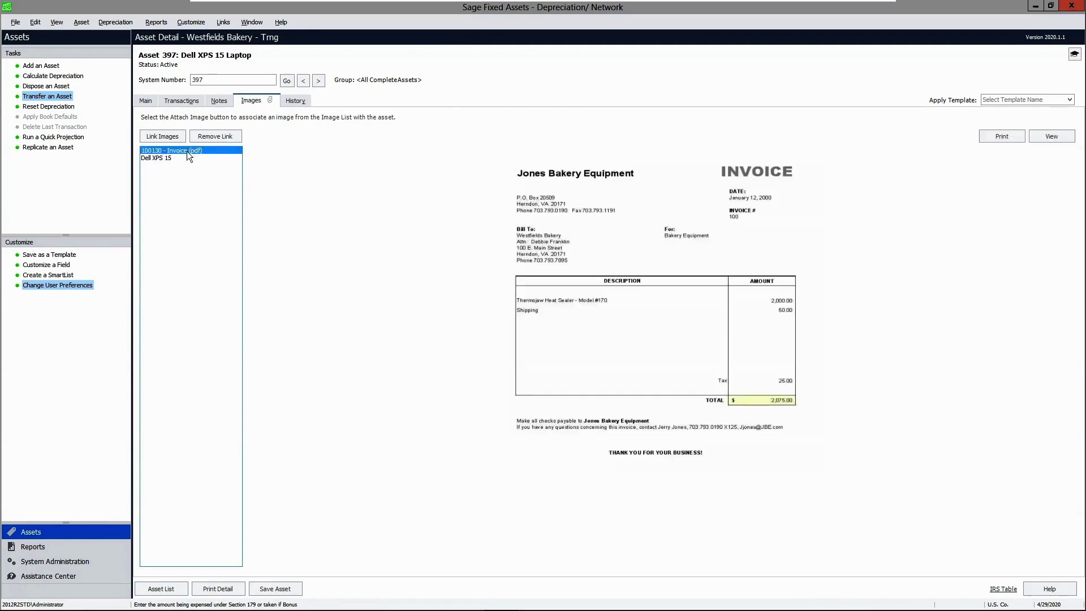
left_click(164, 158)
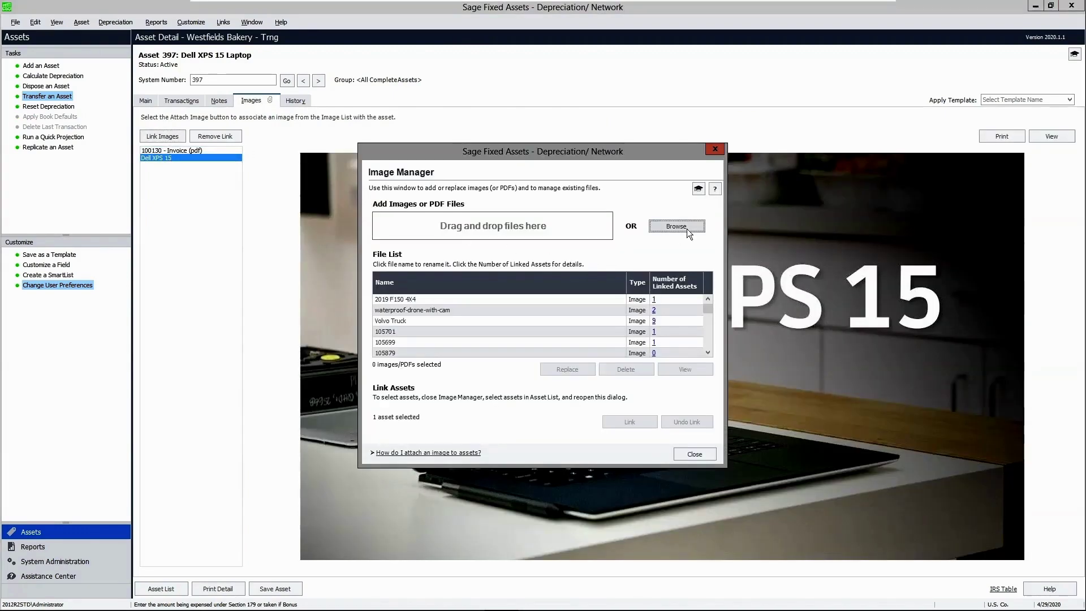
left_click(687, 229)
left_click(724, 429)
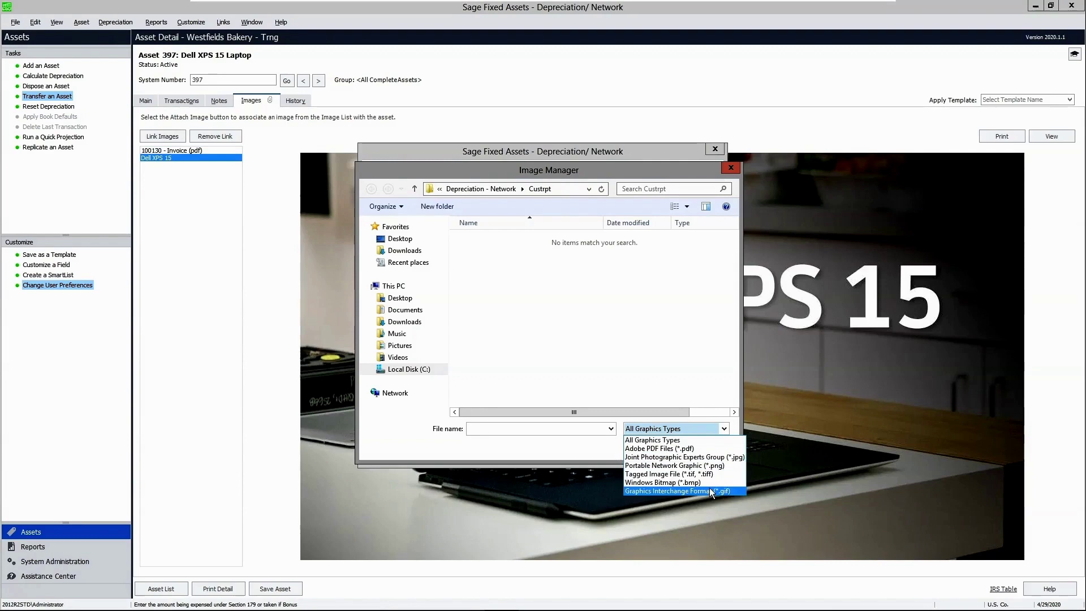
left_click(674, 174)
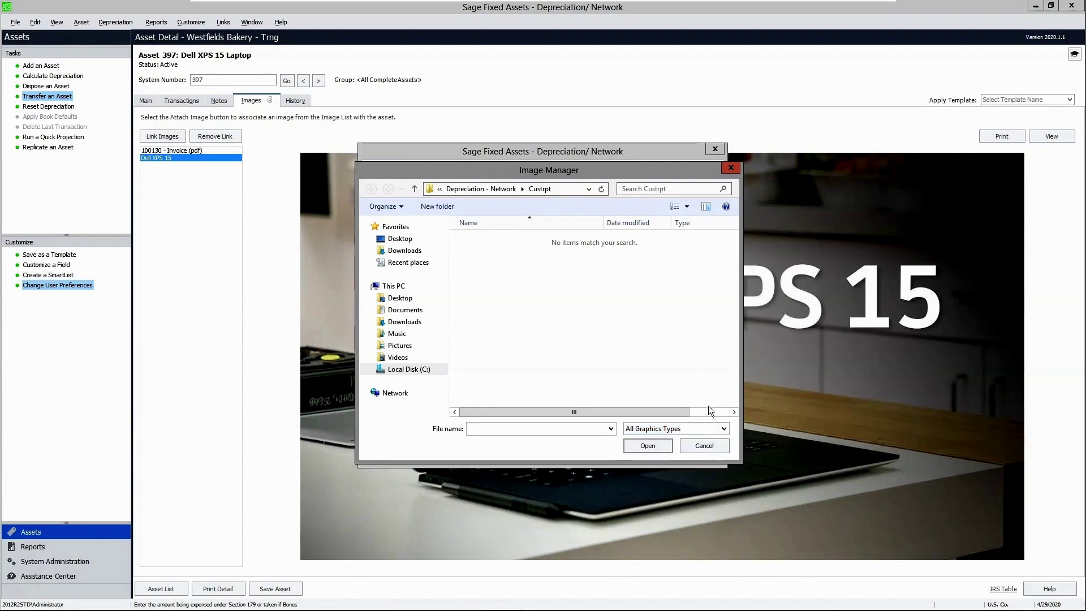
left_click(705, 445)
left_click(655, 322)
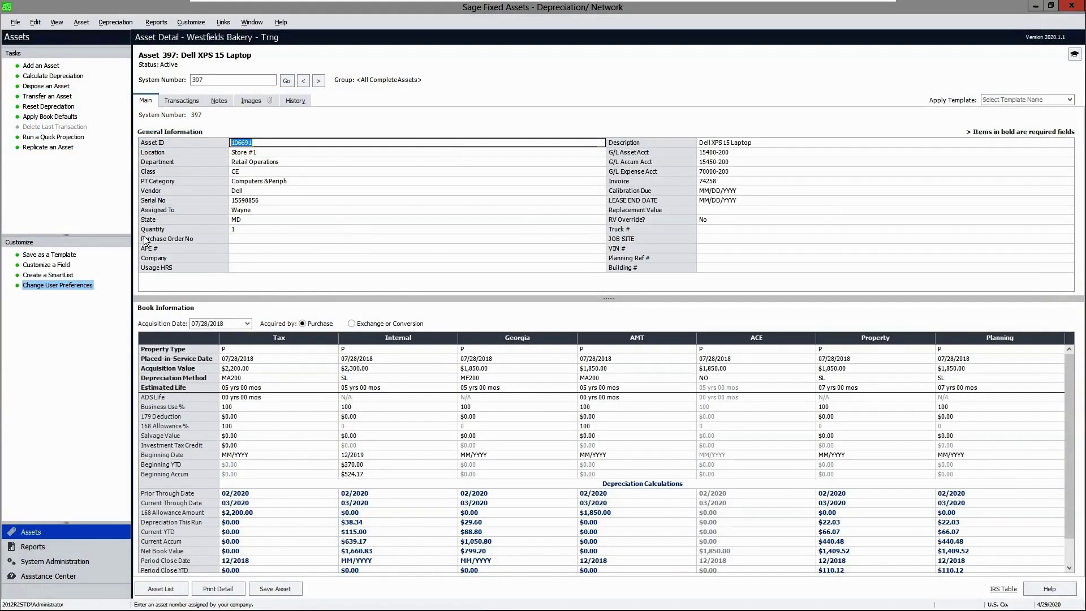
Start a new asset from the Dell XPS 15 Bakery template
left_click(43, 68)
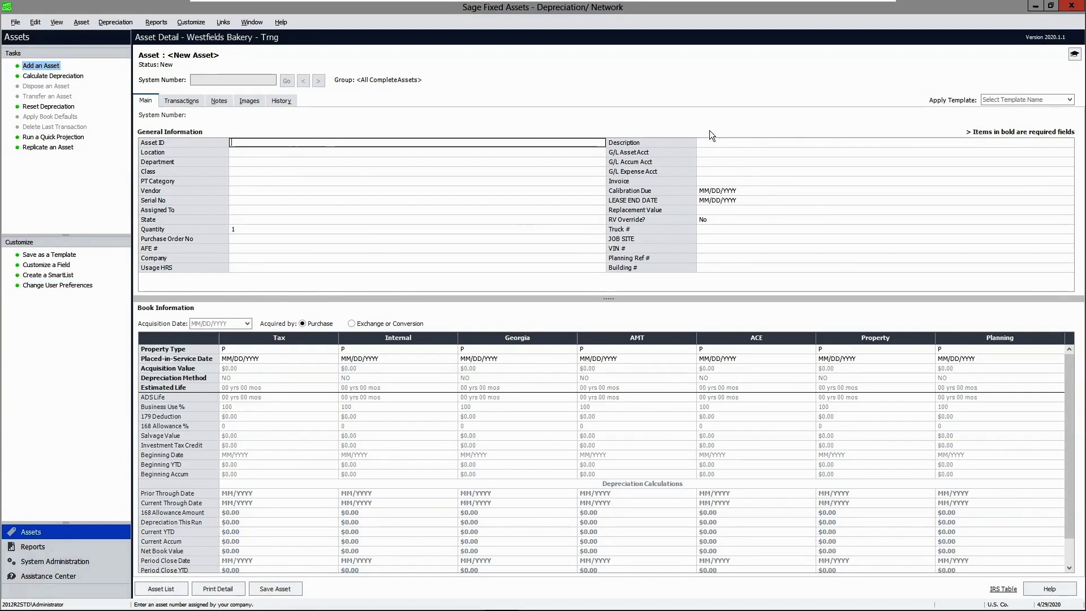
left_click(709, 152)
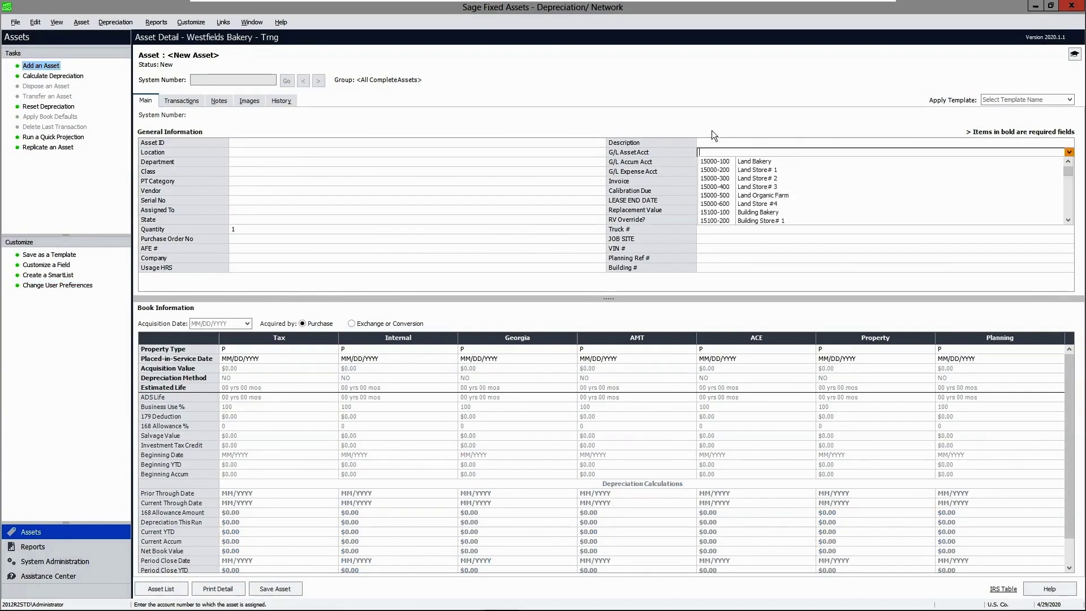
key("Escape")
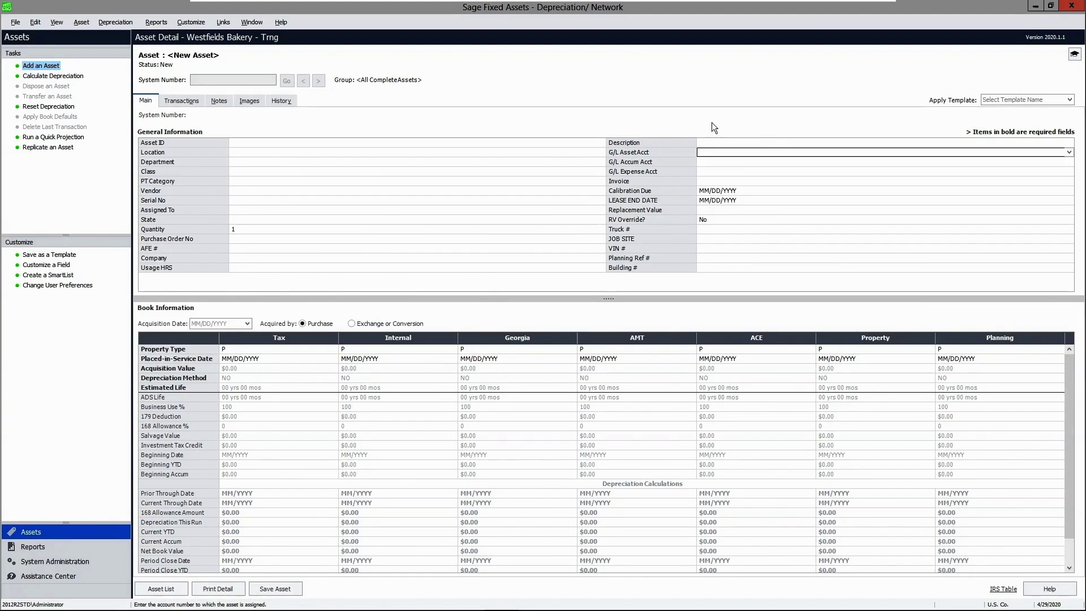
left_click(1070, 99)
left_click(1021, 145)
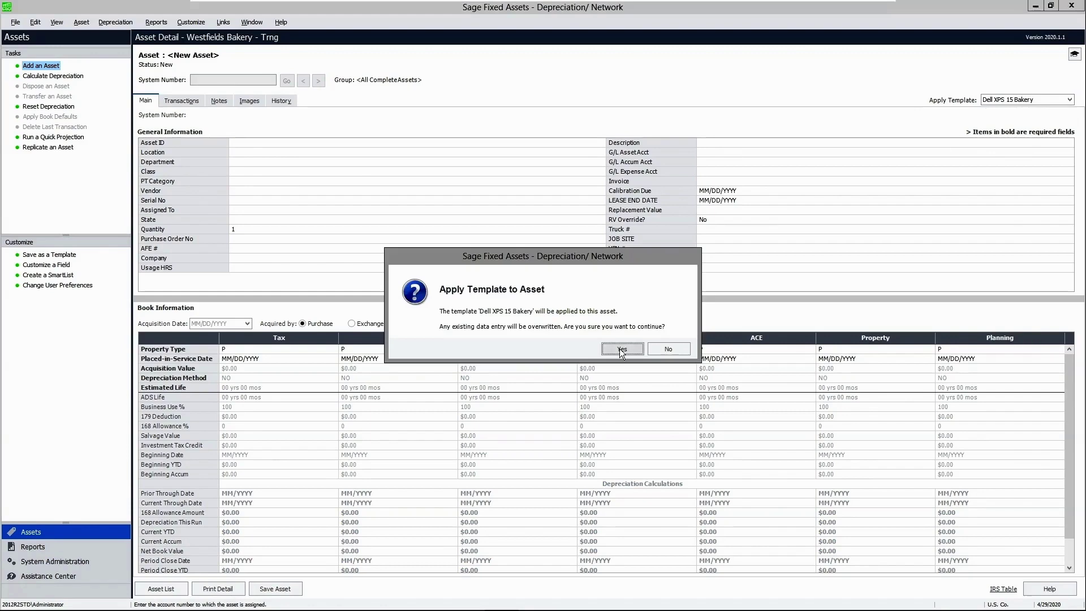
left_click(621, 349)
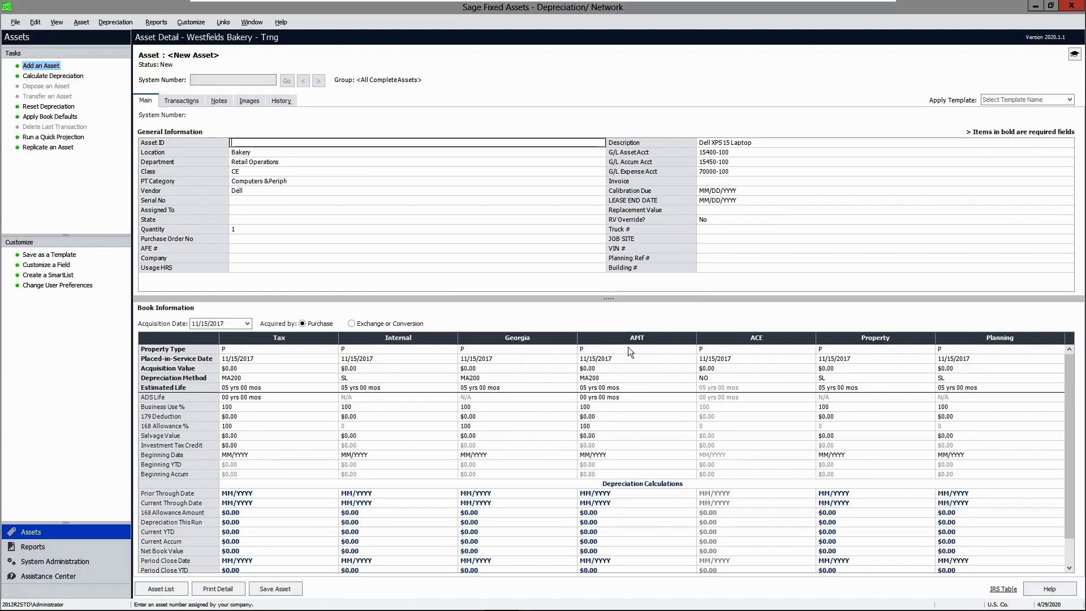
Set the asset class to CE and keep P as the Tax property type
left_click(728, 152)
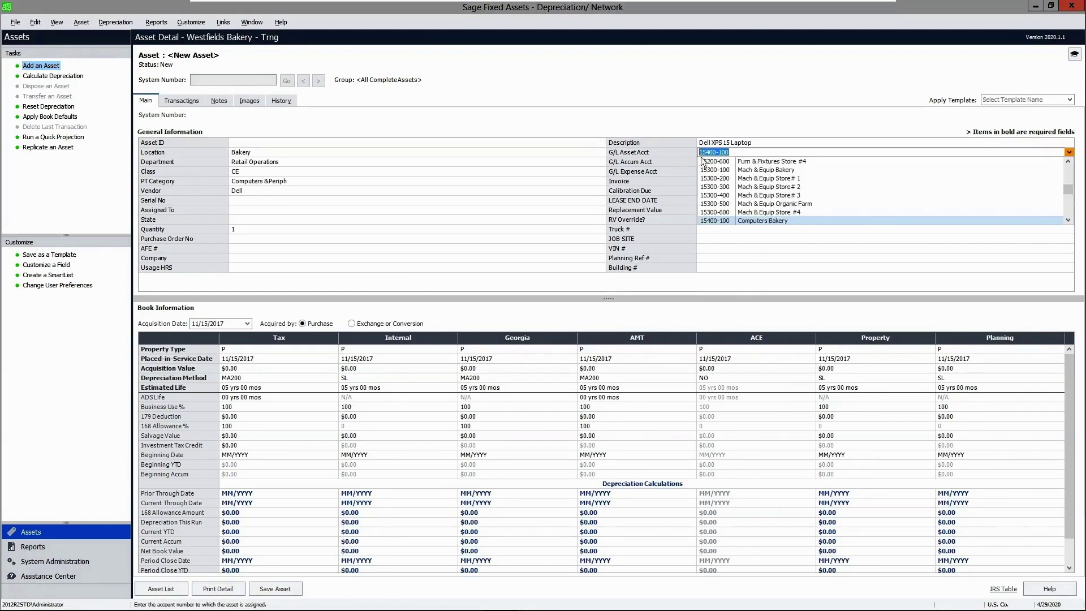
left_click(257, 170)
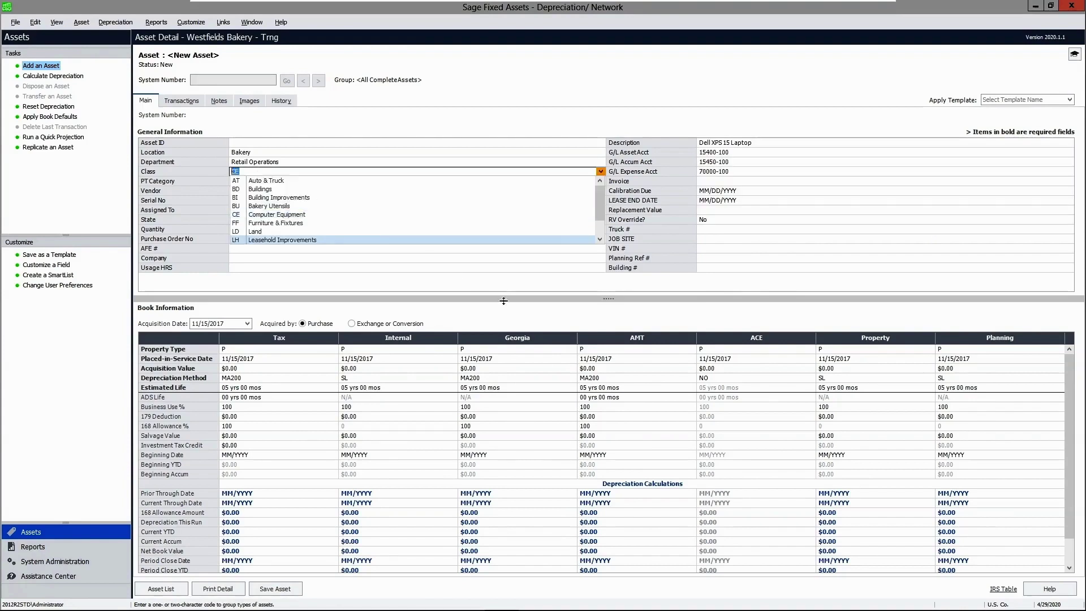
left_click(498, 311)
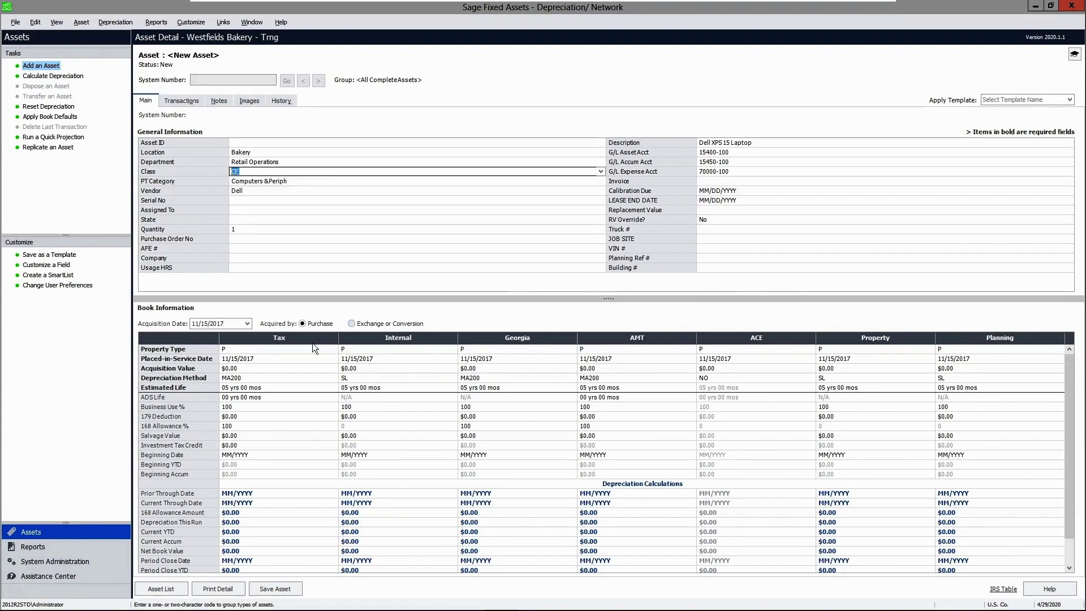
left_click(248, 349)
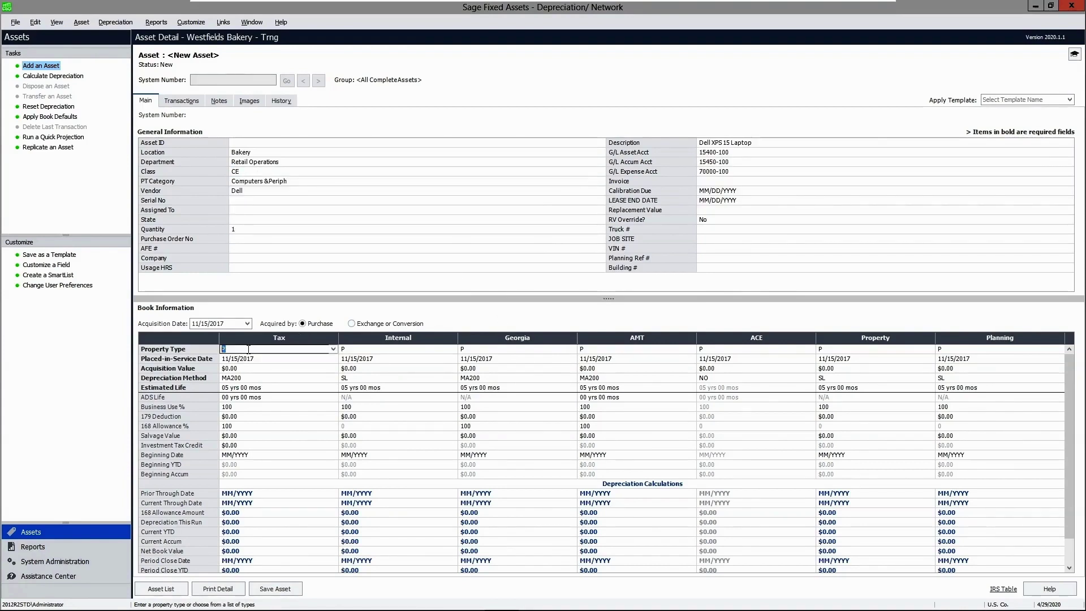
left_click(333, 349)
left_click(332, 349)
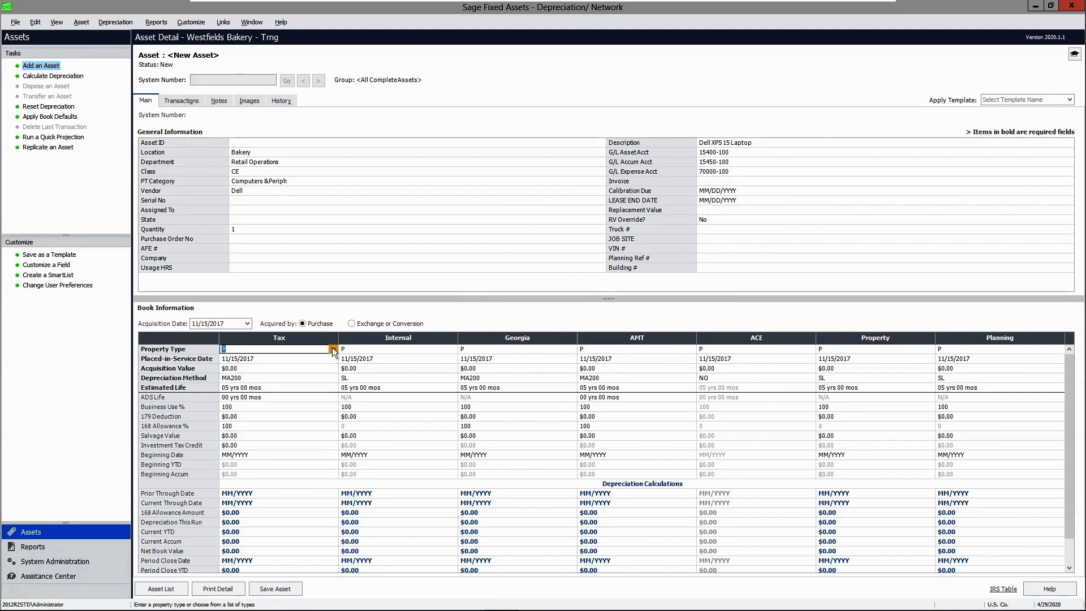
left_click(255, 387)
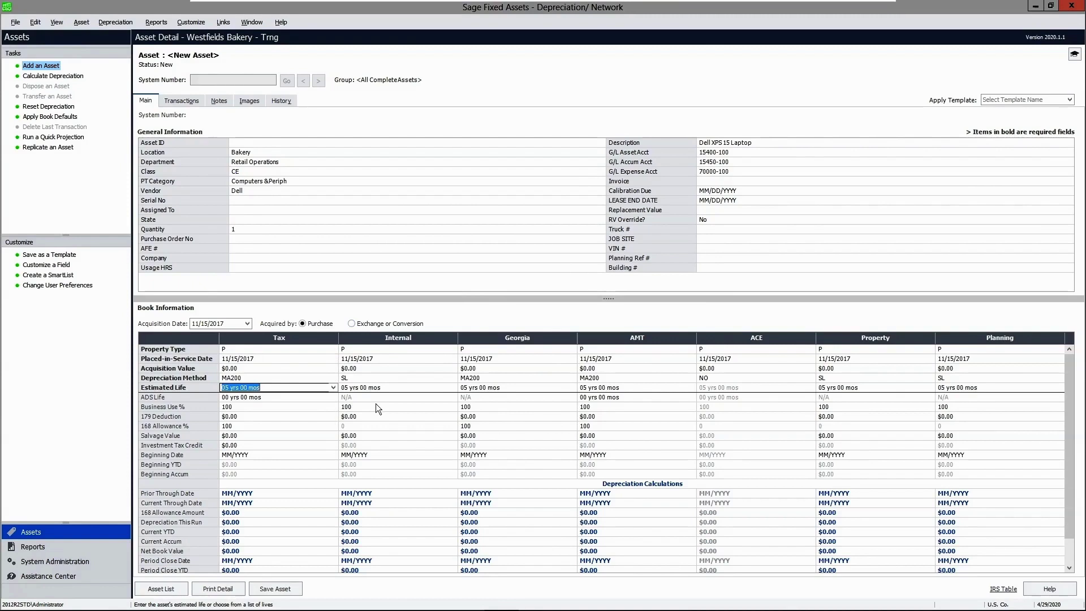
Date acquisition and placed-in-service 04/29/2020, enter $3,200.00 Tax value, and apply book defaults
left_click(247, 324)
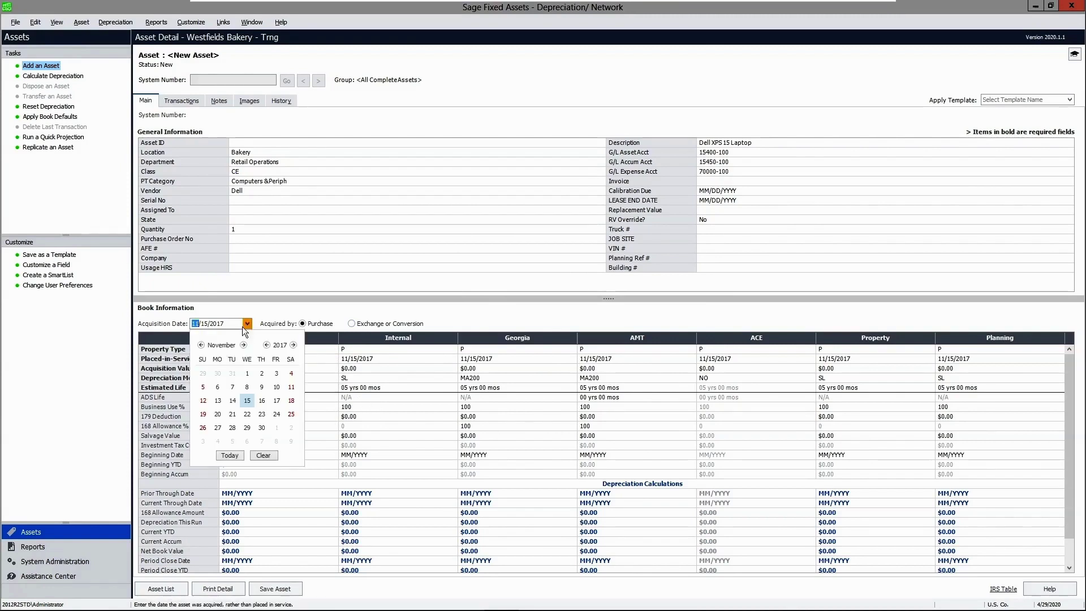
left_click(229, 456)
left_click(263, 359)
left_click(333, 358)
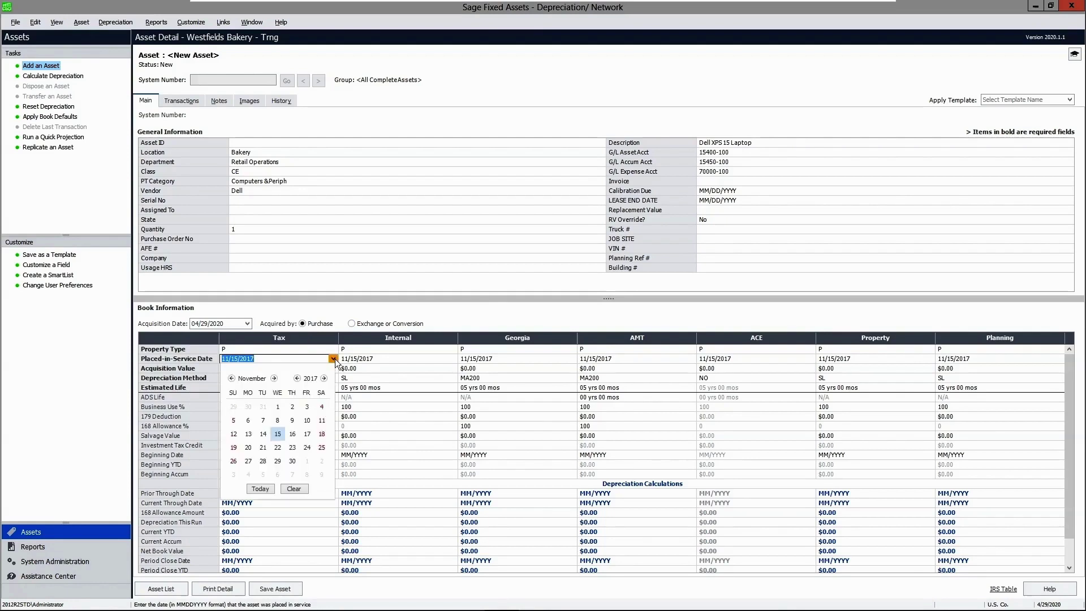
left_click(258, 489)
left_click(249, 368)
type("3200")
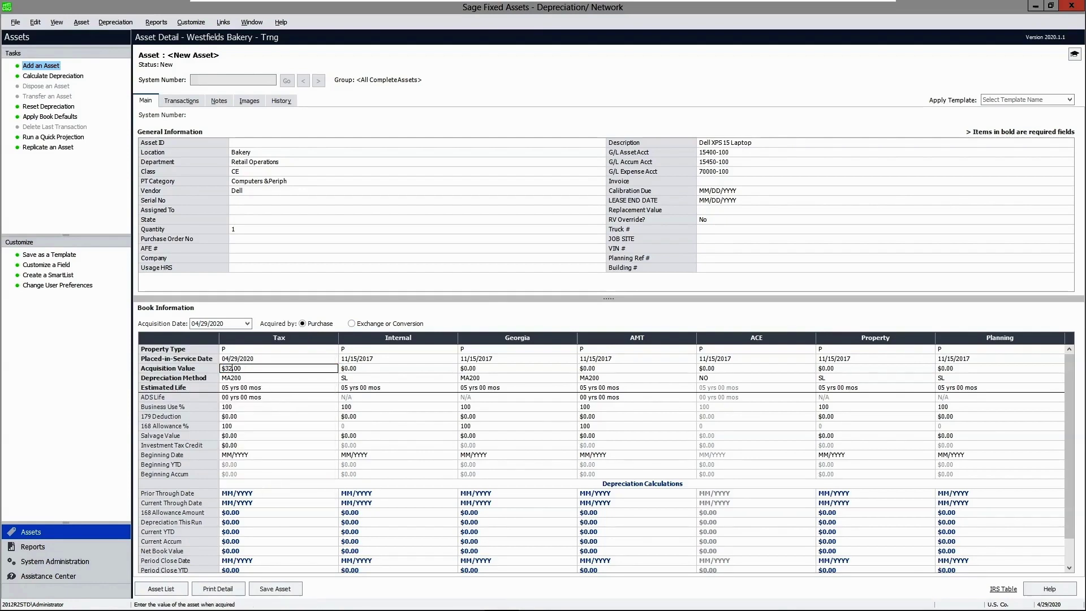
left_click(50, 117)
left_click(622, 345)
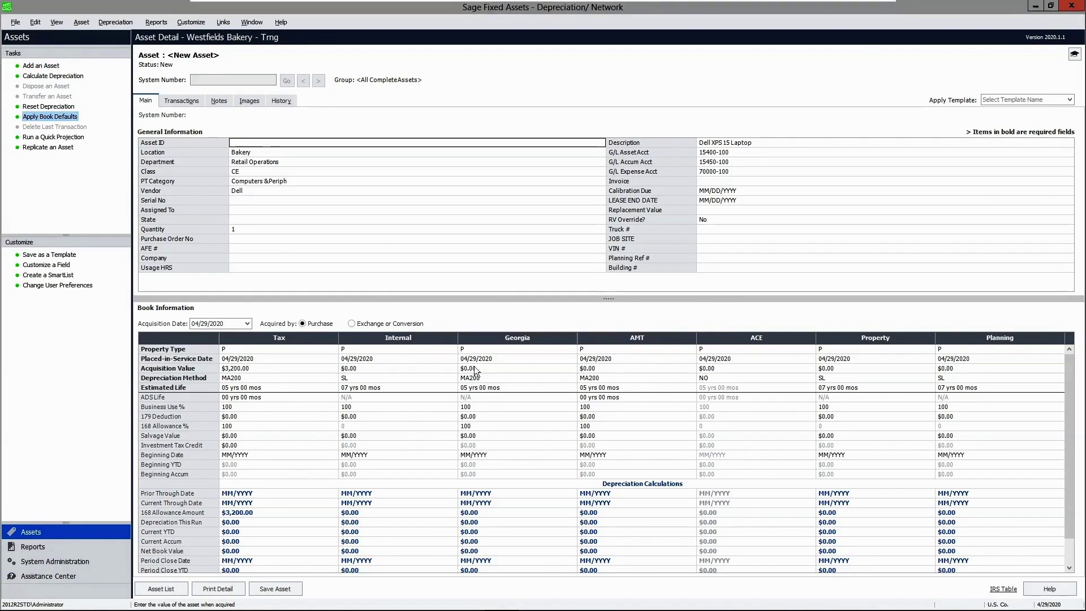
left_click(248, 101)
Link the Dell Laptop image to the new asset
left_click(158, 137)
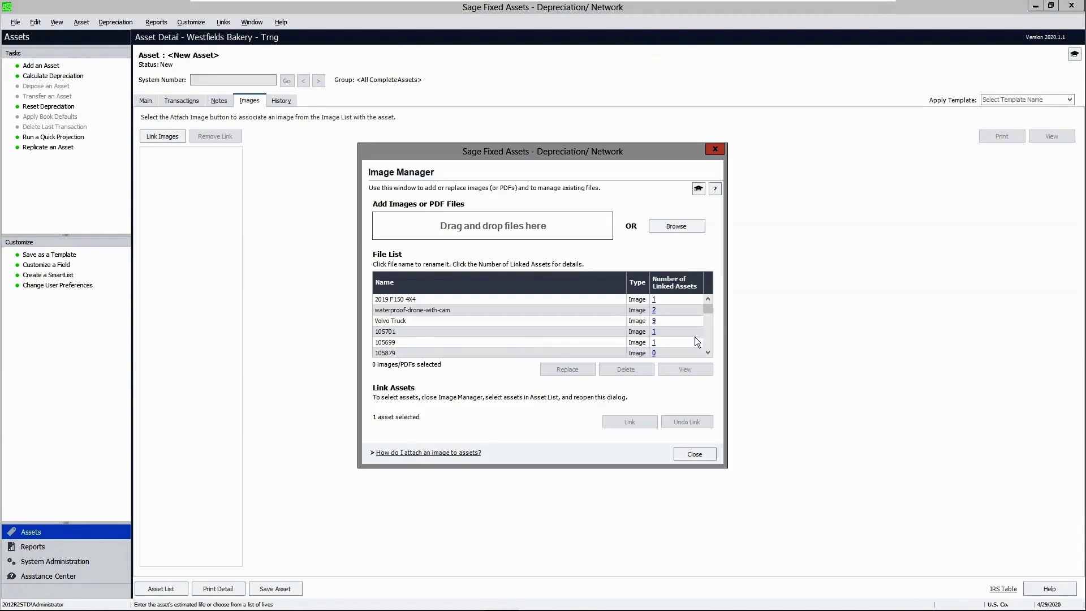
left_click(421, 311)
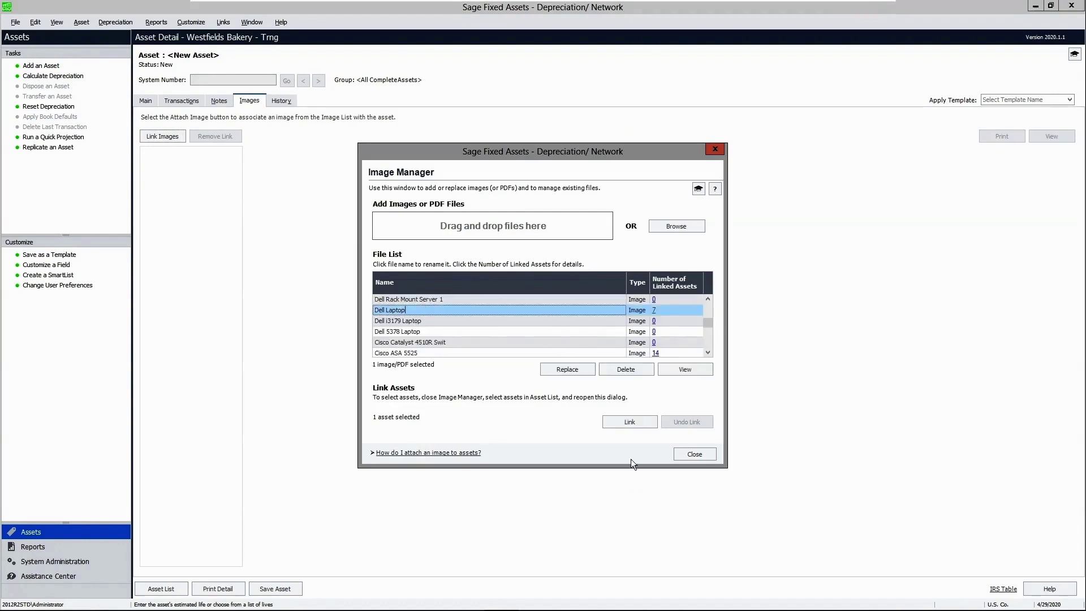
left_click(636, 424)
left_click(620, 345)
left_click(684, 453)
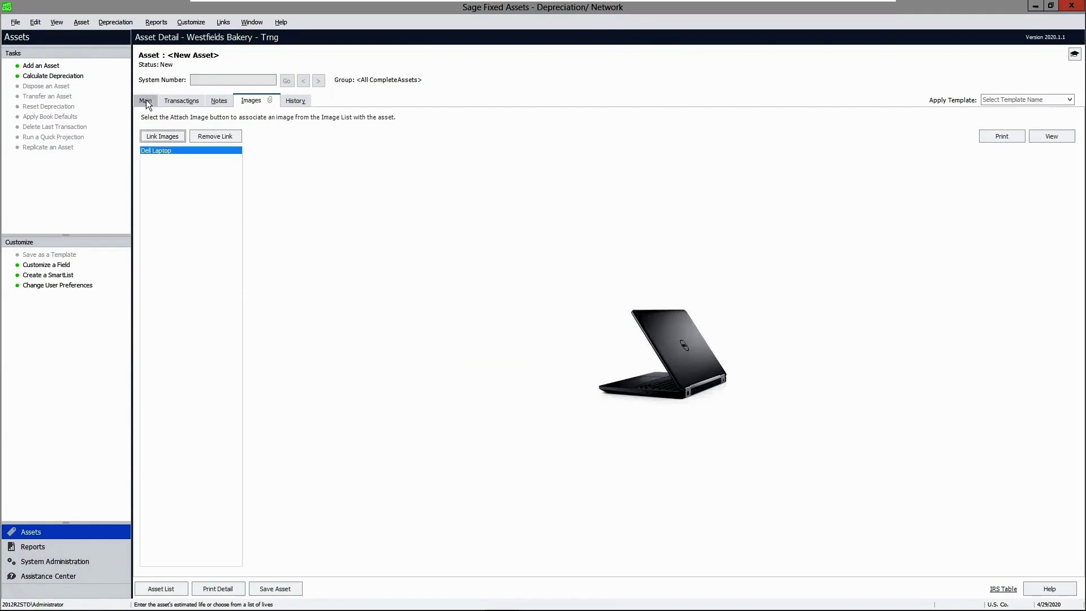
Save the record as Asset 514: Dell XPS 15 Laptop
left_click(146, 101)
left_click(283, 588)
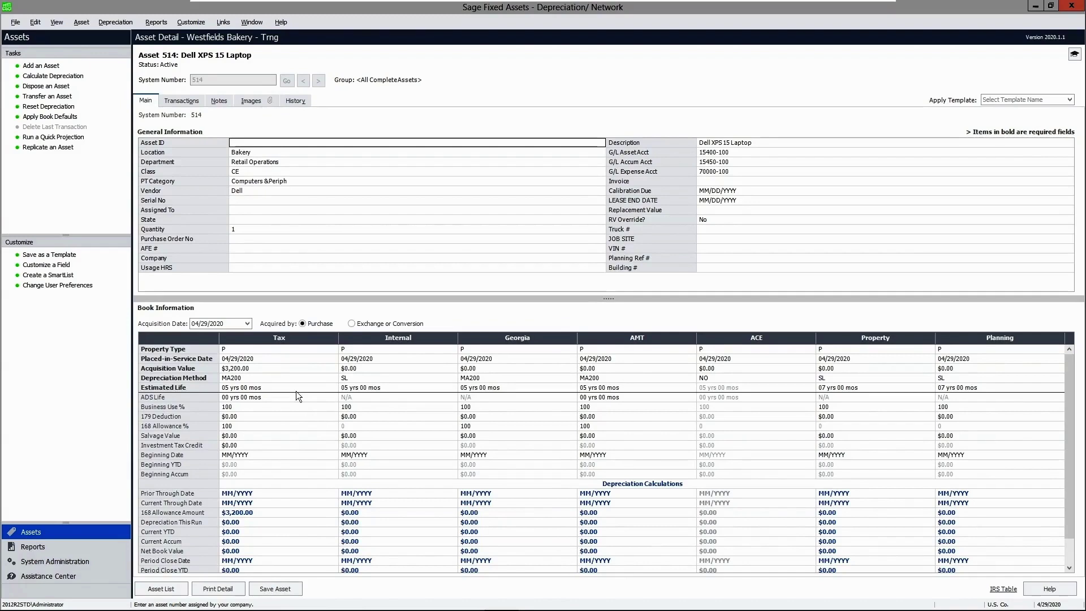
left_click(50, 149)
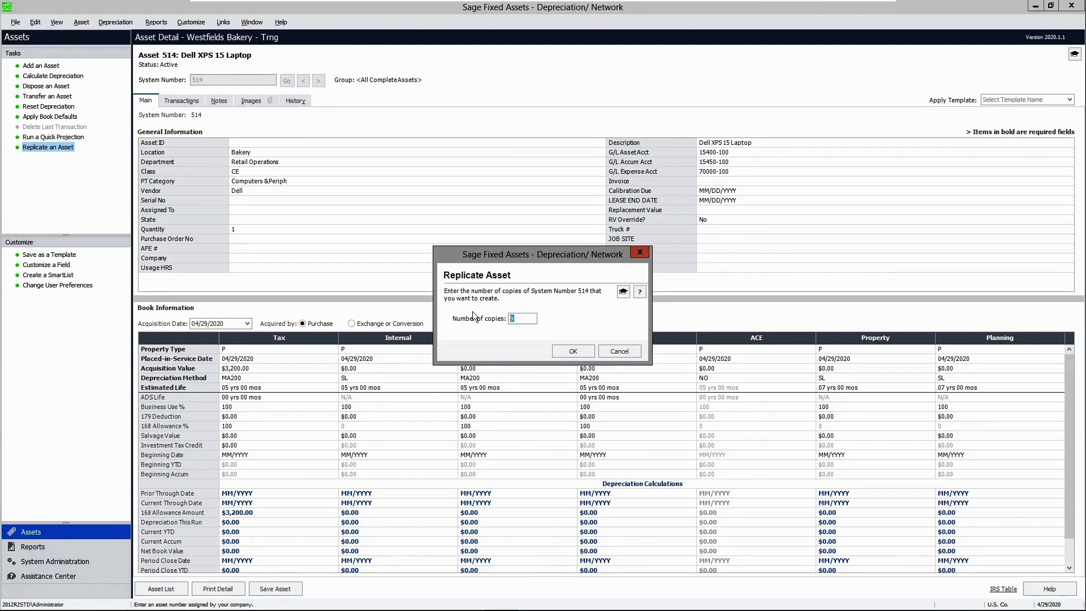
Replicate asset 514 into 2 copies and show the 501-asset list
type("2")
left_click(574, 351)
left_click(665, 346)
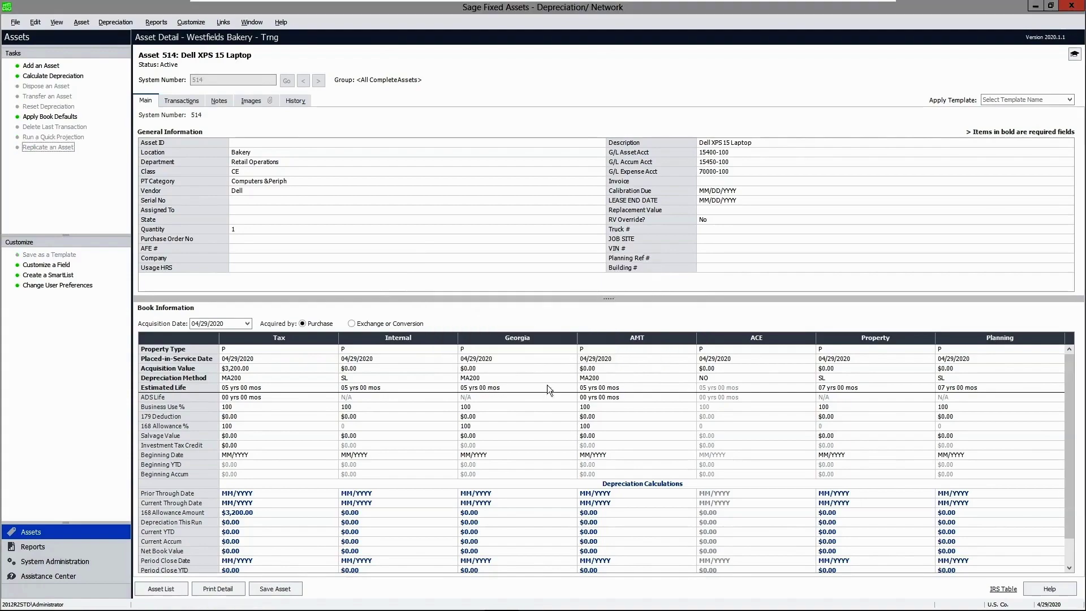
left_click(163, 589)
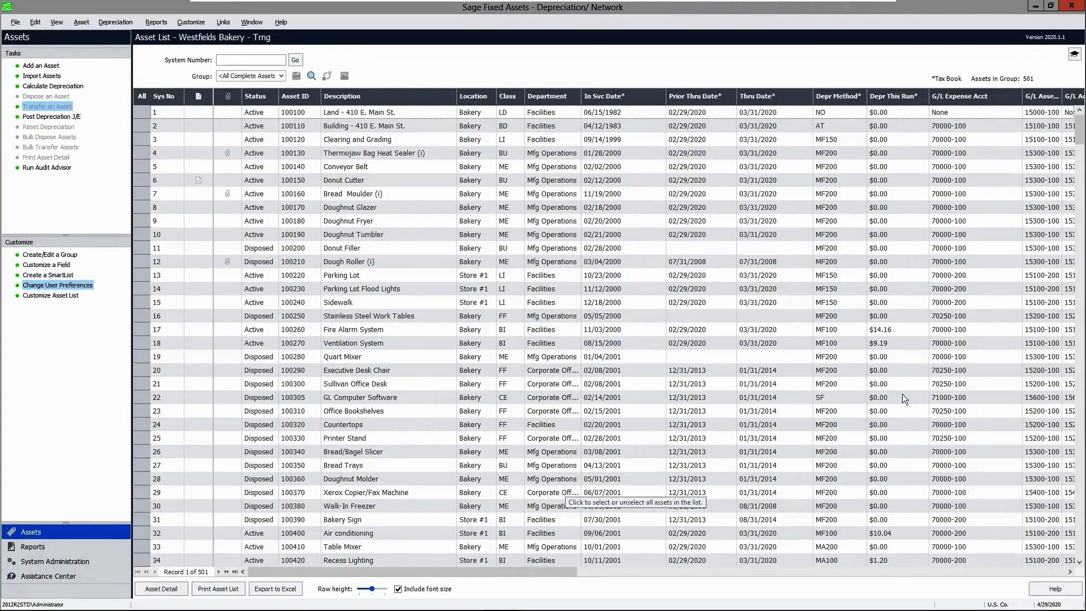
left_click_drag(1080, 129, 1081, 559)
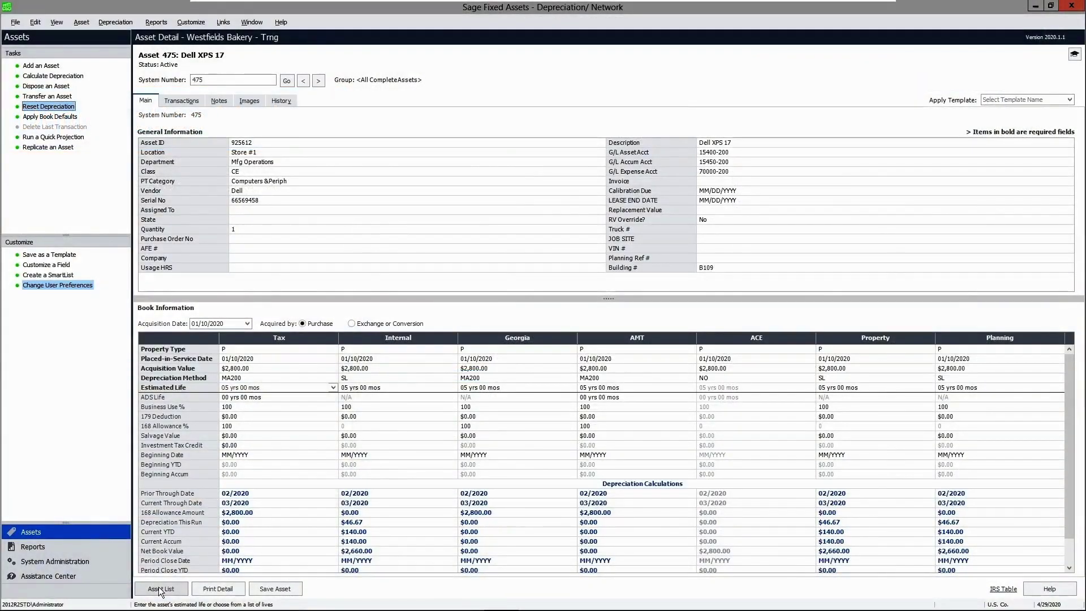
left_click(161, 589)
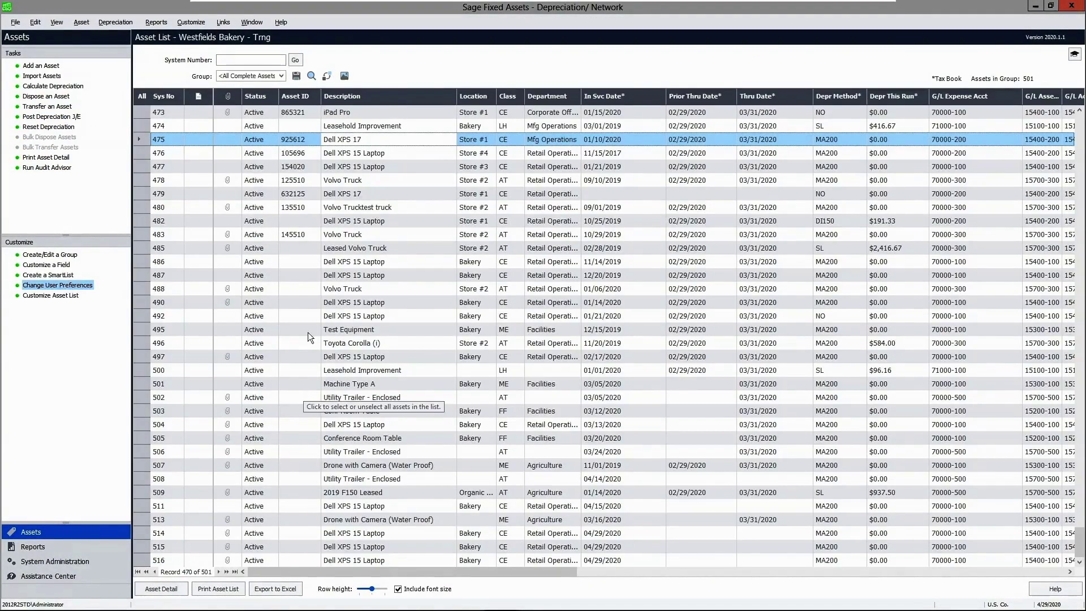
Begin disposing of Asset 453, the Dell XPS 15 Laptop, dated 04/30/2020 by Sale
double_click(360, 141)
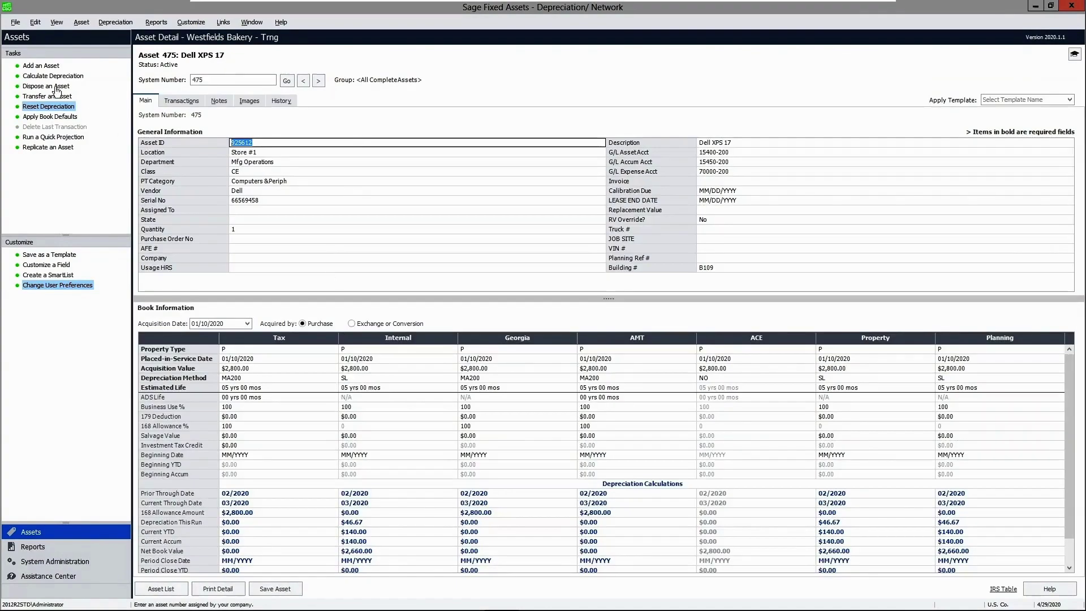
left_click(57, 88)
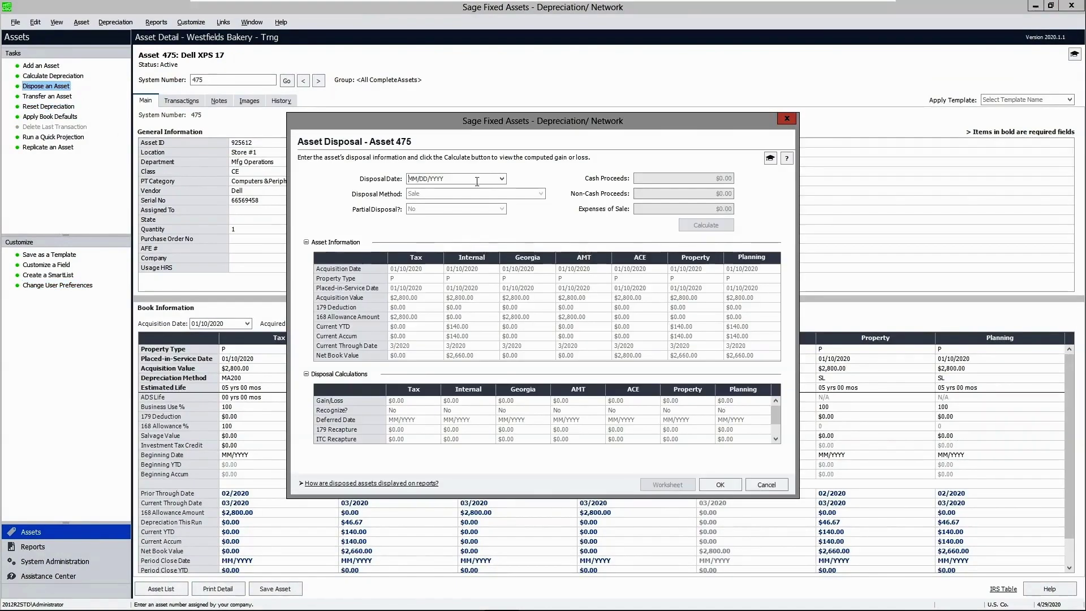
left_click(502, 180)
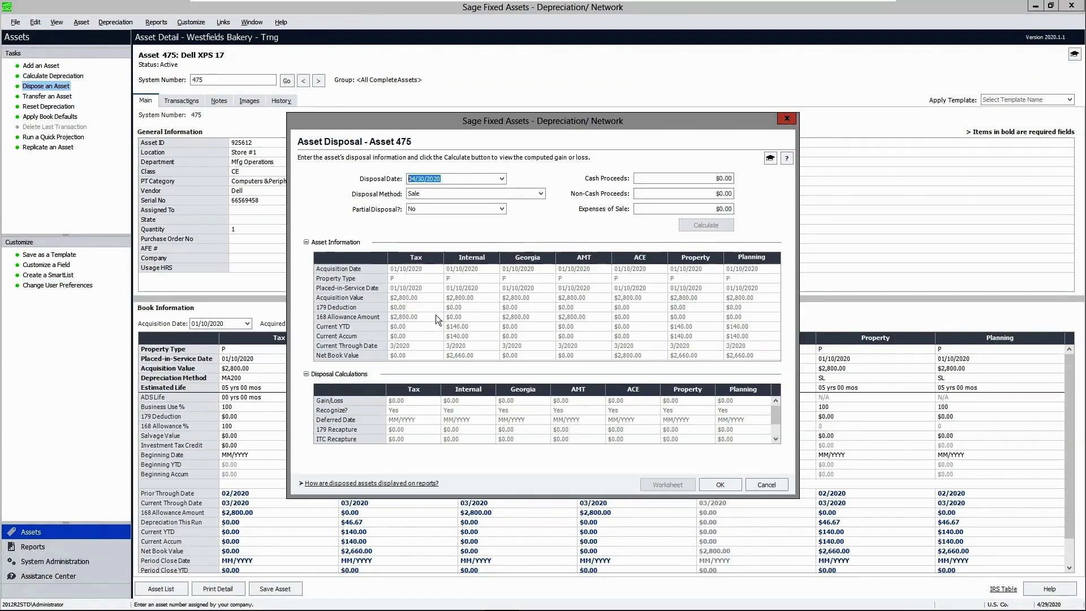
left_click(540, 194)
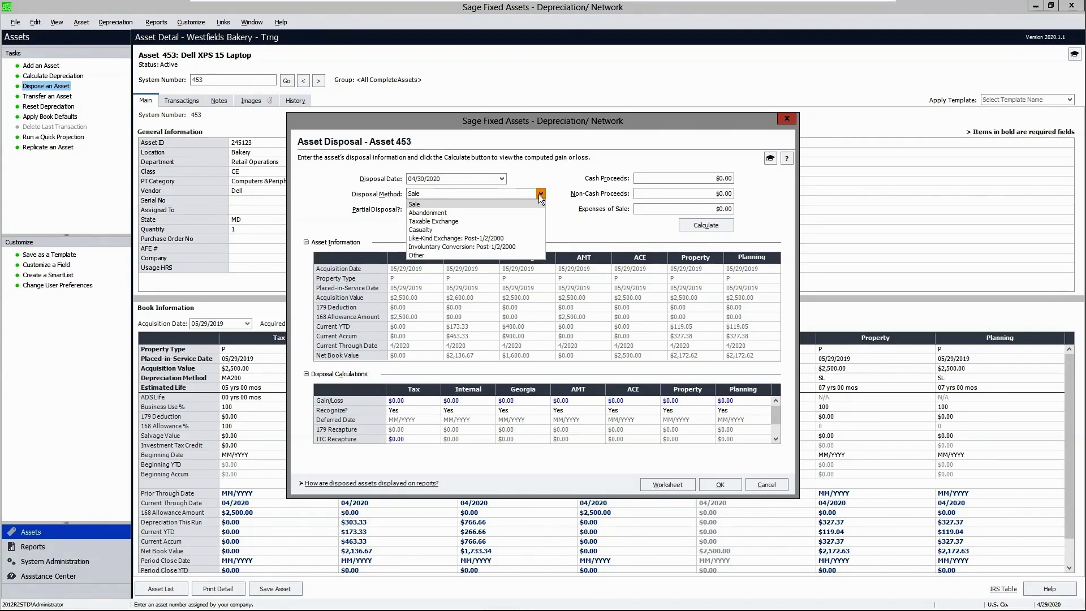
left_click(525, 204)
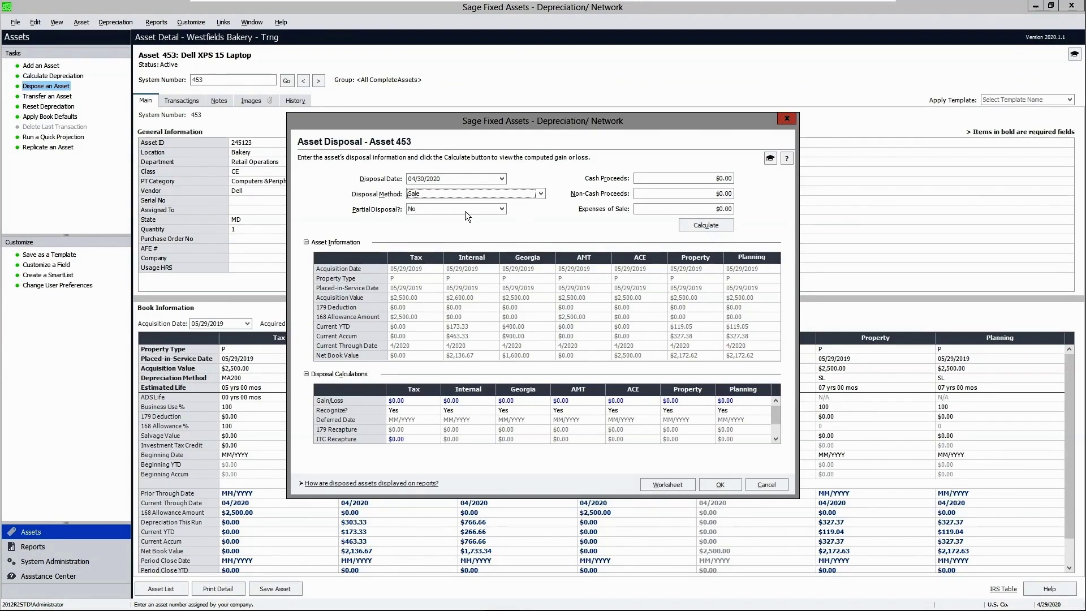
Enter $2,100.00 proceeds and $256.00 expenses, compute the $1,844.00 Tax gain, and open the worksheet
left_click(702, 179)
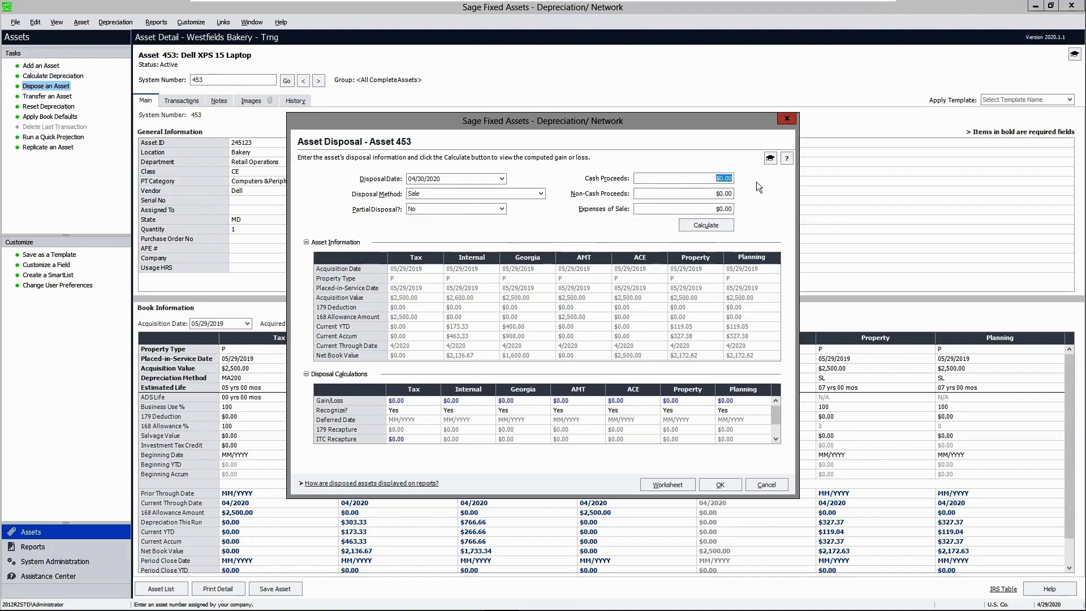
type("2100")
left_click(707, 206)
type("256")
left_click(717, 224)
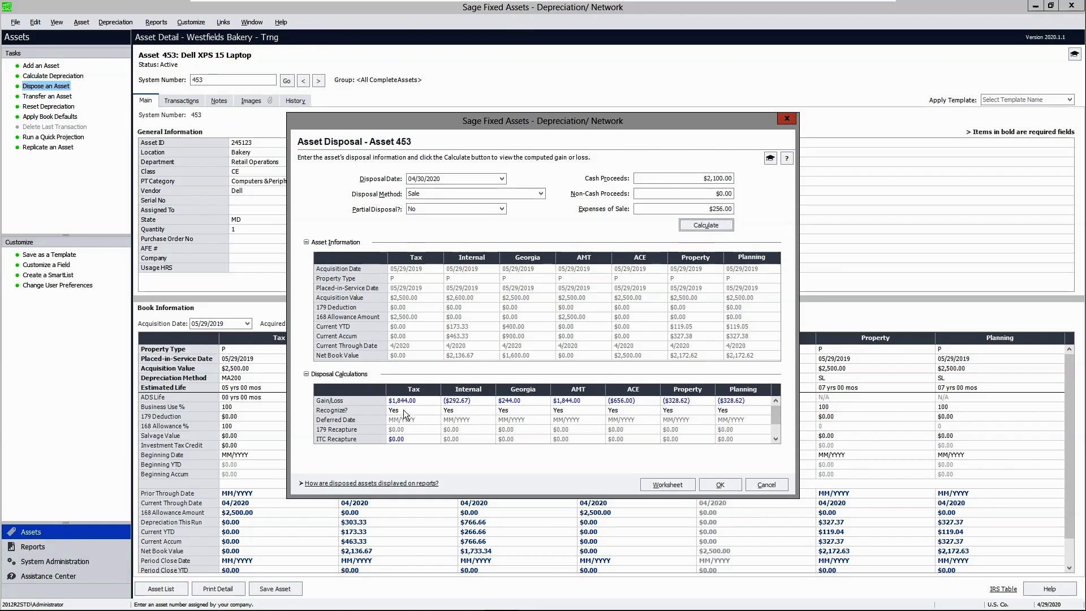
left_click(671, 486)
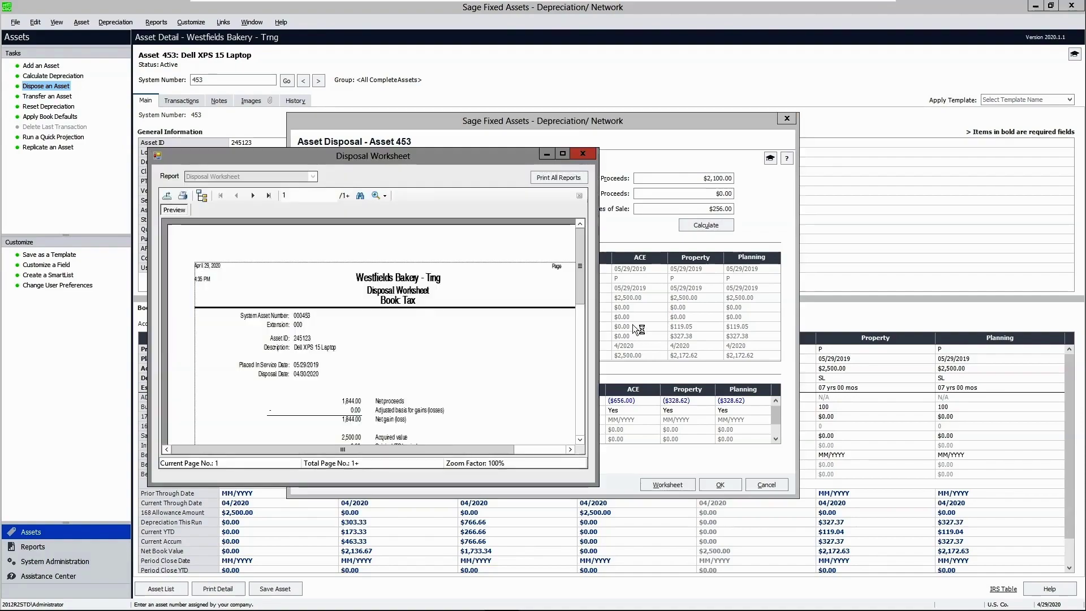
Review the maximized Disposal Worksheet at 200% zoom, checking depreciation and Section 179 recapture lines
left_click(562, 153)
left_click(233, 43)
left_click(254, 107)
scroll(704, 416, "down", 1)
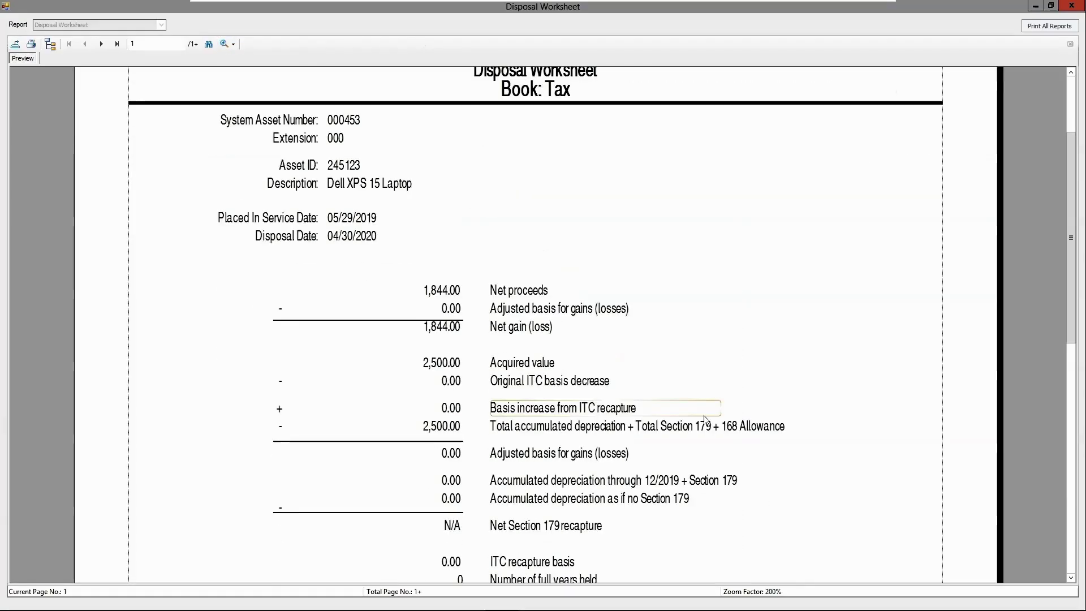
scroll(630, 376, "down", 1)
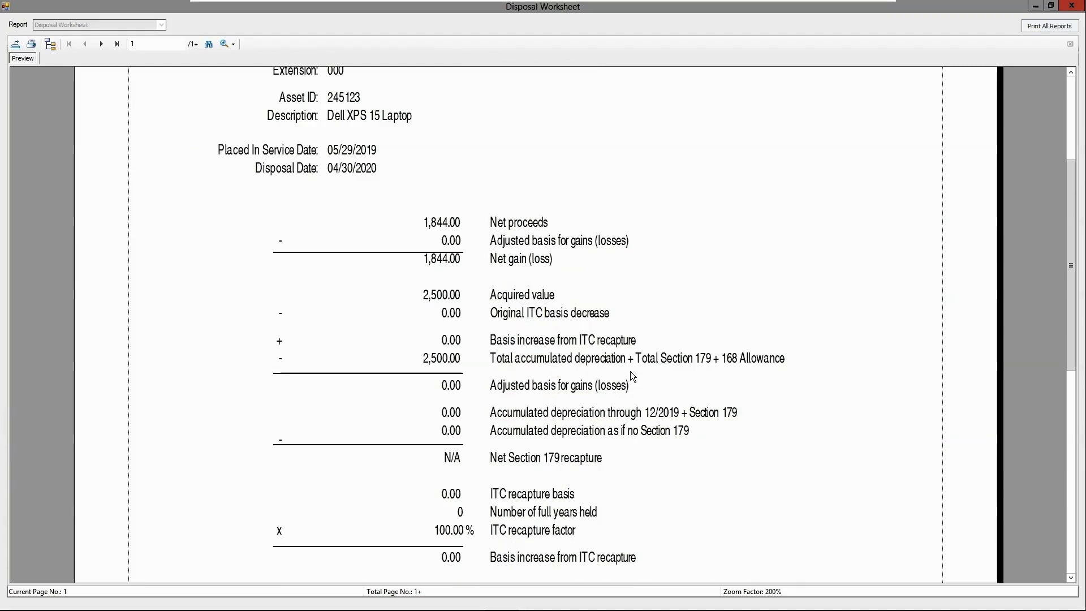
left_click(707, 362)
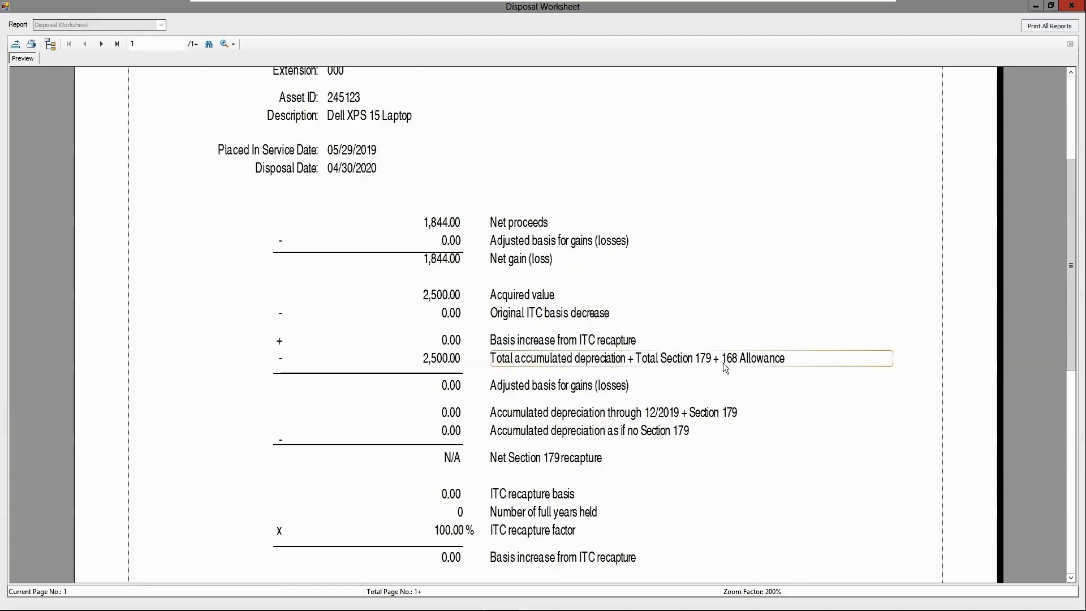
left_click(504, 462)
left_click(477, 462)
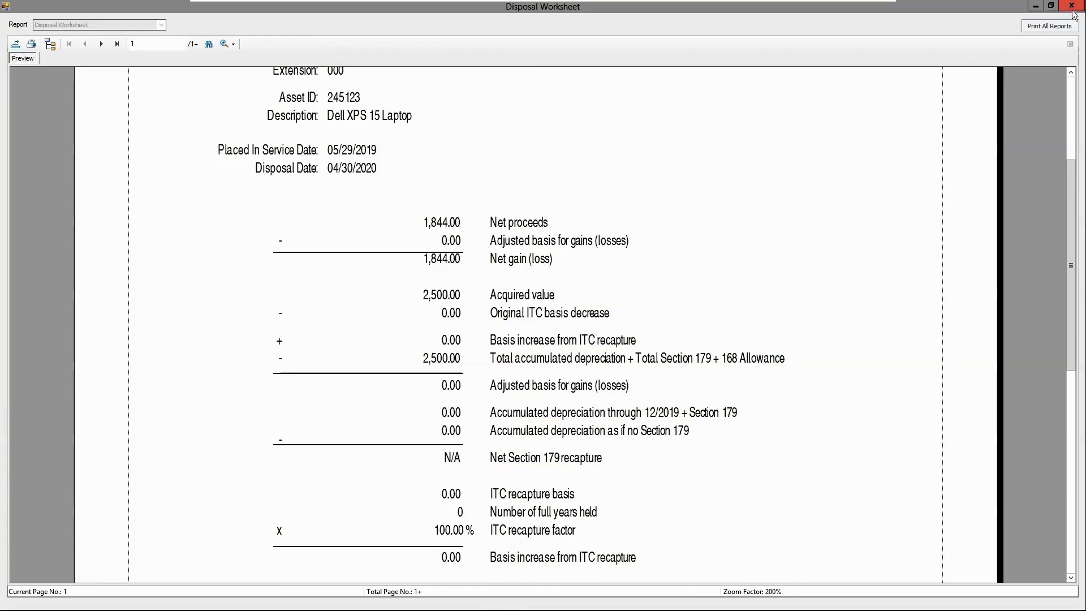
key("alt+F4")
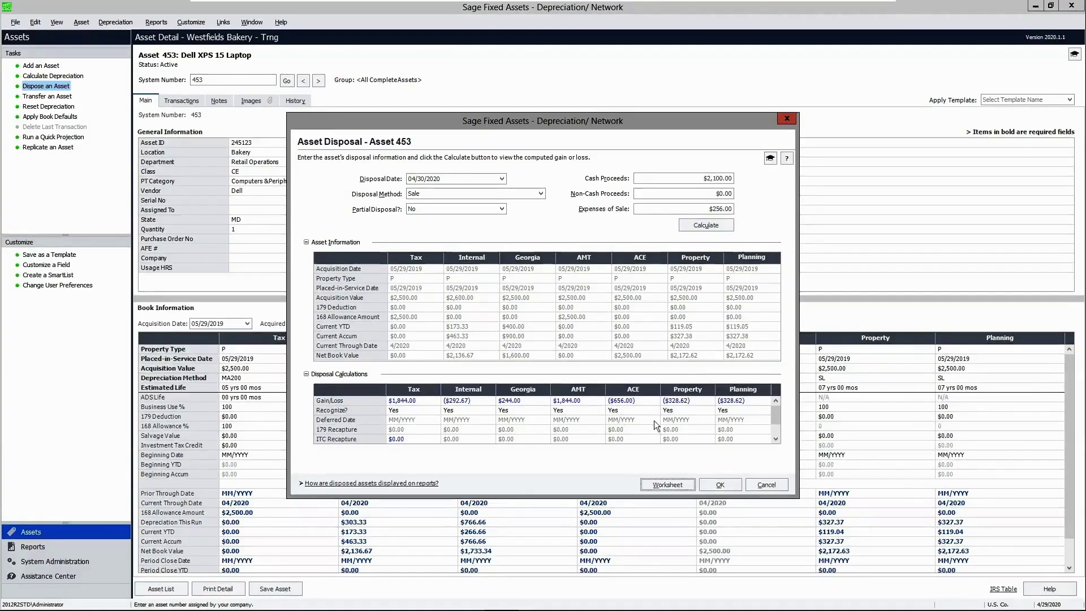
Confirm asset 453's 4/30/2020 whole Sale disposal and check its $2,100.00 proceeds transaction
left_click(721, 486)
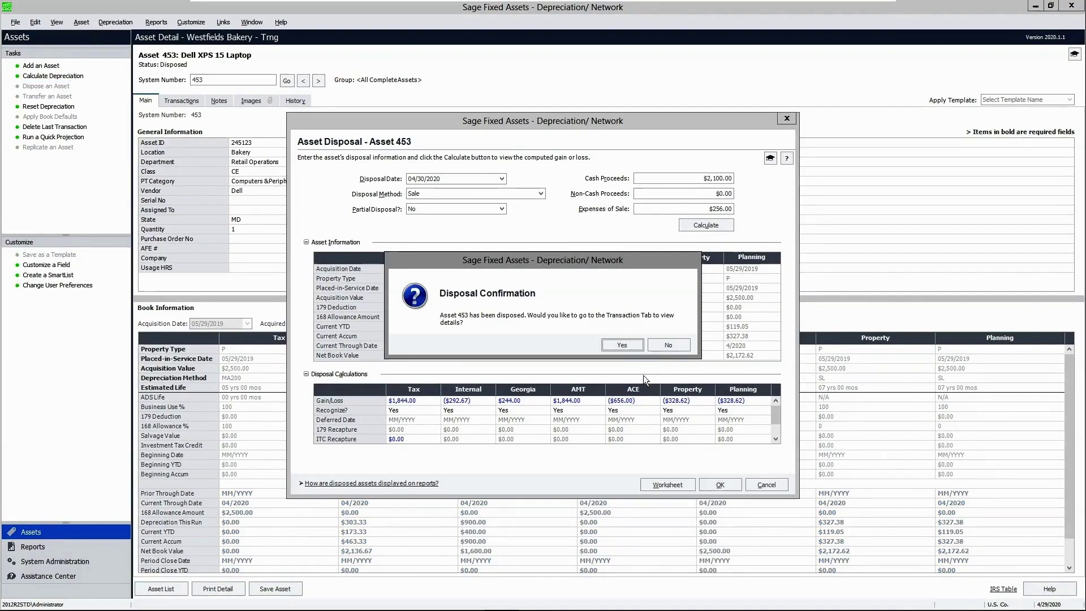
left_click(623, 345)
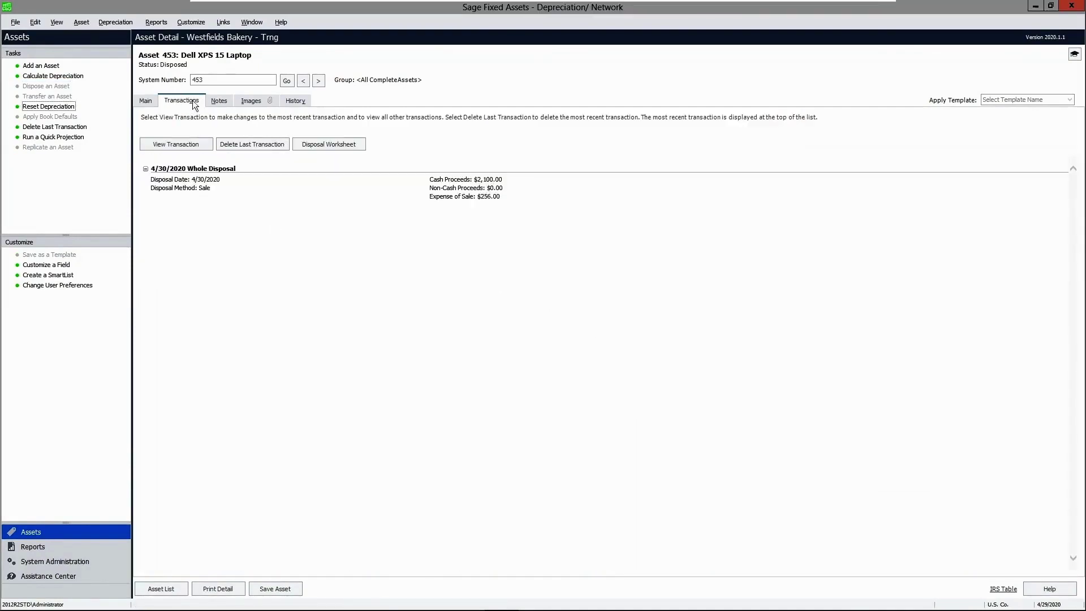
left_click(198, 168)
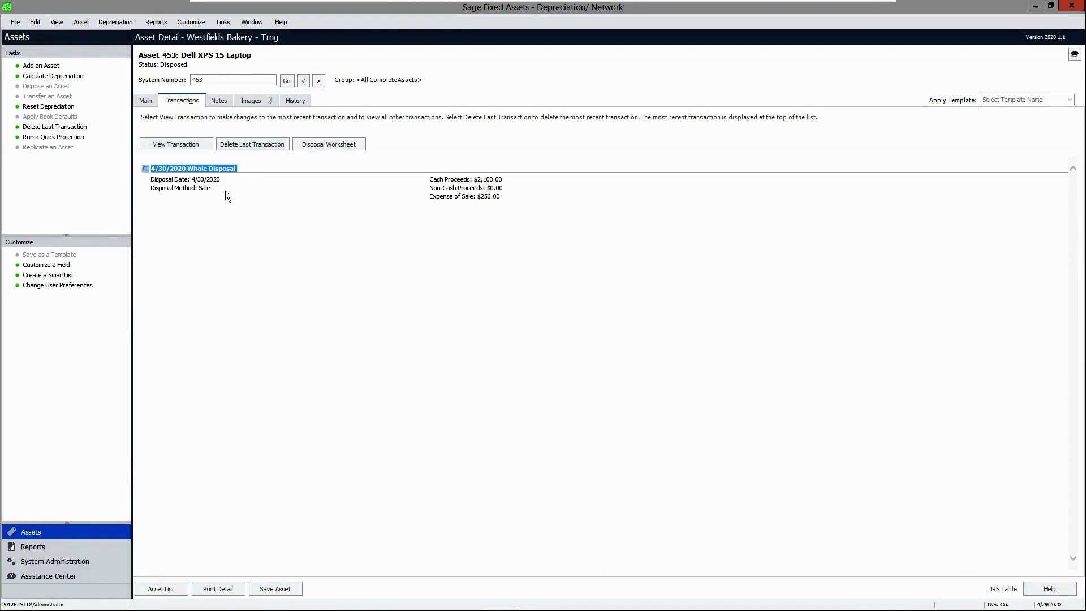
left_click_drag(218, 189, 193, 187)
left_click_drag(505, 182, 482, 195)
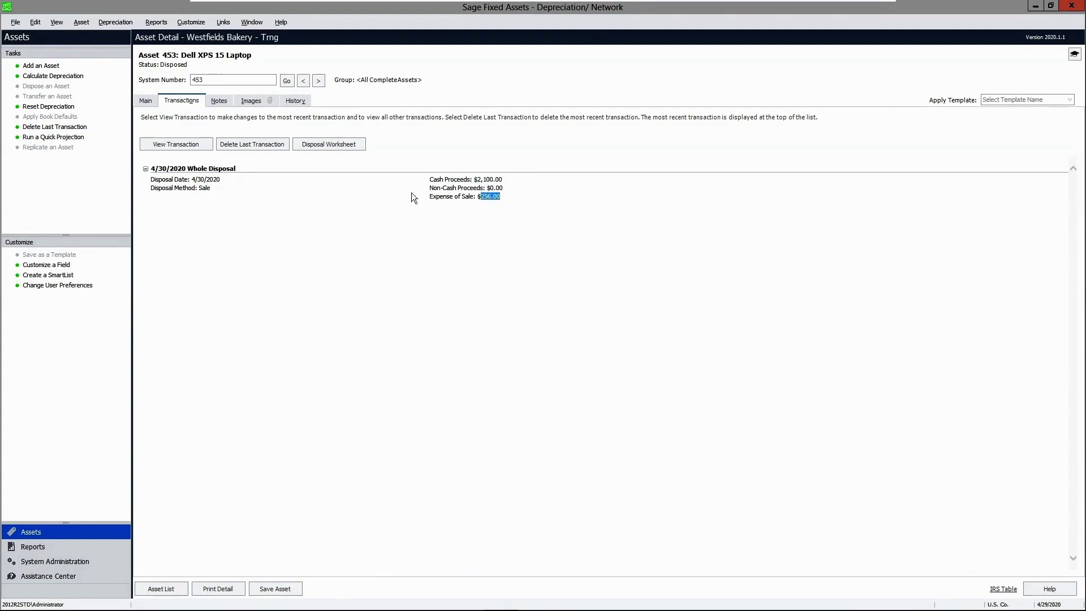
left_click(147, 101)
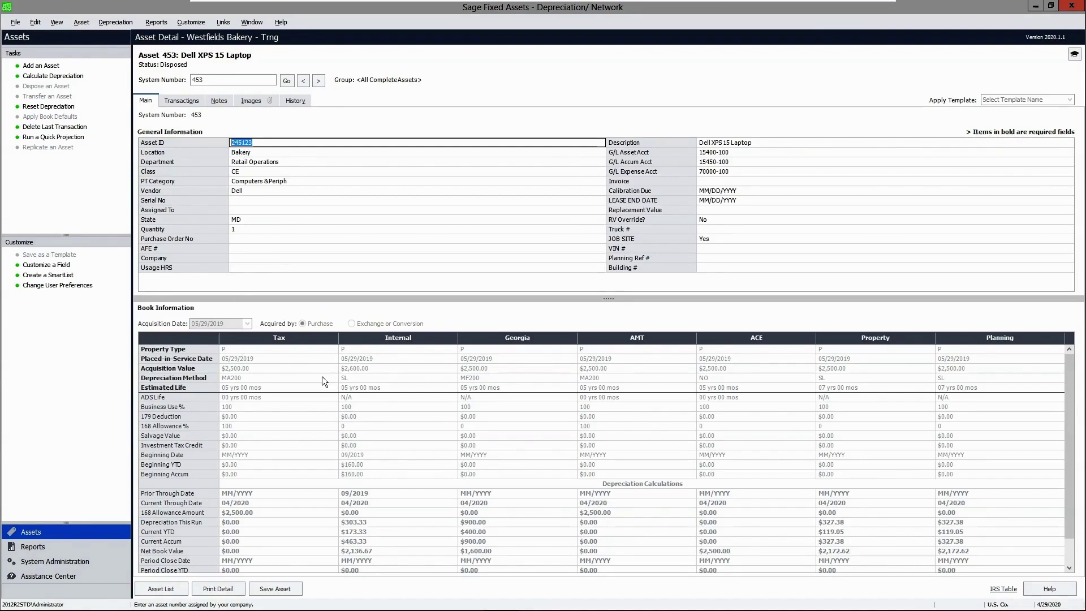
left_click(295, 100)
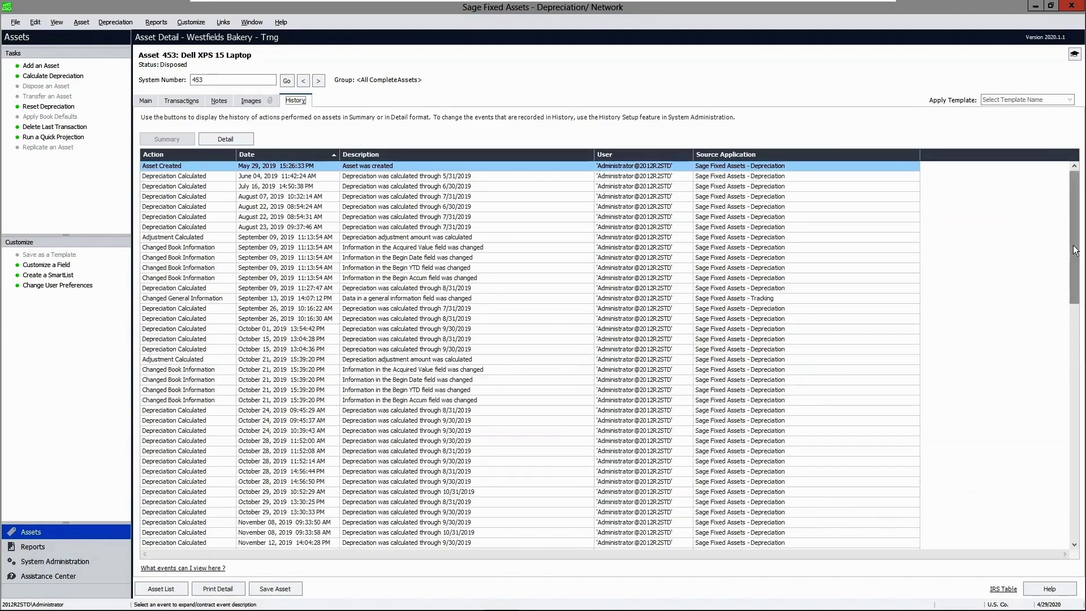
left_click_drag(1074, 238, 1074, 474)
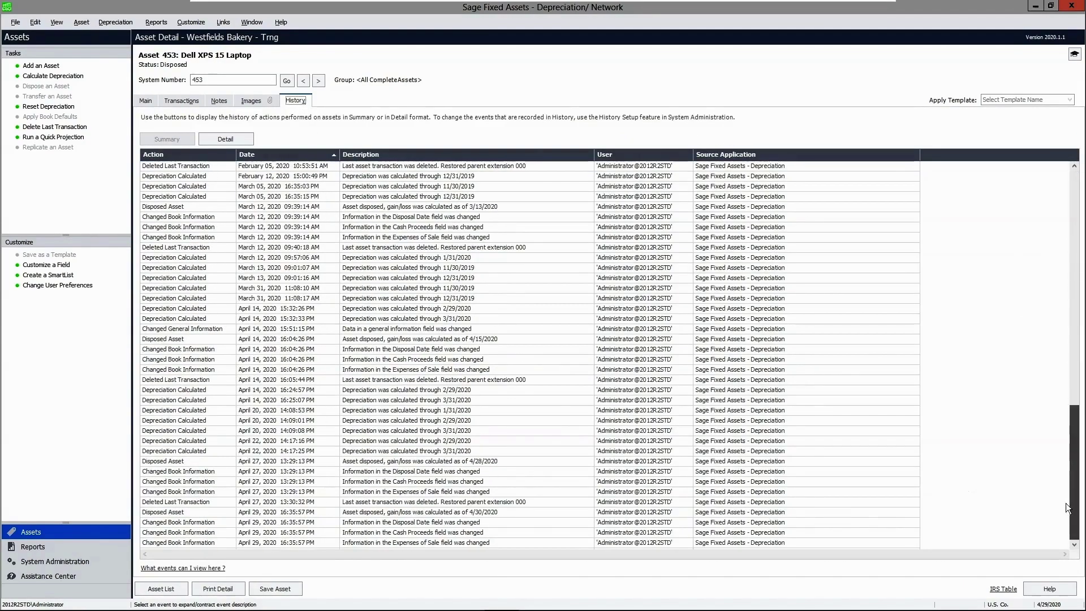
left_click(232, 511)
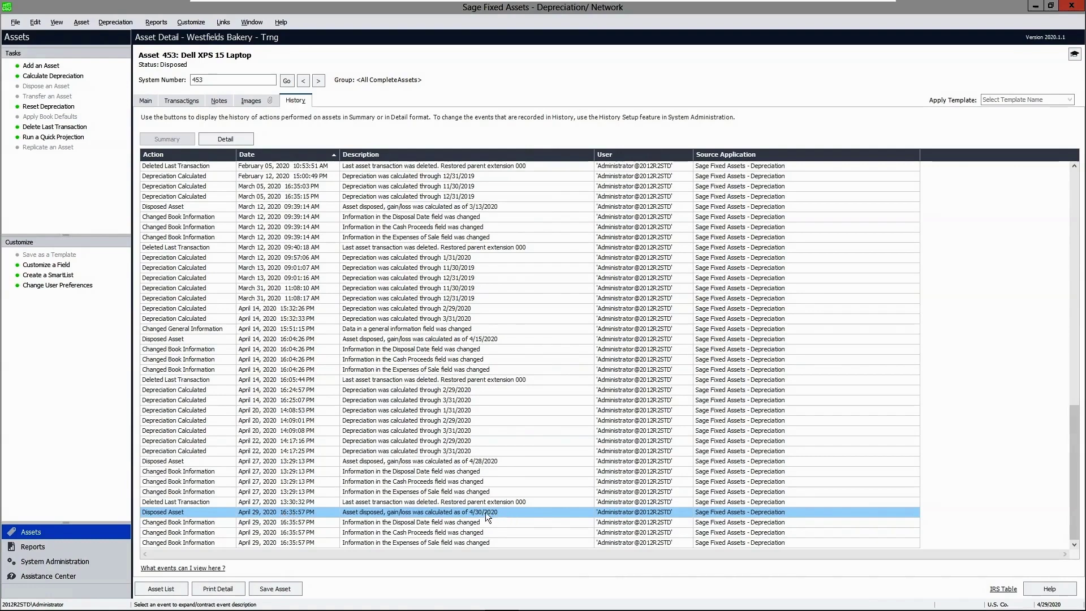
left_click(450, 533)
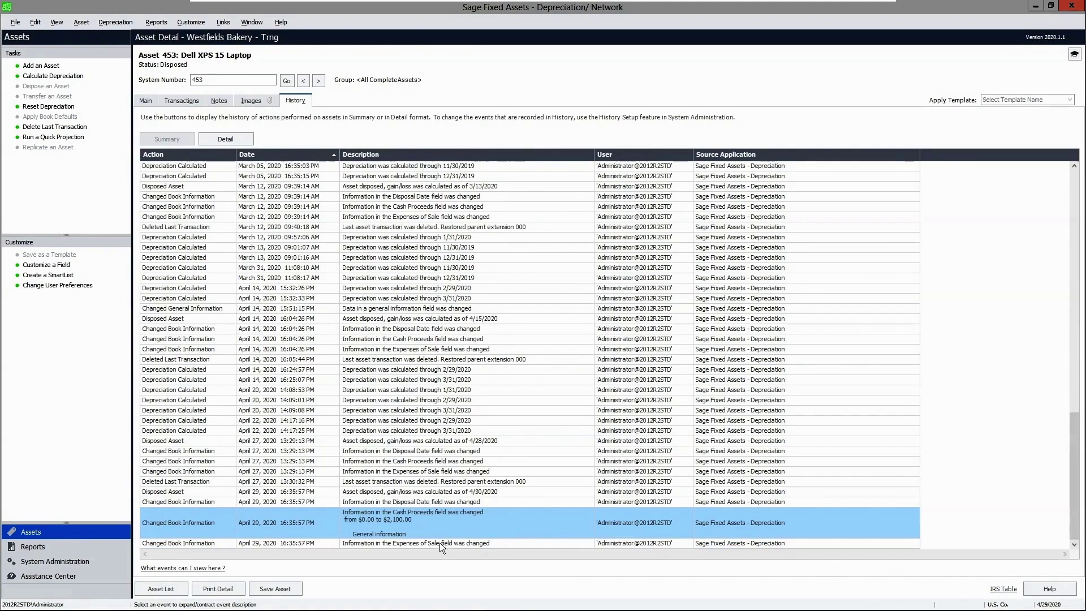
left_click(436, 543)
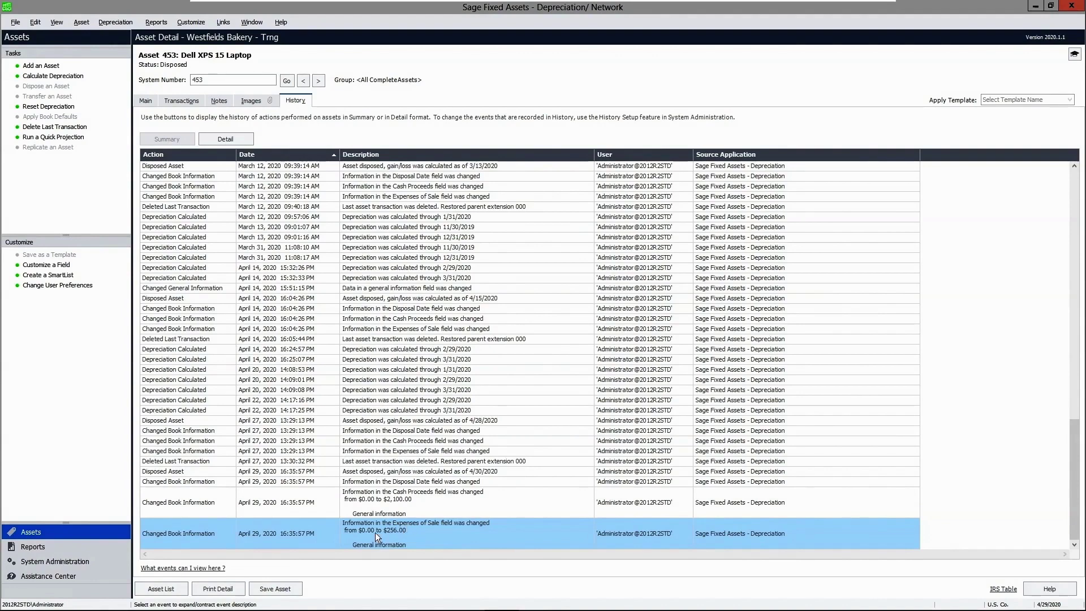
left_click(149, 101)
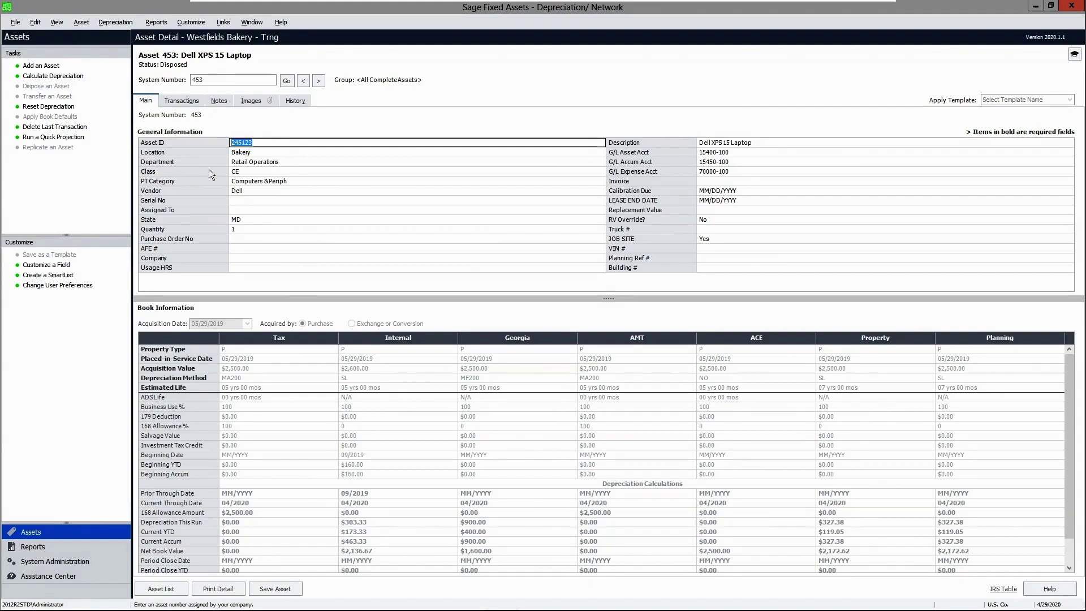
Delete asset 453's last transaction, the disposal, accepting the multi-user warning
left_click(184, 100)
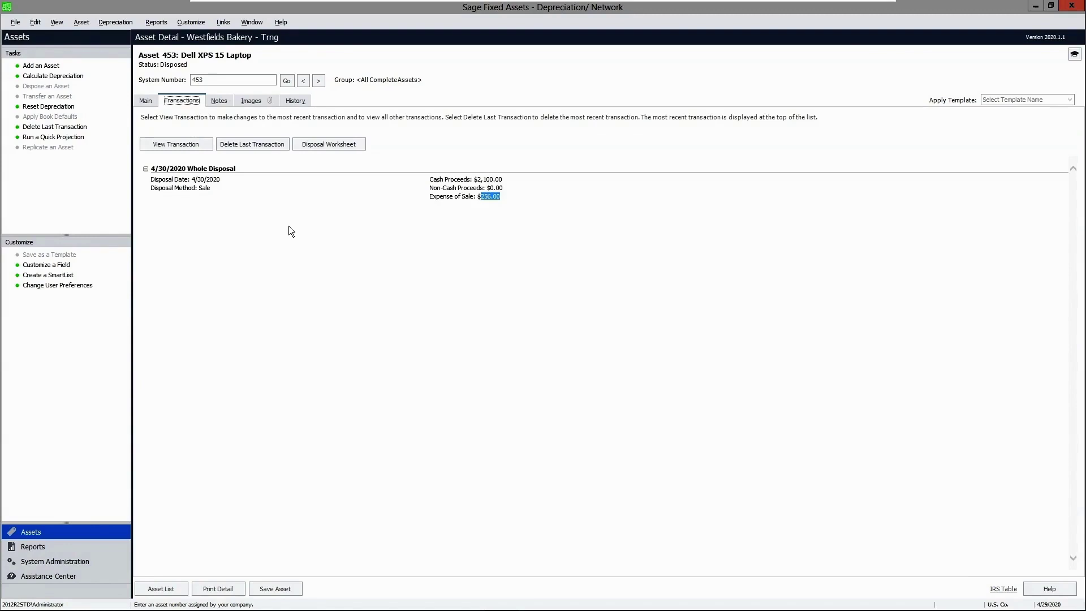
left_click(255, 144)
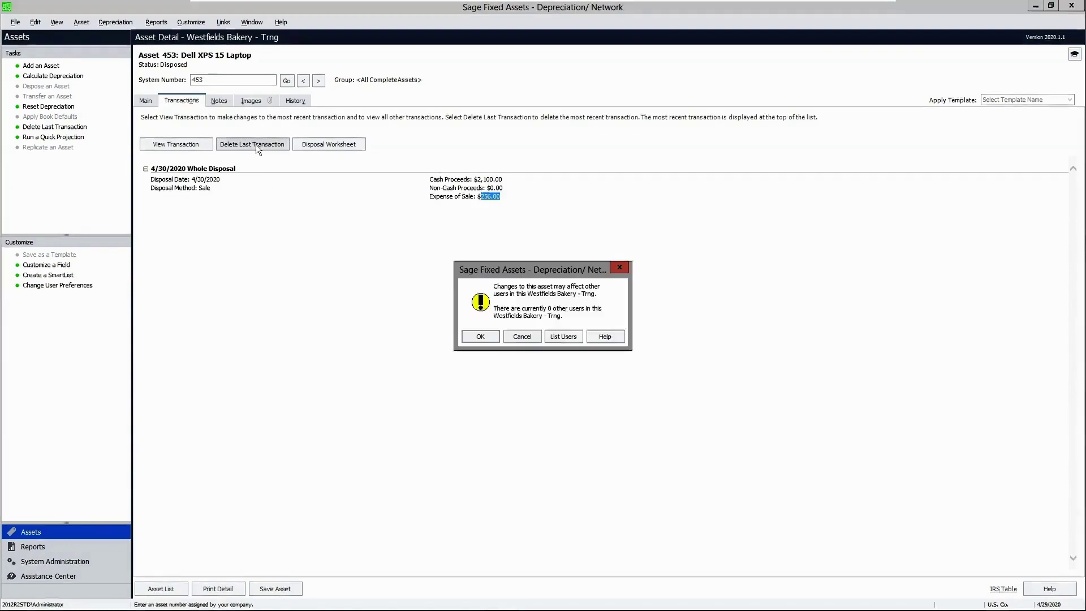
left_click(479, 338)
key("Return")
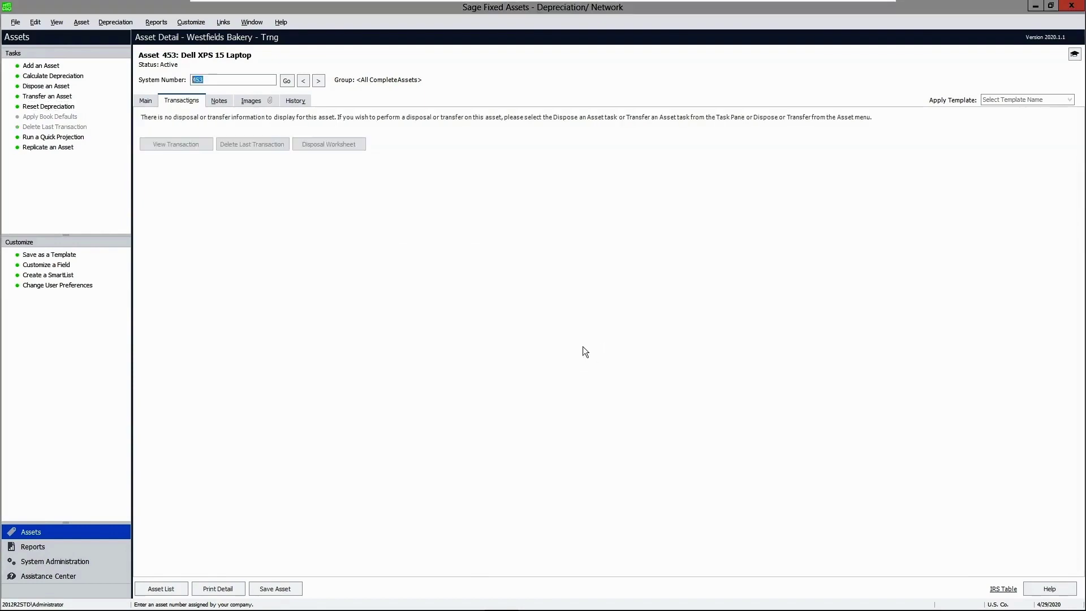
Review asset 453's history, including the Disposed Asset and Deleted Last Transaction events
left_click(141, 101)
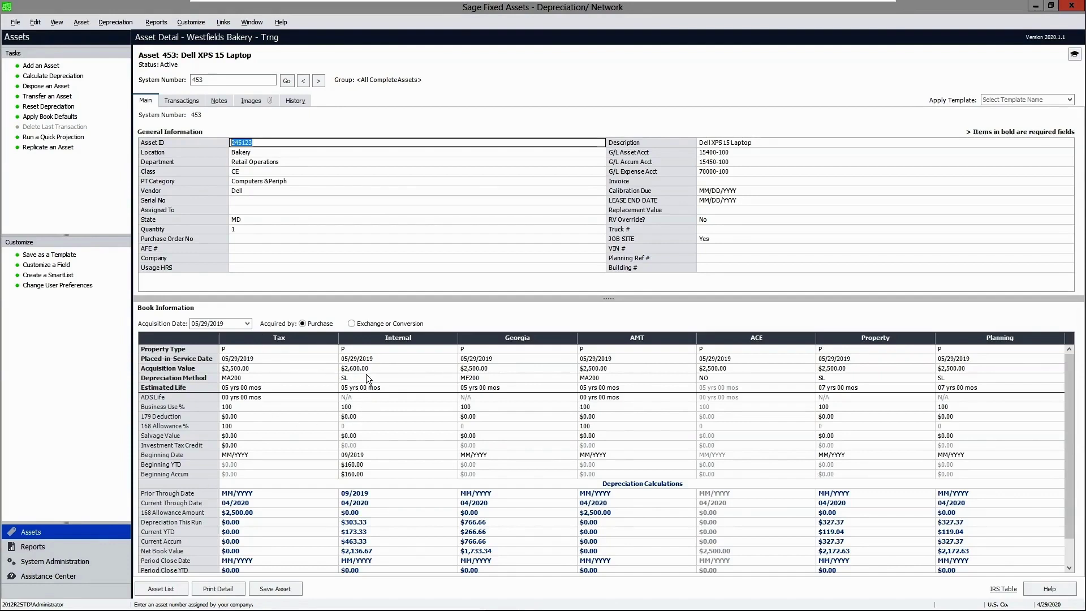
left_click(298, 102)
left_click_drag(1074, 255, 1074, 491)
left_click(294, 503)
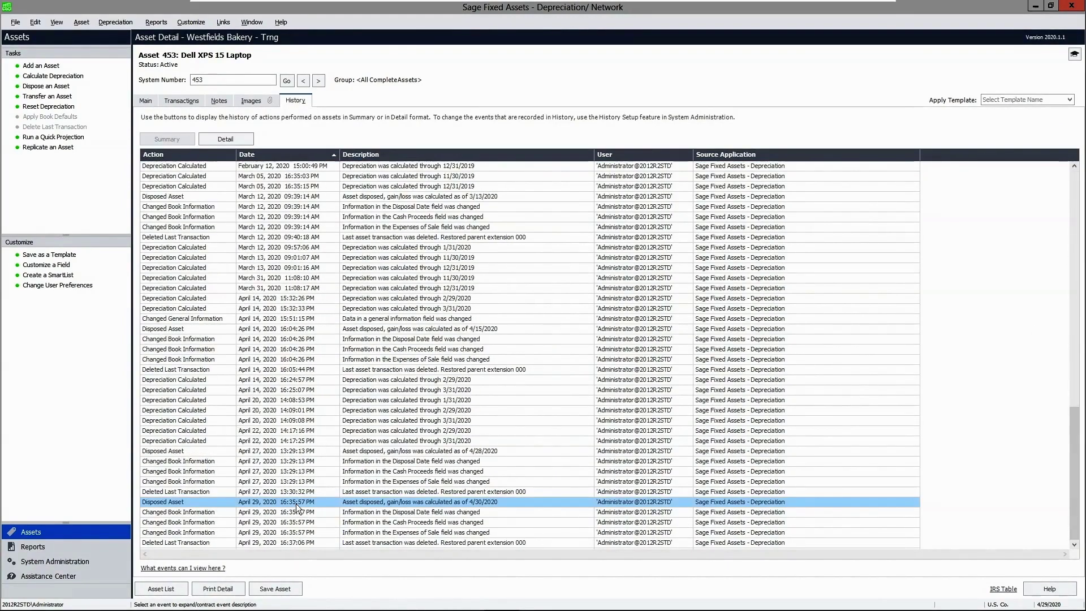
left_click(291, 511)
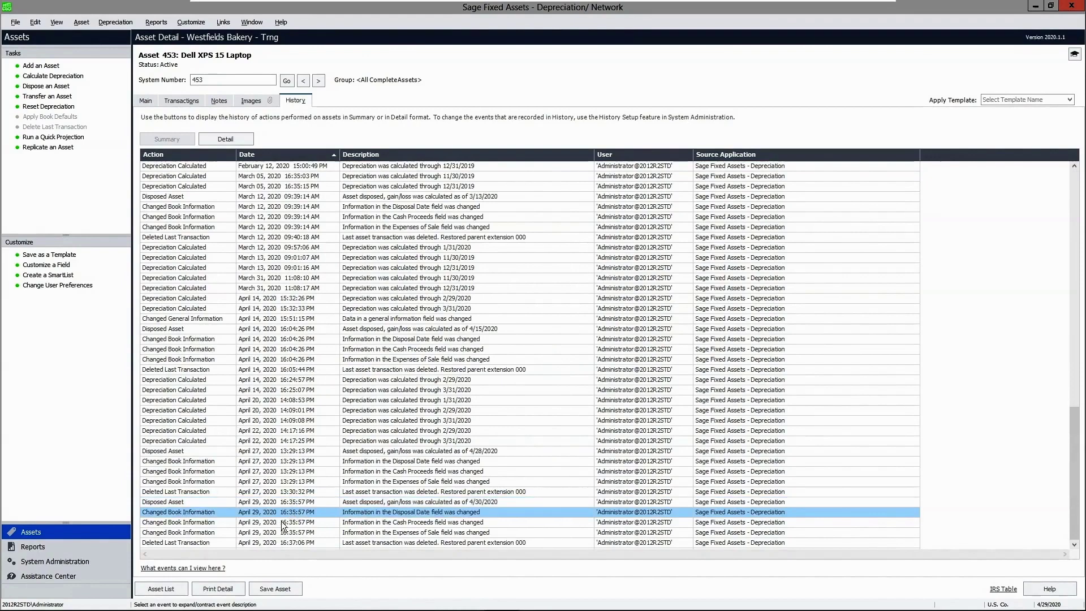
left_click(300, 542)
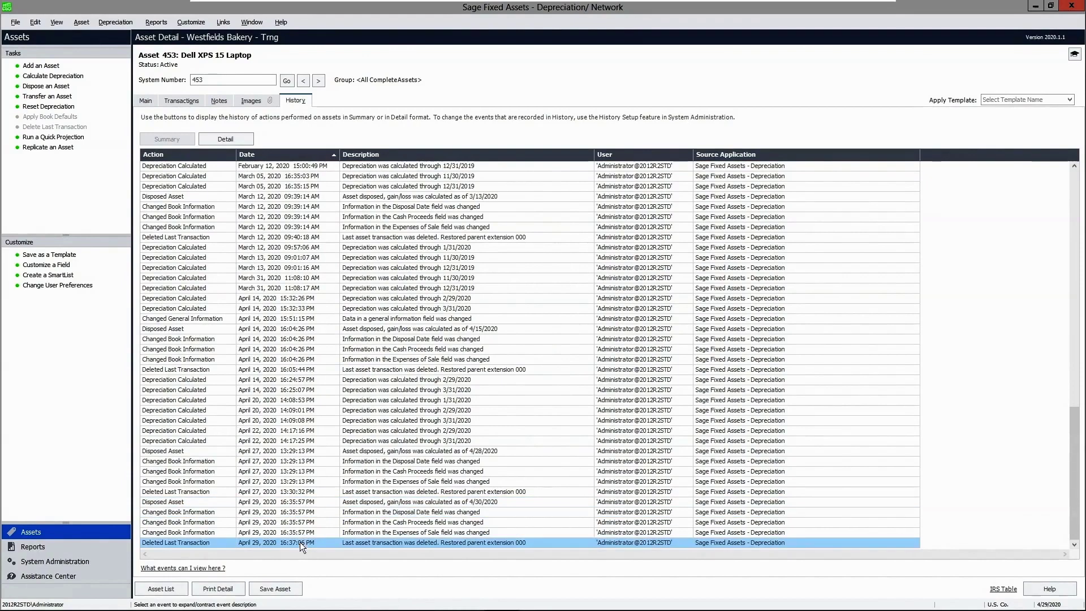
left_click(307, 533)
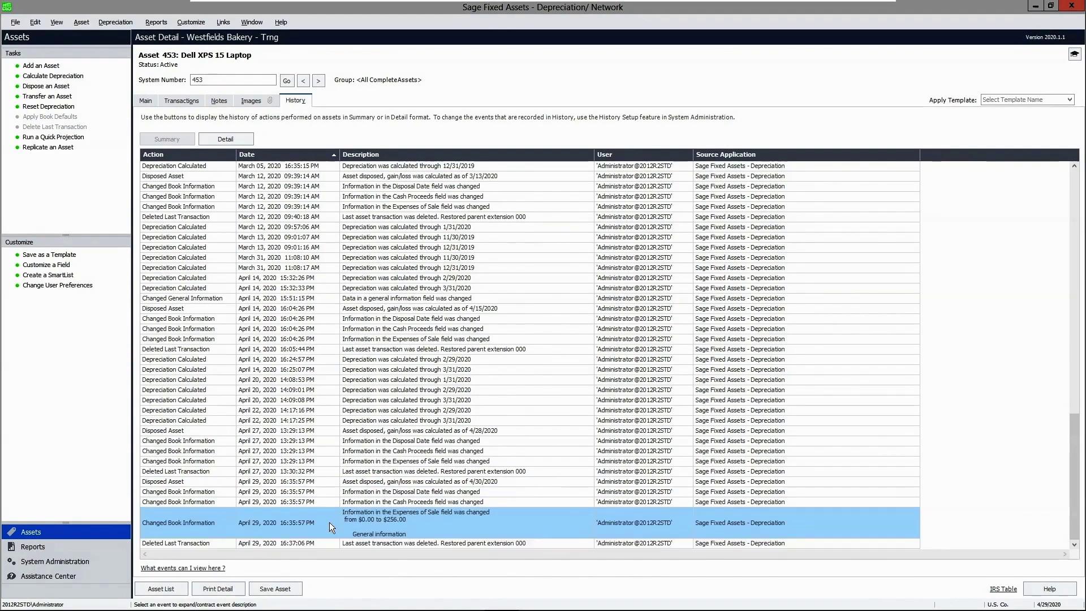
left_click(321, 543)
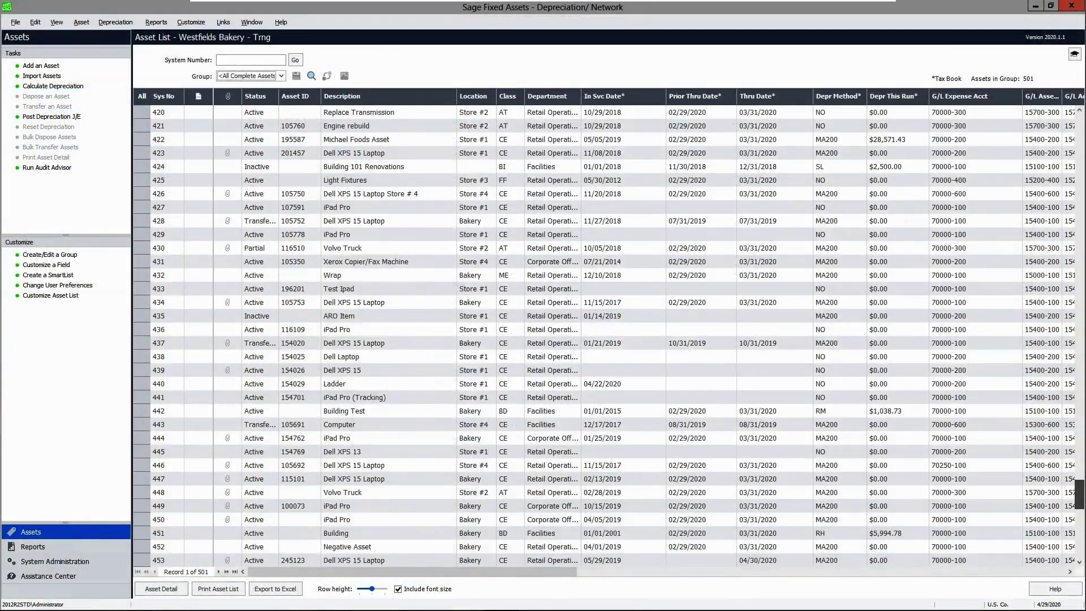
Start a partial disposal of asset 412 dated 04/29/2020
scroll(660, 395, "down", 15)
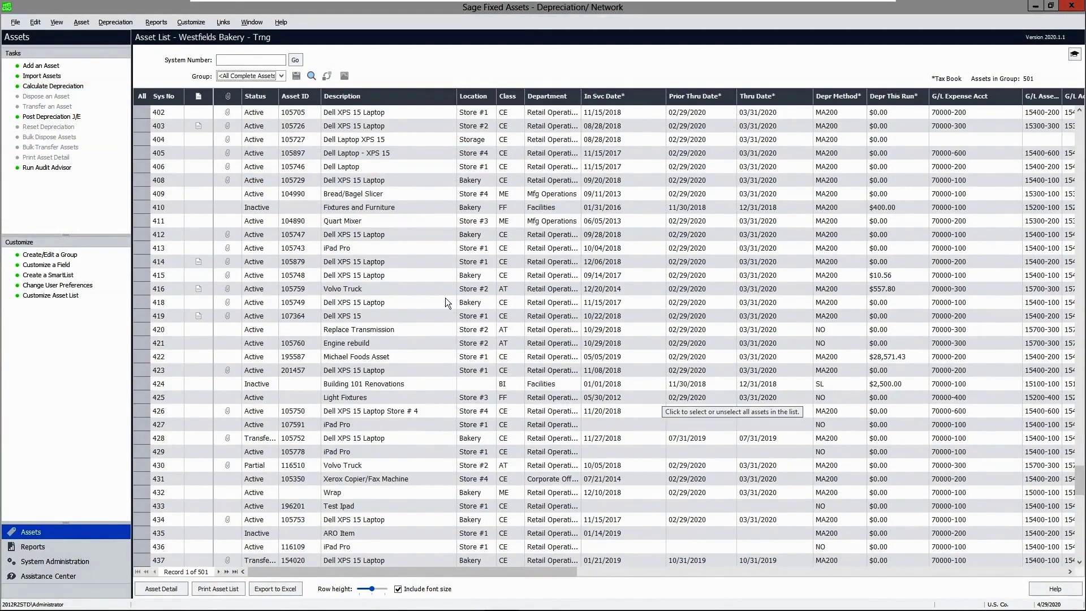
double_click(364, 235)
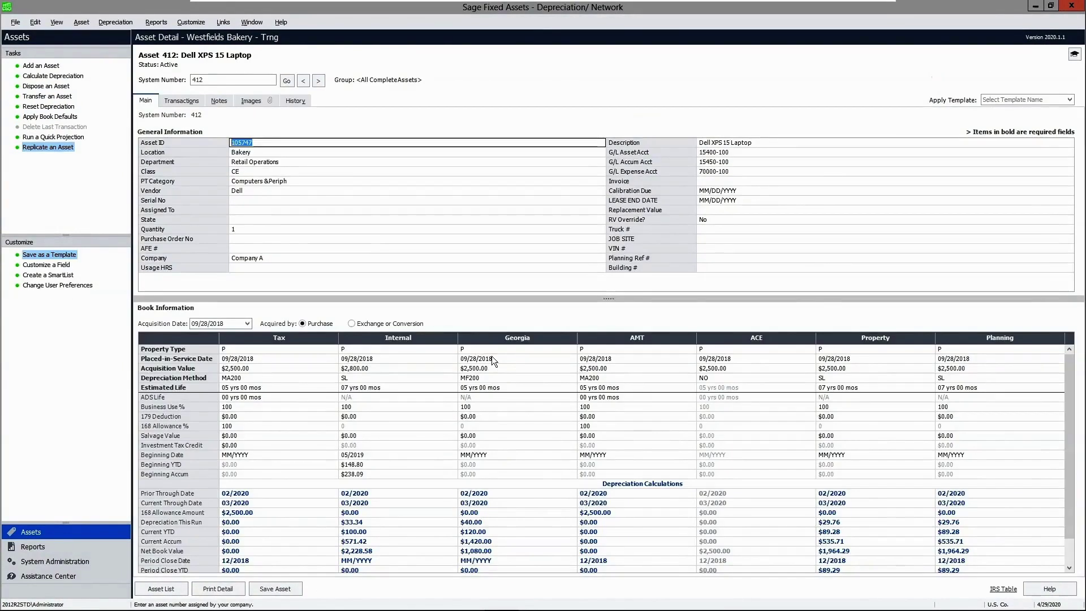
left_click(49, 88)
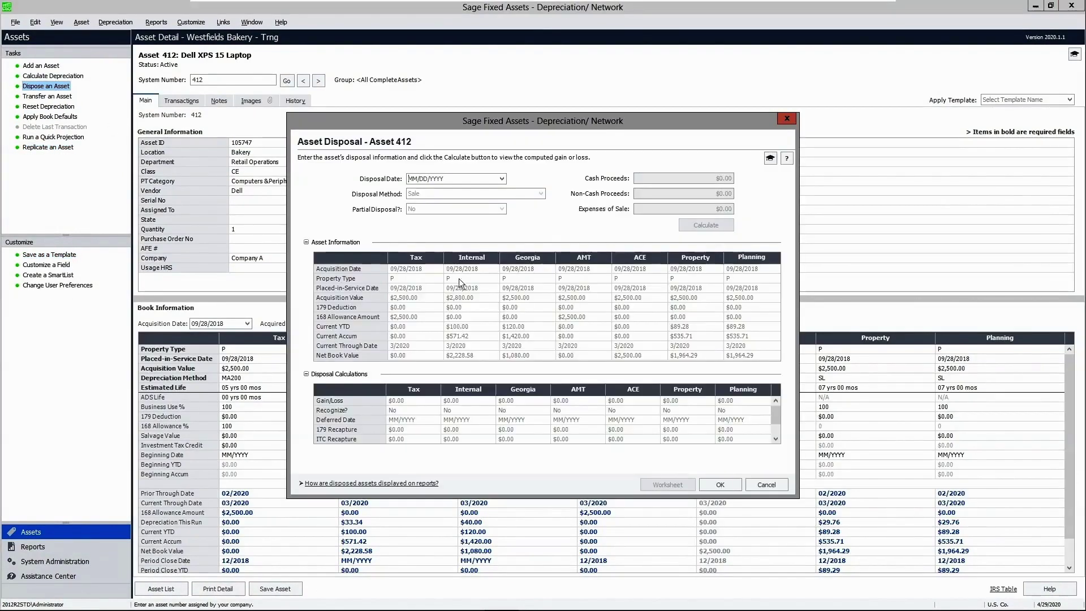
left_click(501, 179)
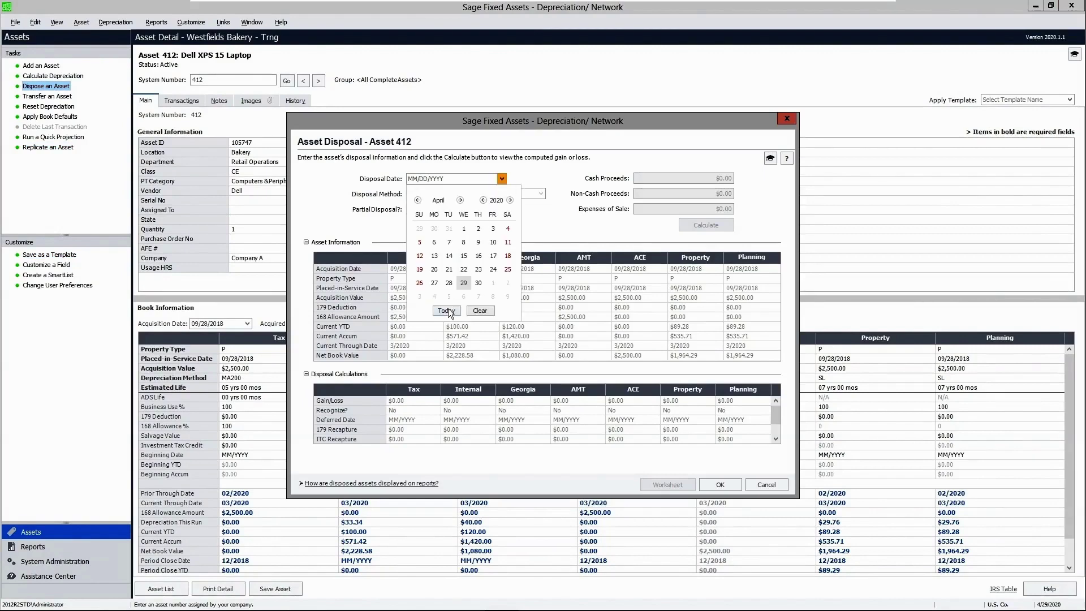
left_click(449, 308)
left_click(501, 209)
left_click(453, 217)
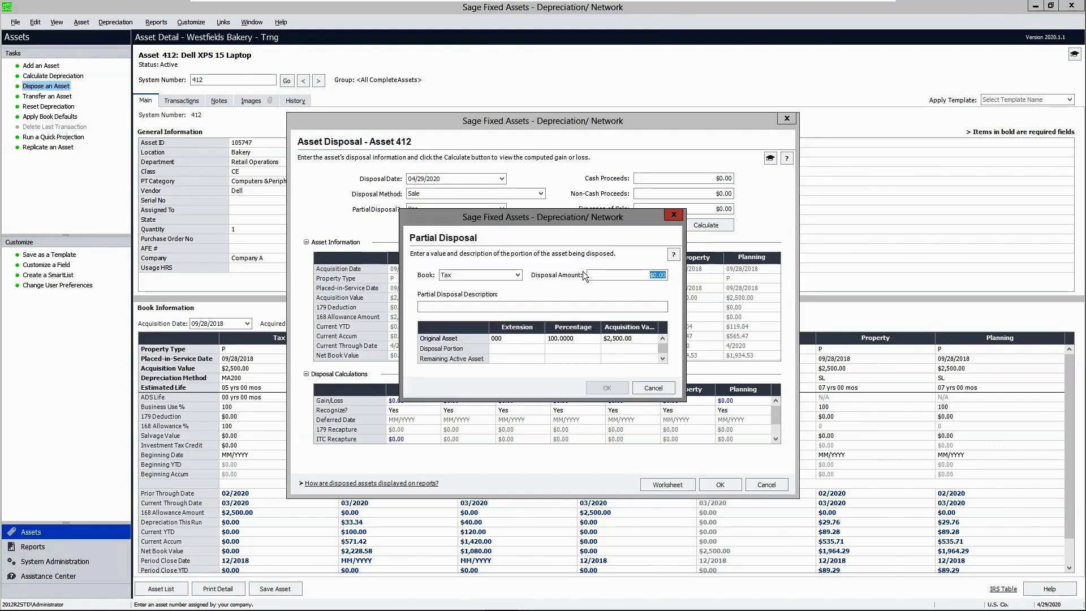
Enter $500 partial proceeds with the description 'Disposed of 1 Laptop'
left_click_drag(559, 216, 647, 208)
type("500")
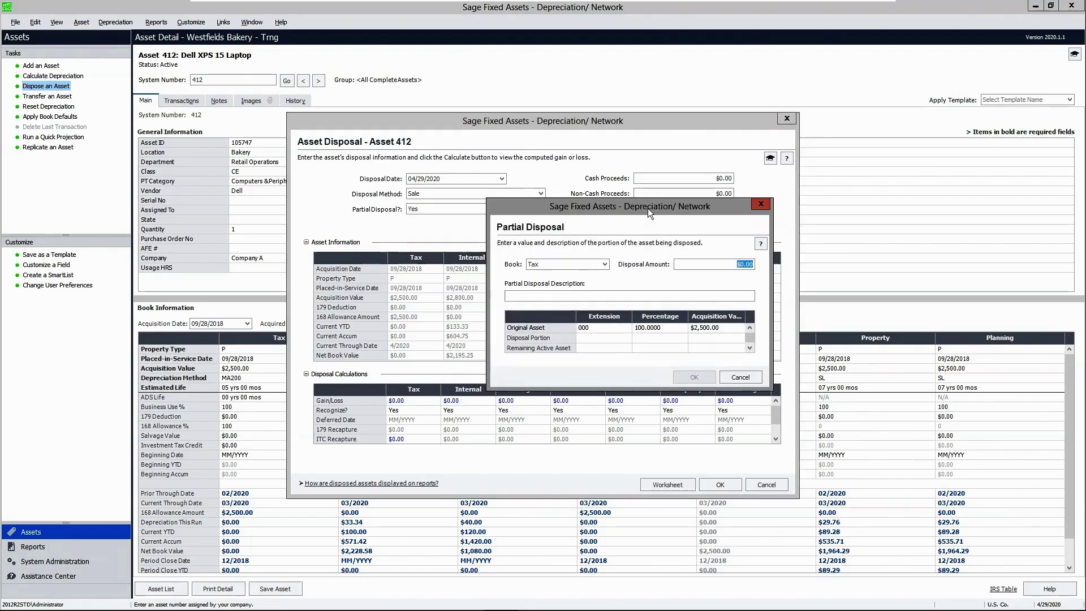
key("Tab")
type("Disposed of 1 Laptop")
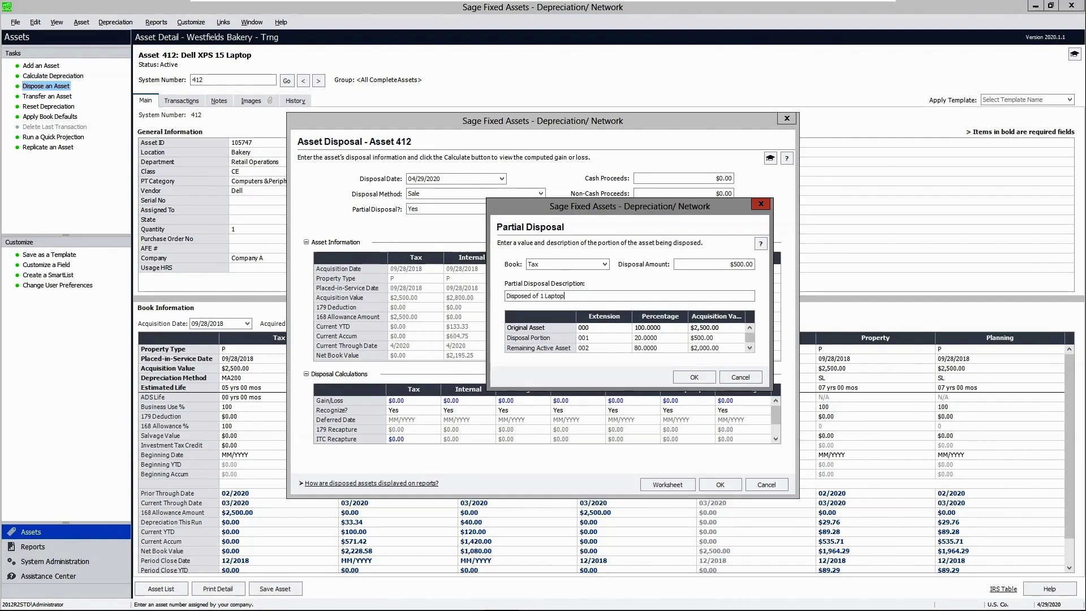
left_click(694, 375)
key("Tab")
key("Tab")
Enter $75.00 expenses of sale, compute the gain or loss, and record the partial disposal
type("75")
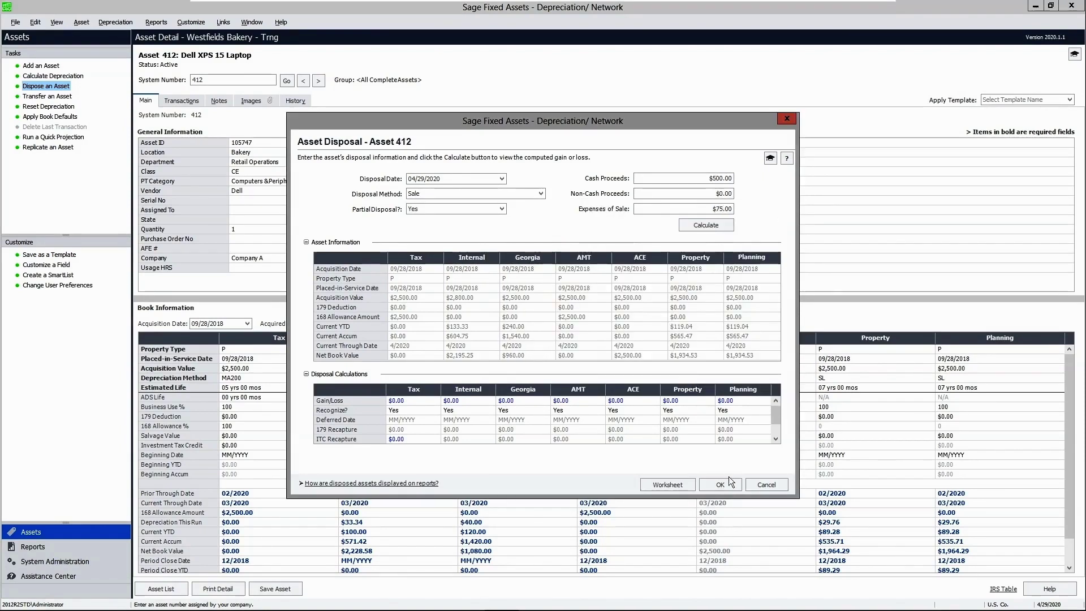
left_click(709, 225)
left_click(722, 484)
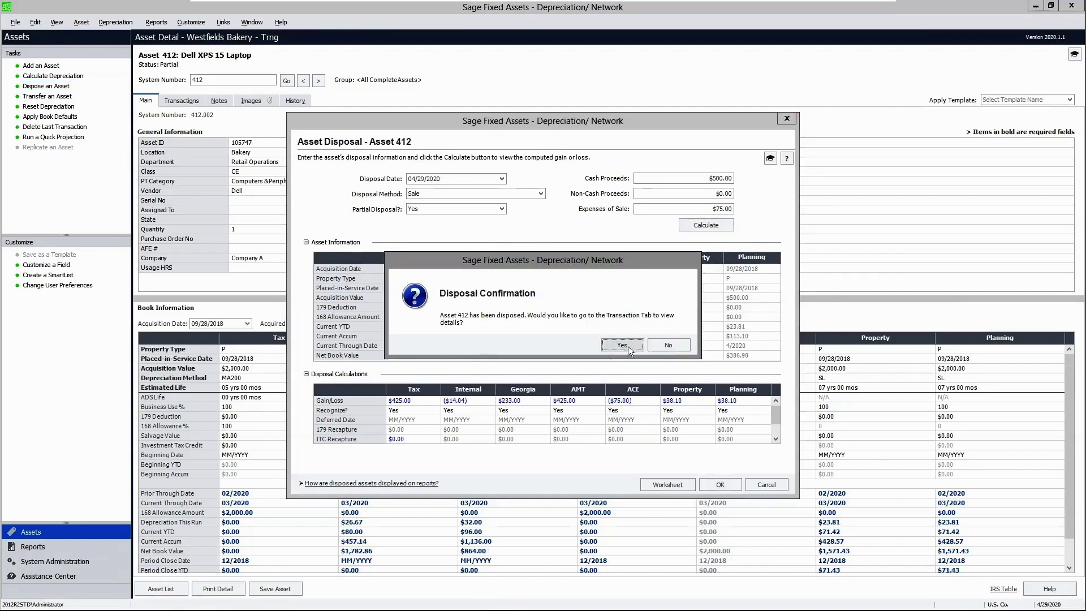
left_click(625, 346)
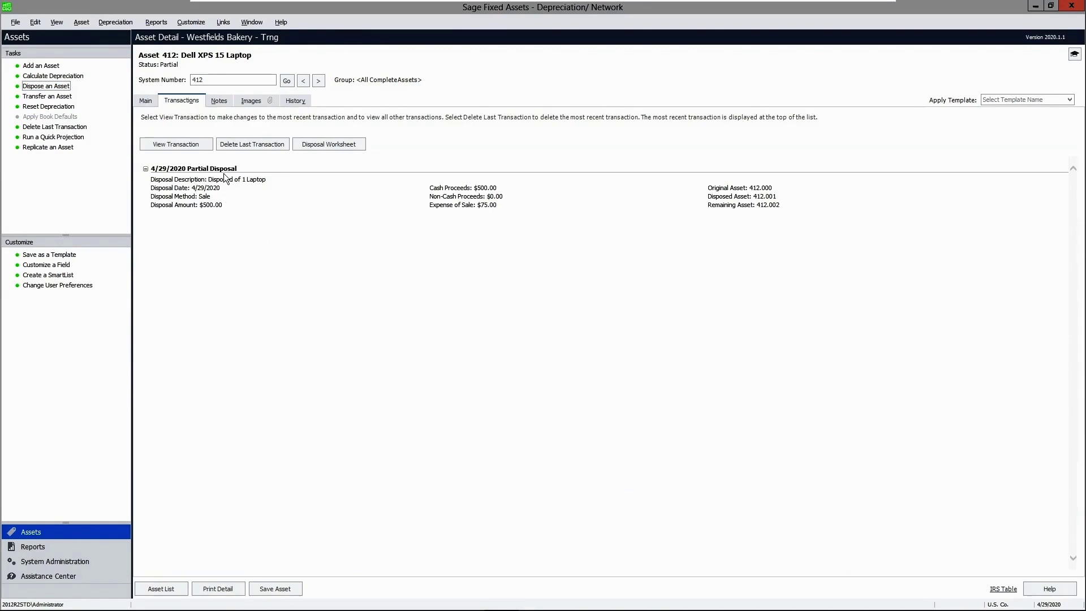
Review asset 412's Acquired Value change entries in its history, then return to Main
left_click(146, 102)
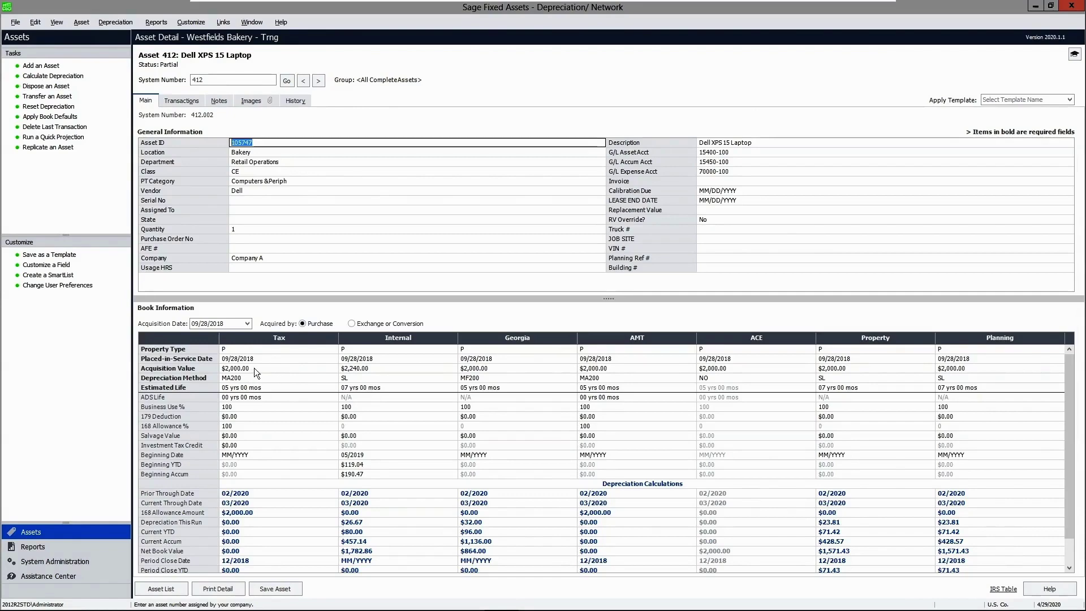
left_click(295, 101)
left_click_drag(1077, 277, 1062, 545)
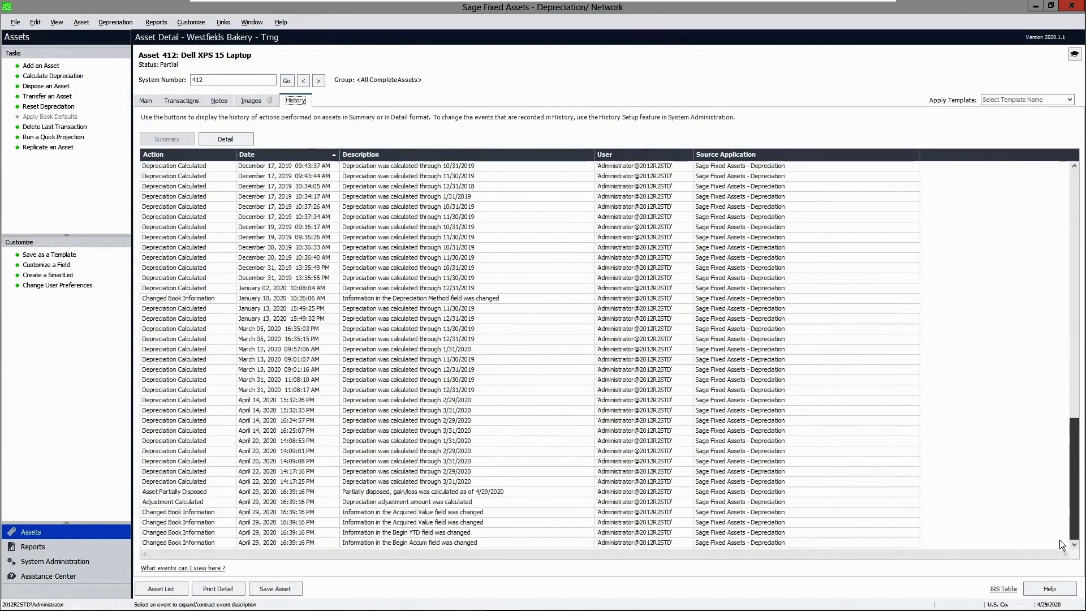
left_click(221, 491)
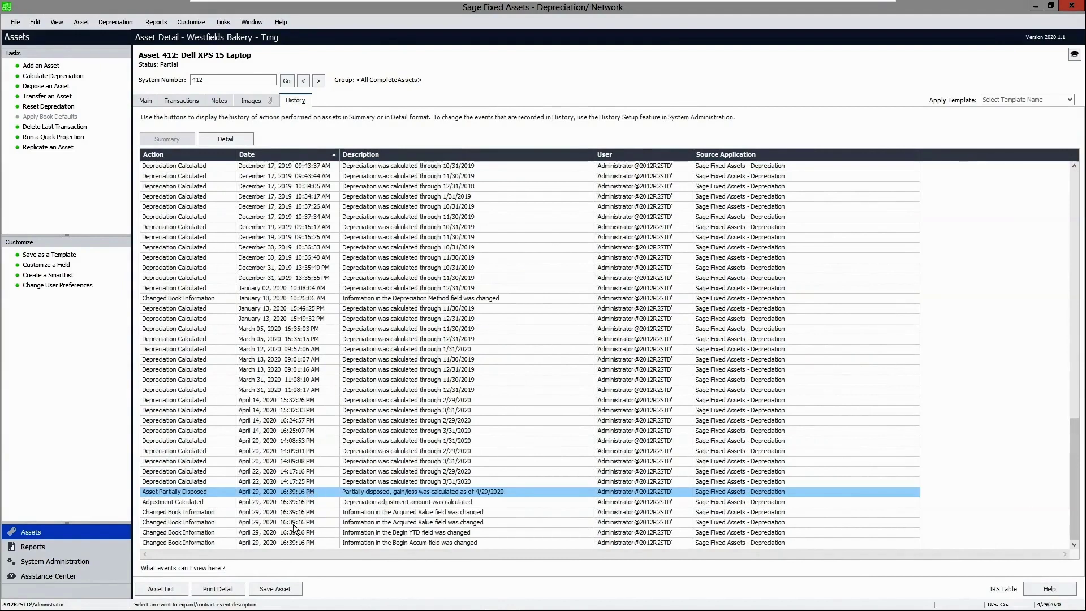
left_click(311, 514)
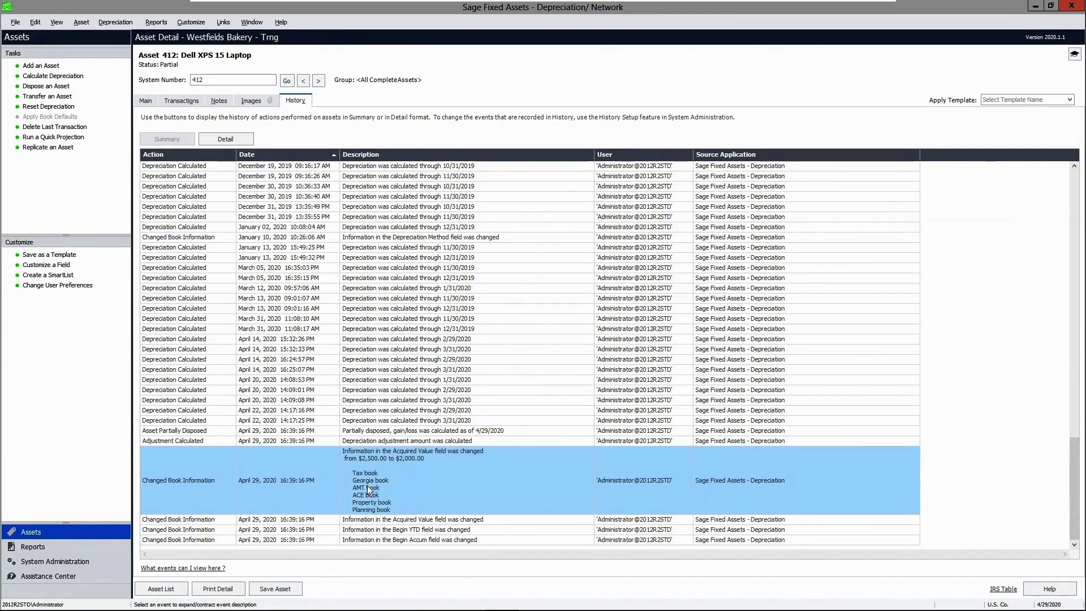
left_click(397, 521)
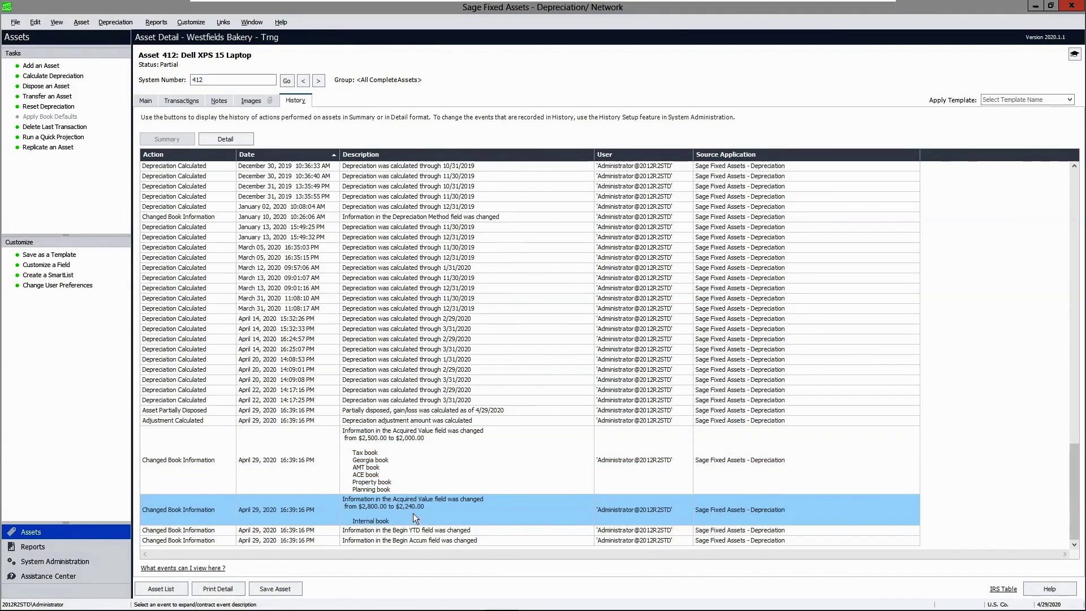
left_click(145, 100)
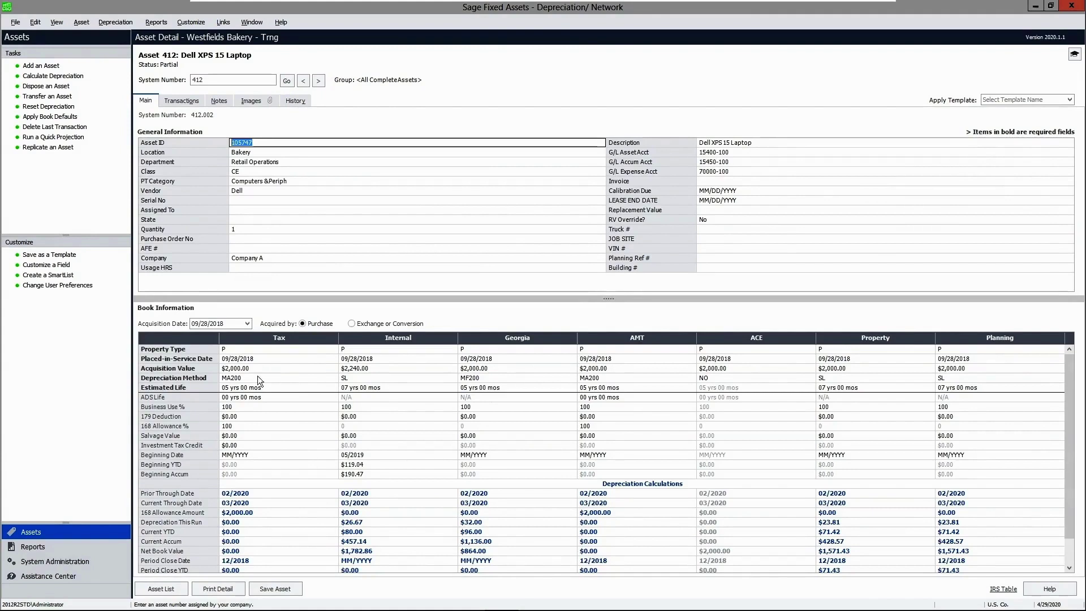
Delete asset 412's partial disposal transaction and return to its Main details
left_click(190, 105)
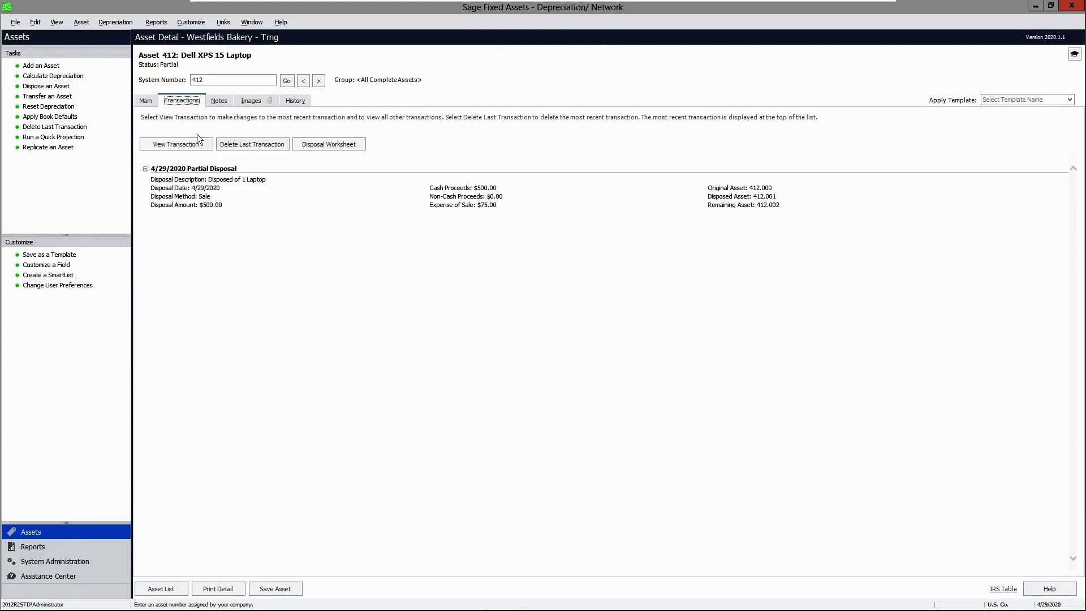
left_click(261, 145)
left_click(480, 336)
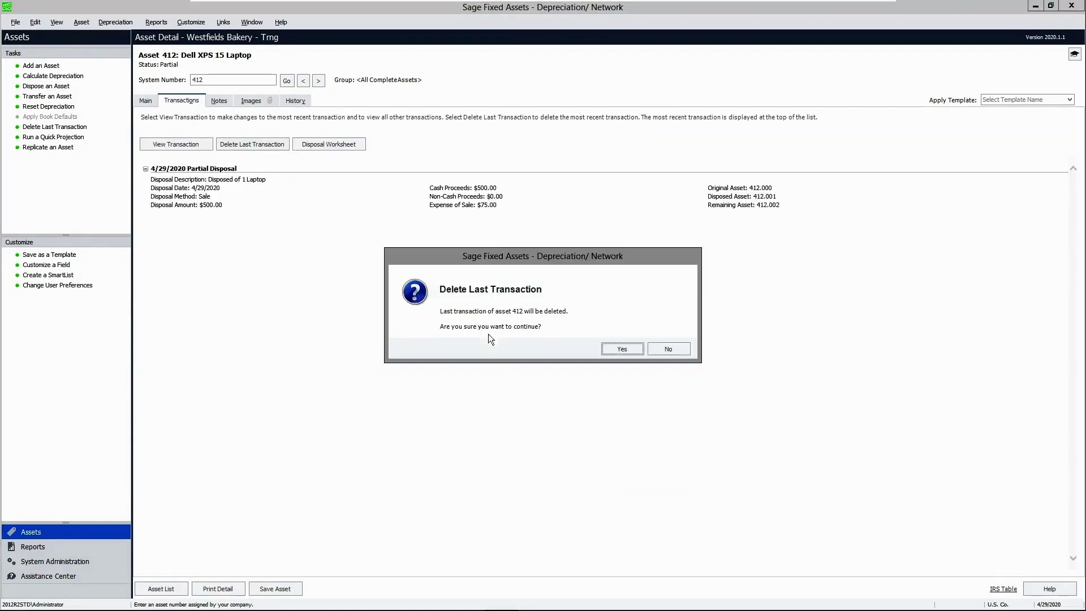
left_click(623, 349)
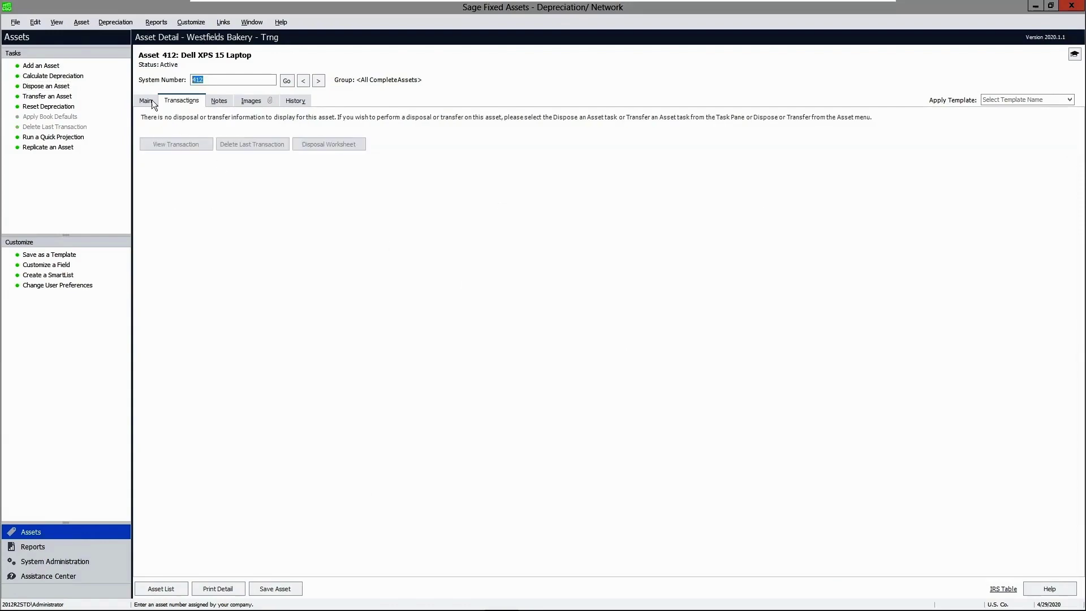
left_click(151, 101)
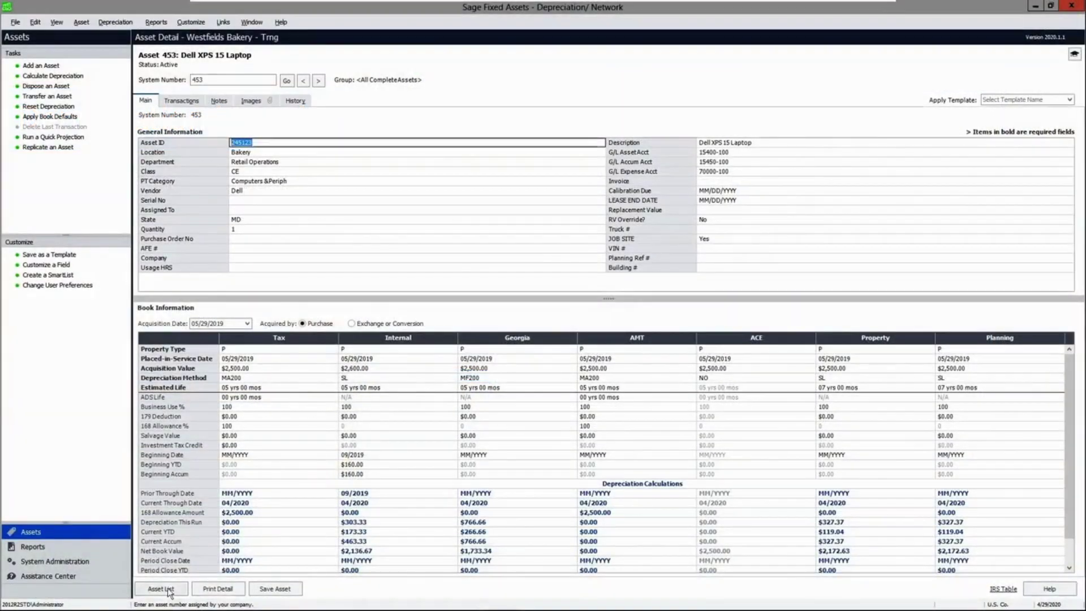
Find all assets whose Description contains 'dell' into a temporary group
left_click(168, 590)
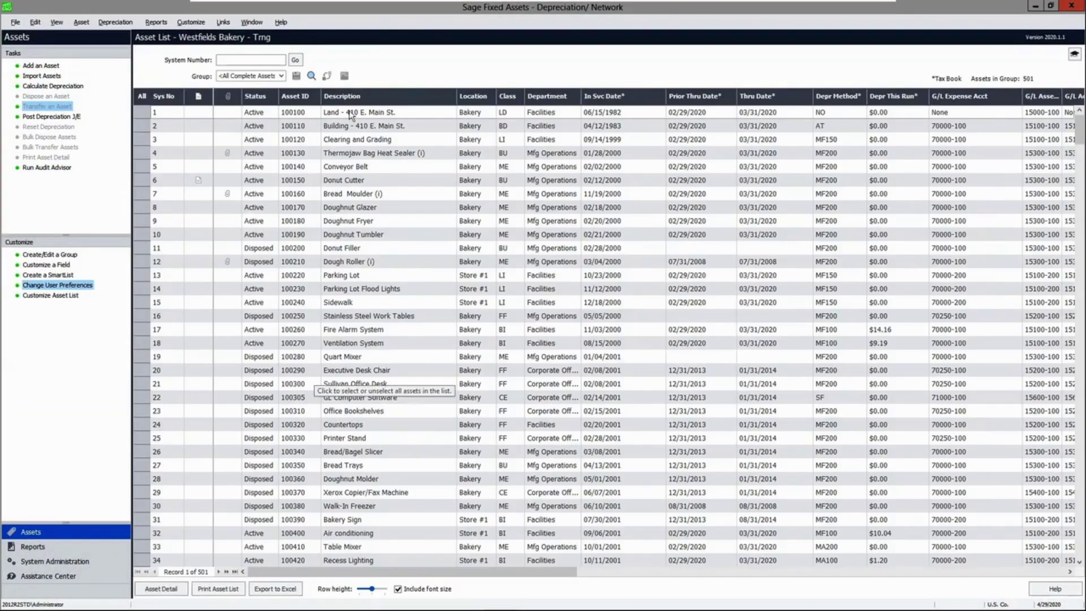
left_click(312, 76)
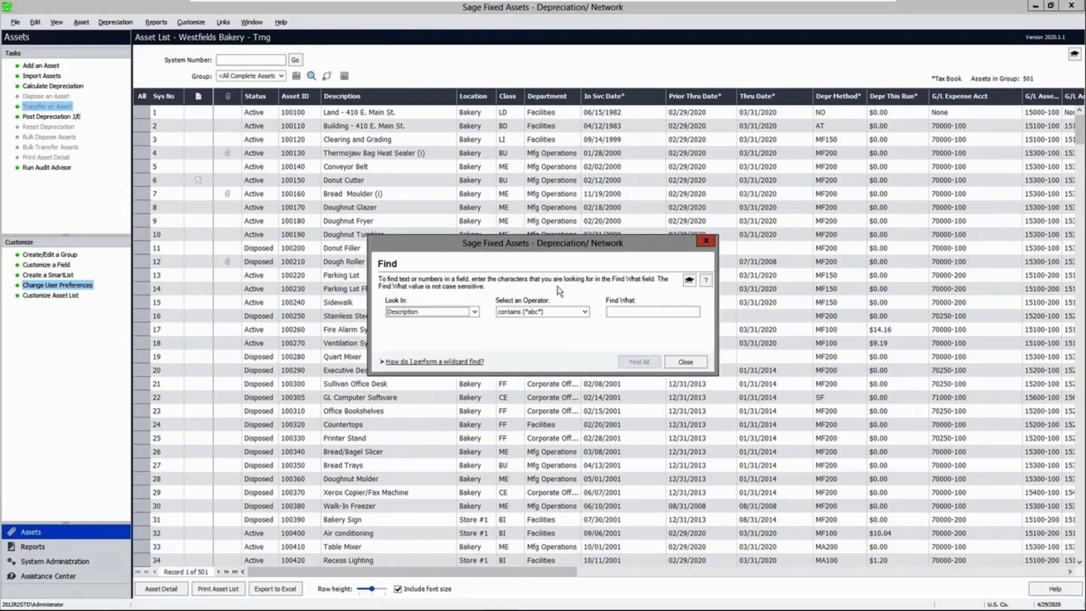
left_click(474, 312)
left_click(474, 312)
left_click(625, 313)
type("dell")
left_click(639, 362)
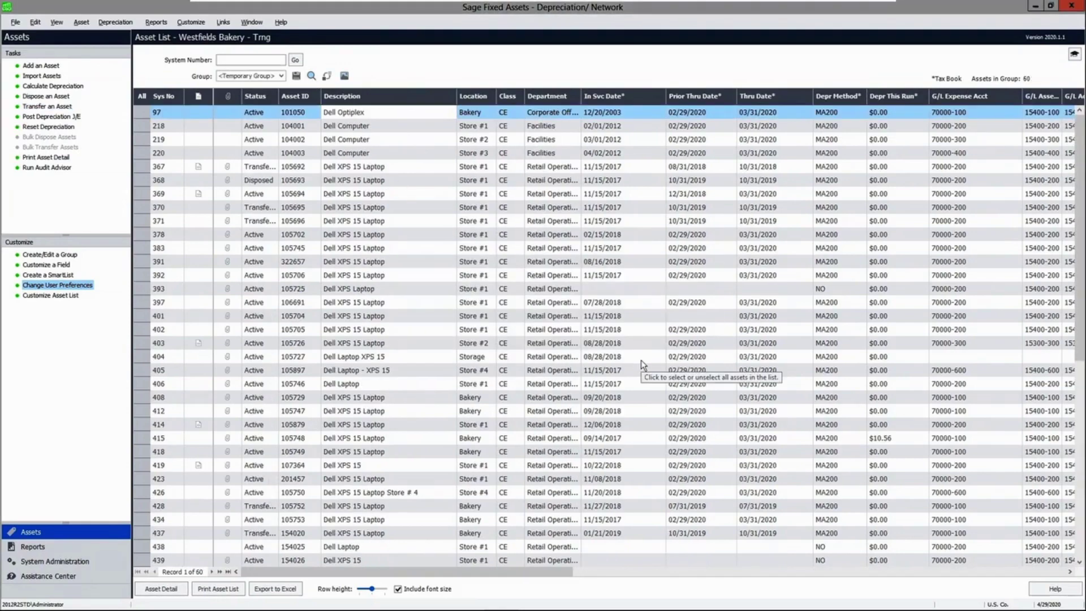
Select Dell assets 378 through 405 in the list
left_click(384, 220)
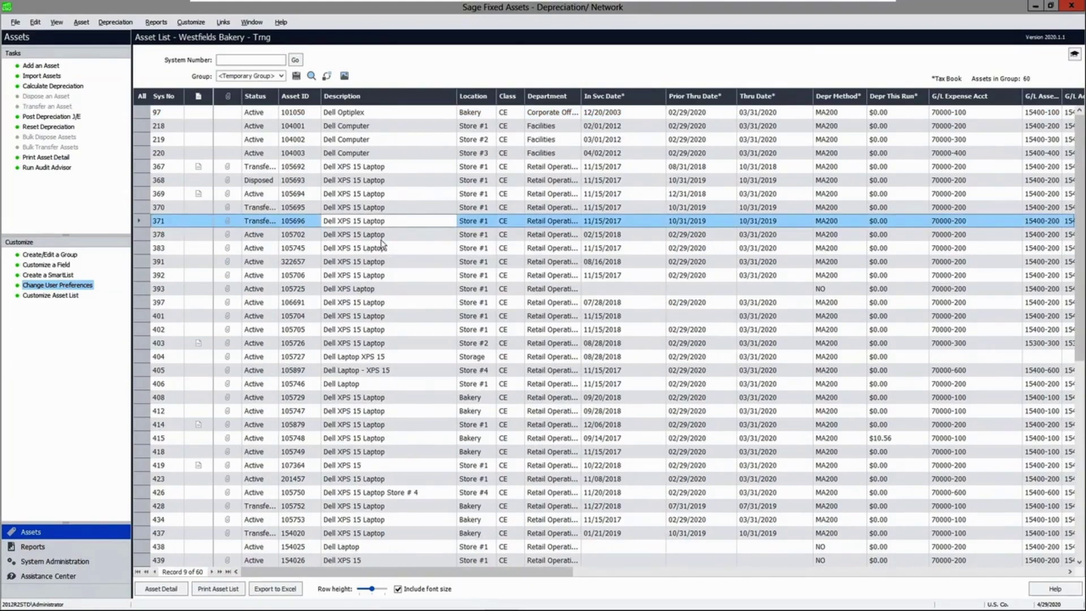
left_click(380, 238)
left_click(376, 375, "shift")
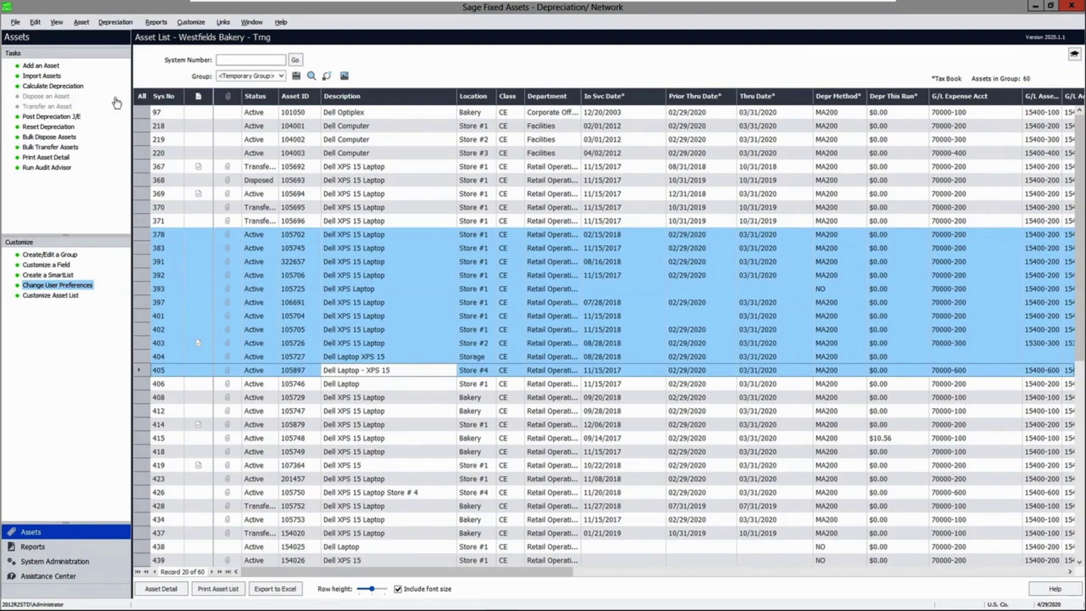
left_click(65, 139)
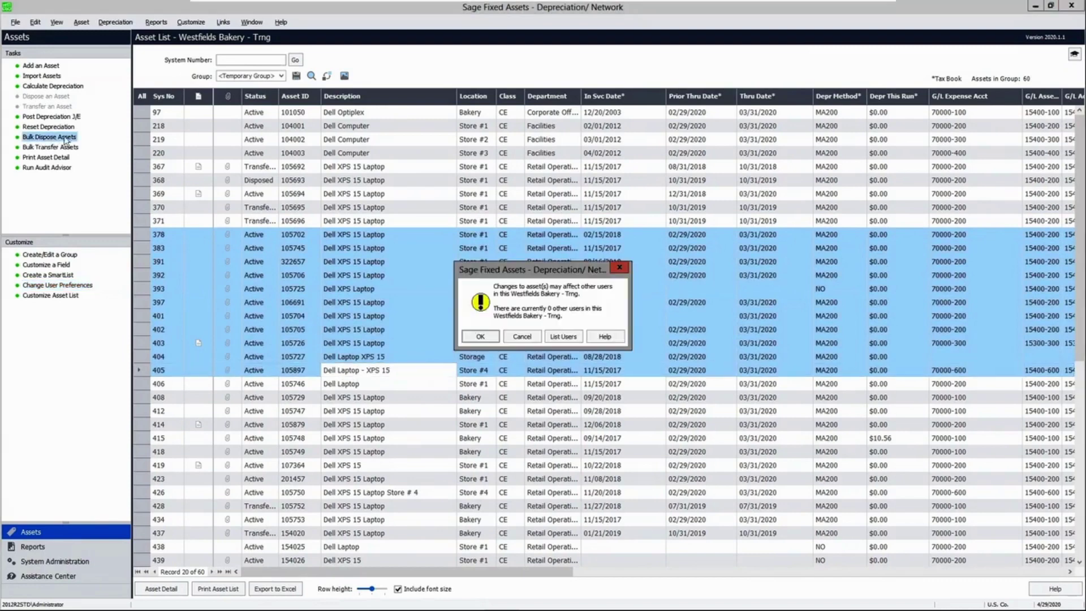
Set the bulk disposal date to 04/29/2020, method Sale, with $0.00 proceeds and expenses
left_click(480, 336)
left_click(624, 289)
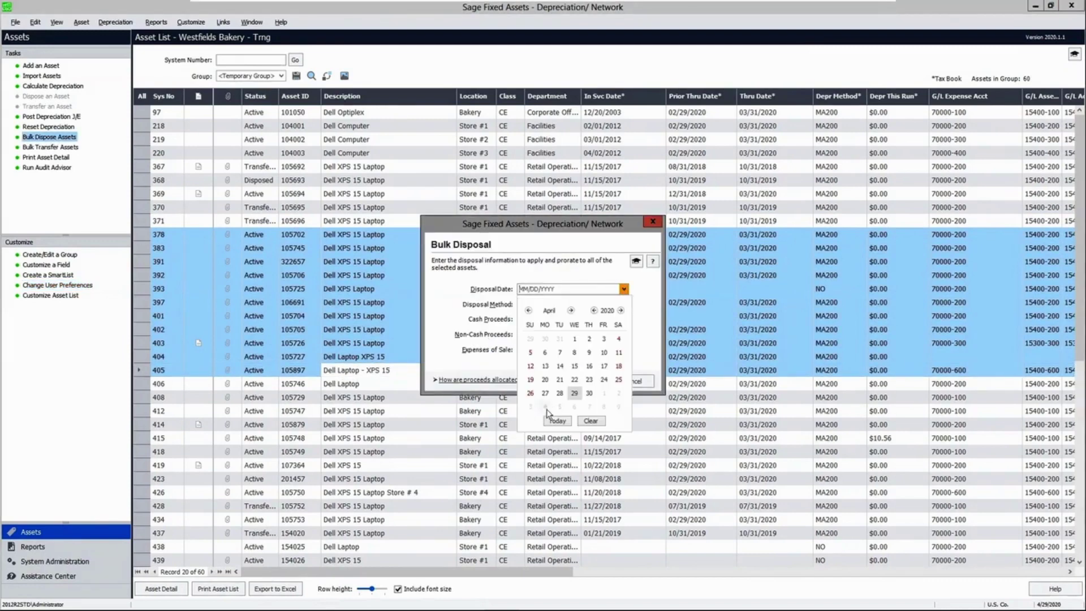
left_click(558, 421)
left_click(623, 304)
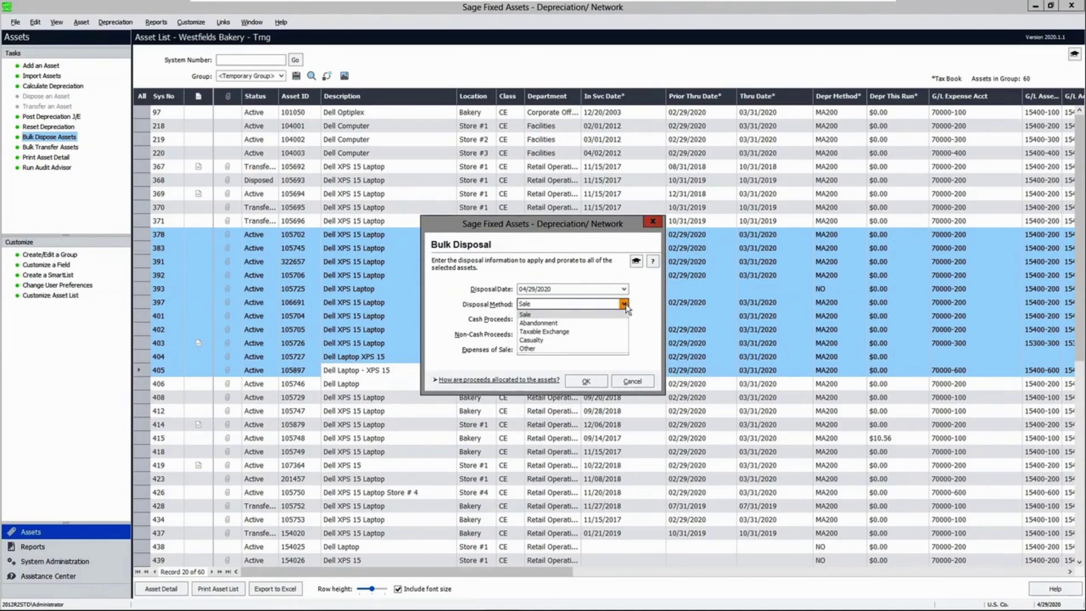
left_click(626, 306)
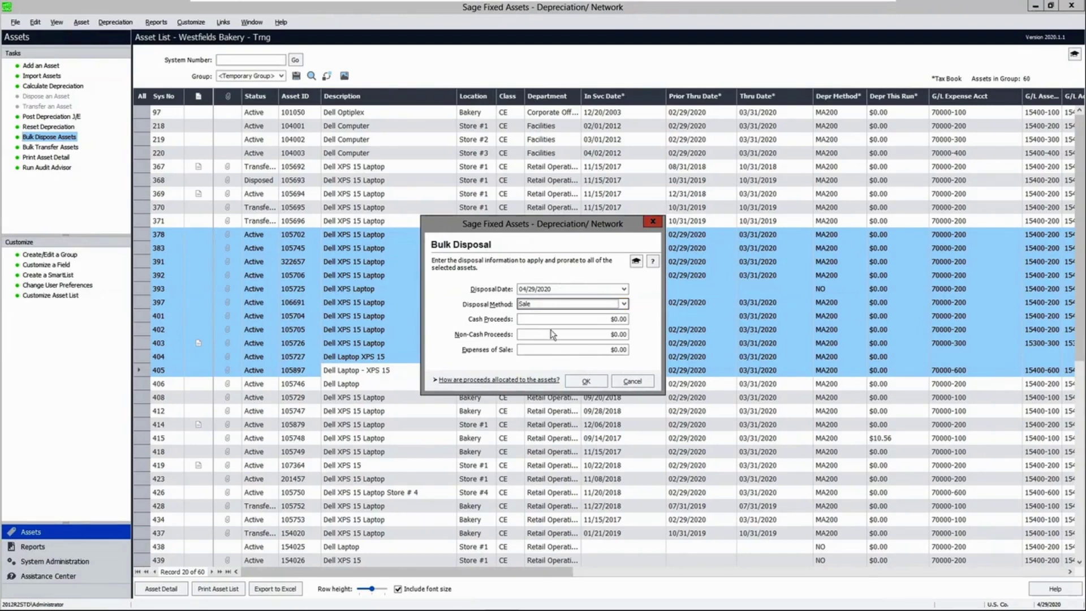
left_click(590, 319)
left_click(589, 334)
left_click(598, 350)
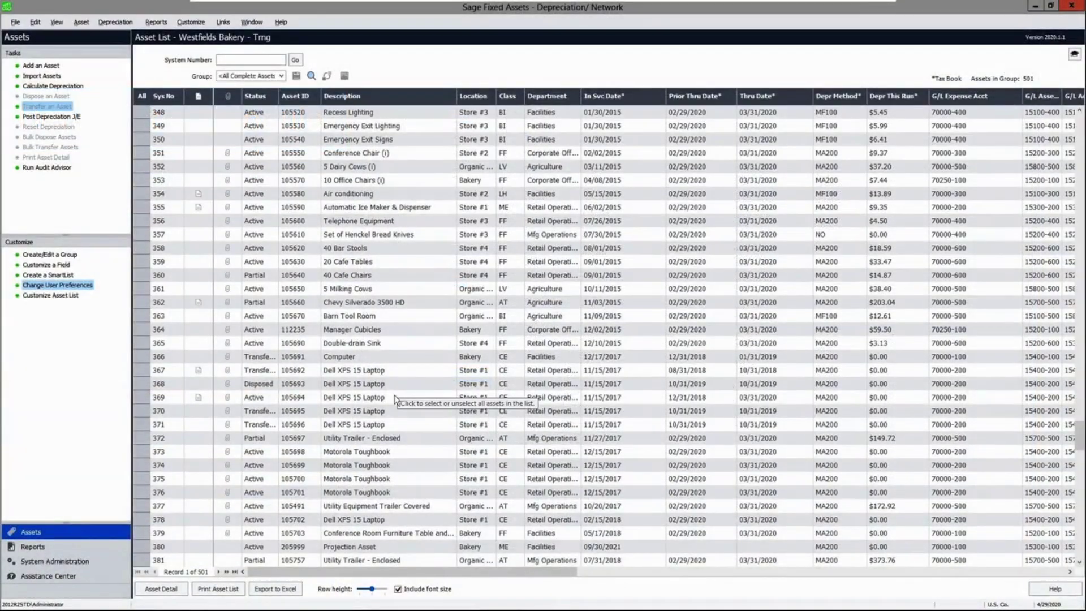
Set up a 04/29/2020 transfer of asset 369 to Store #4 with Edit General Info set to Yes
double_click(395, 397)
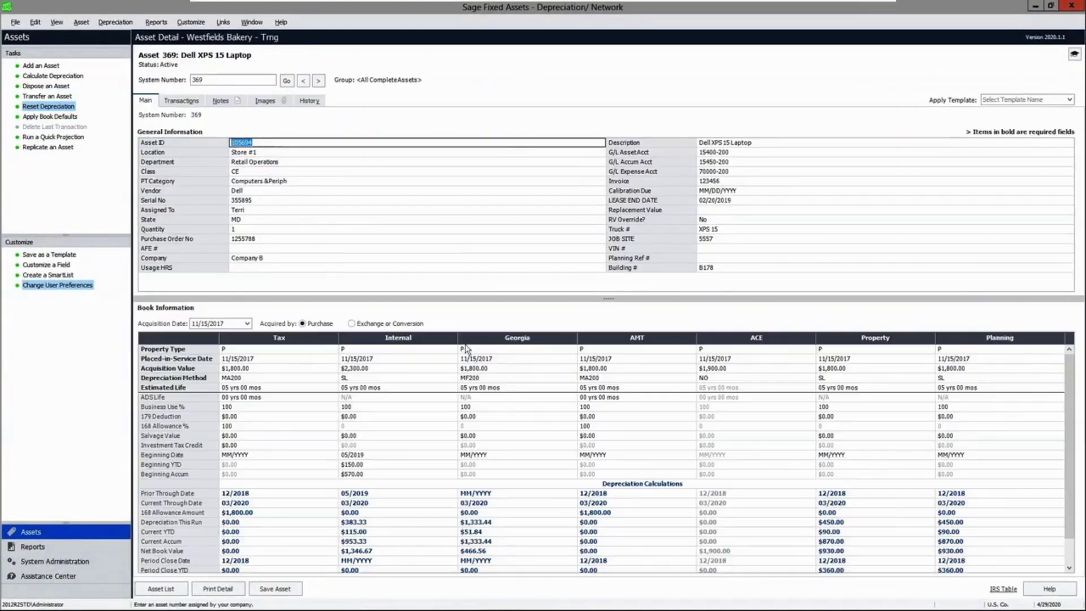
left_click(52, 99)
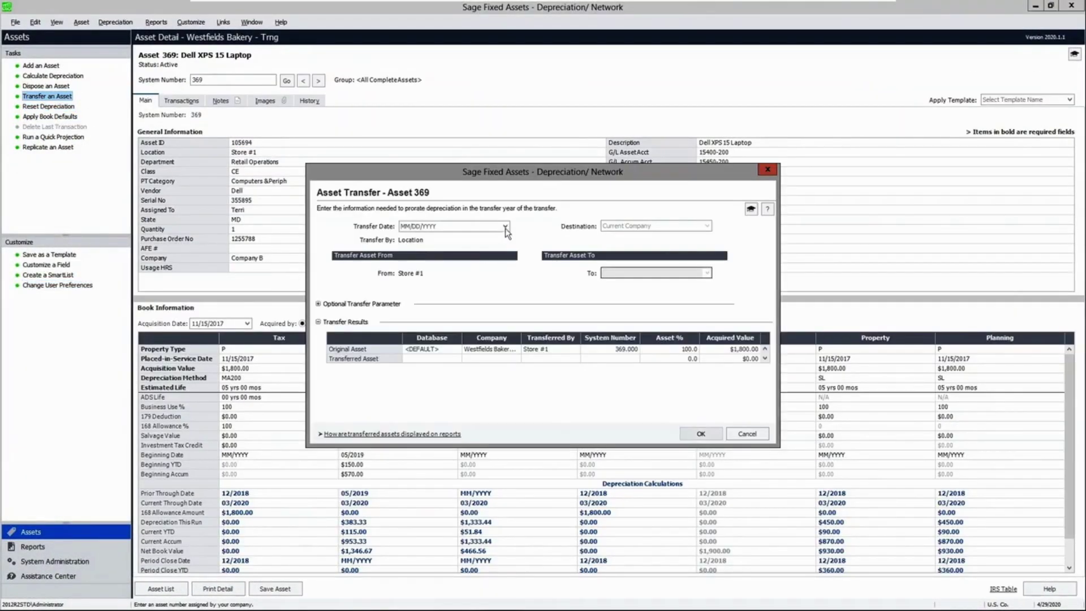
left_click(505, 227)
left_click(438, 359)
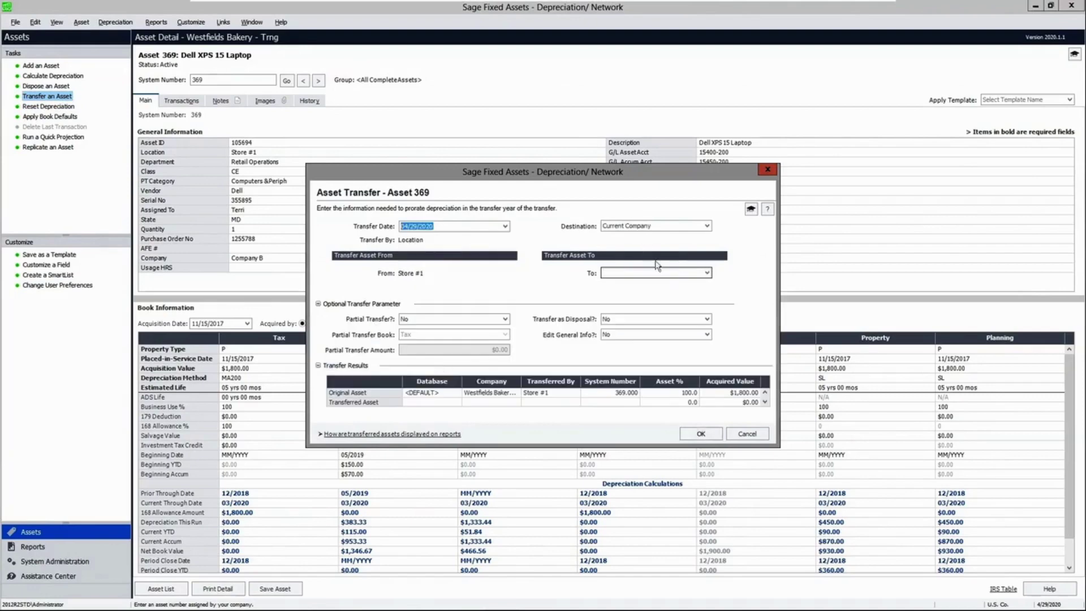
left_click(707, 274)
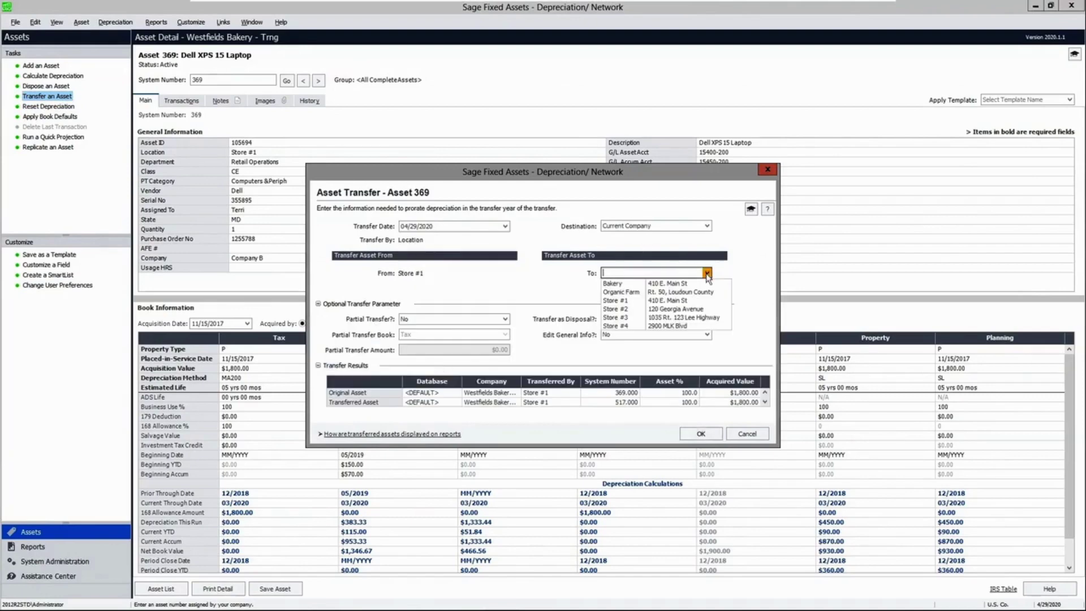
left_click(690, 327)
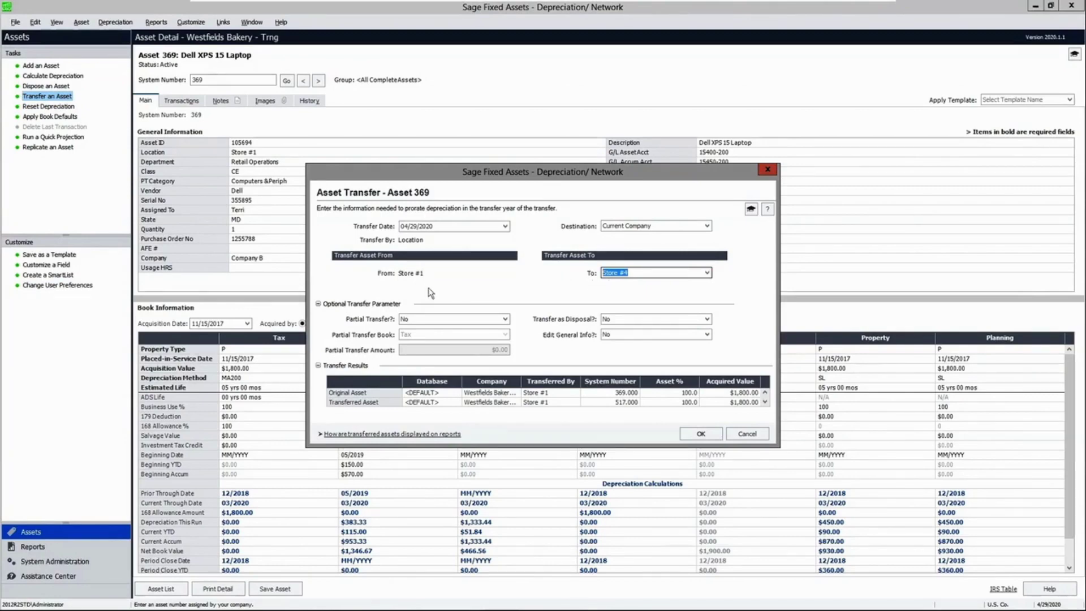
left_click(612, 275)
left_click(707, 334)
left_click(695, 350)
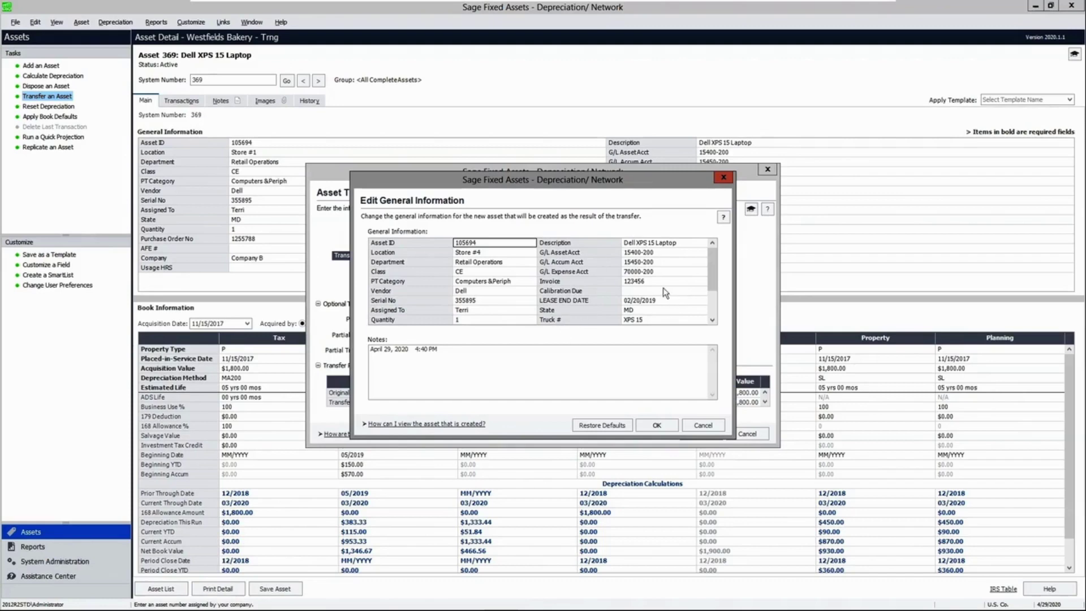
left_click(701, 426)
Redirect the transfer to Sample U.S. Company as a disposal, then cancel the transfer
left_click(707, 225)
left_click(674, 241)
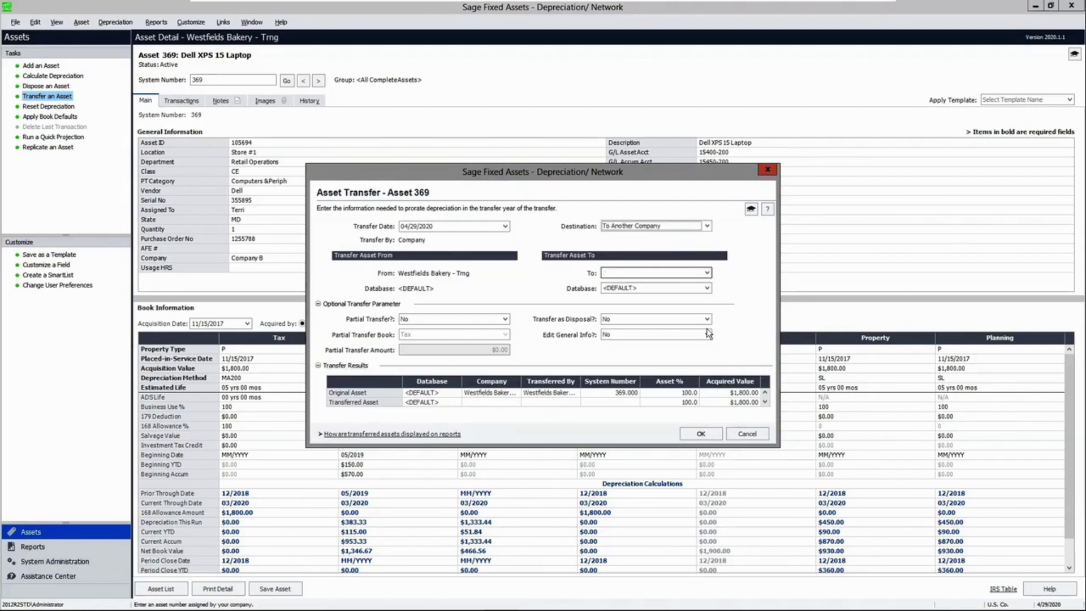
left_click(708, 273)
left_click(667, 334)
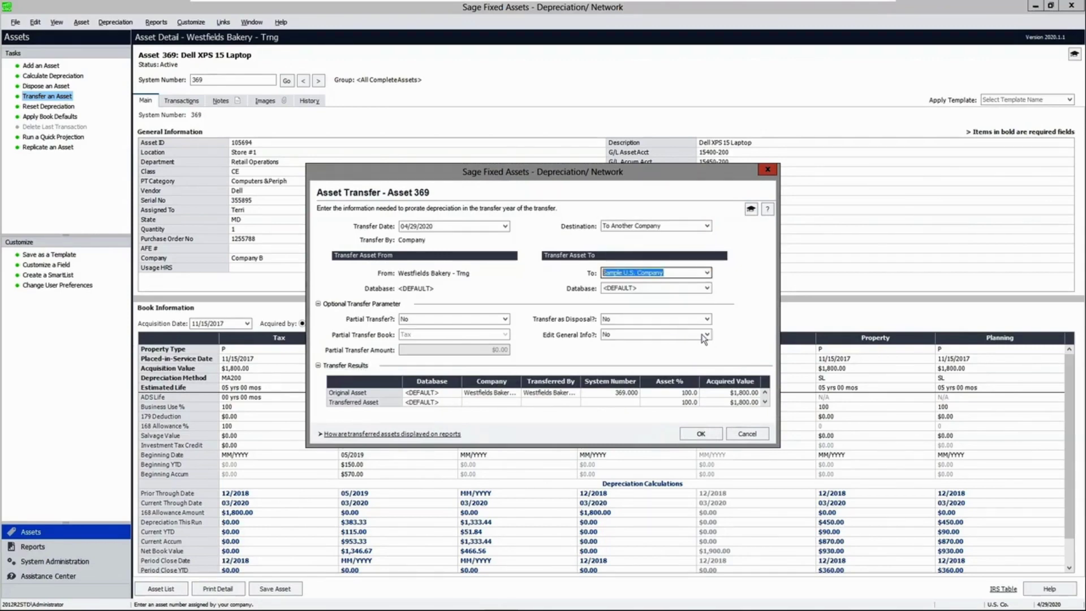
left_click(708, 319)
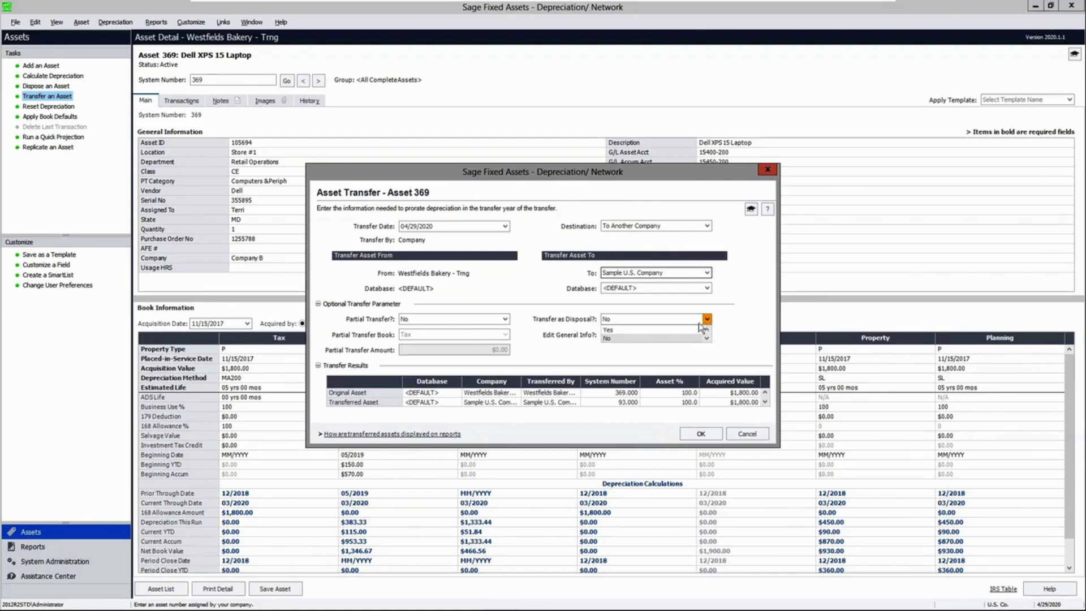
left_click(666, 329)
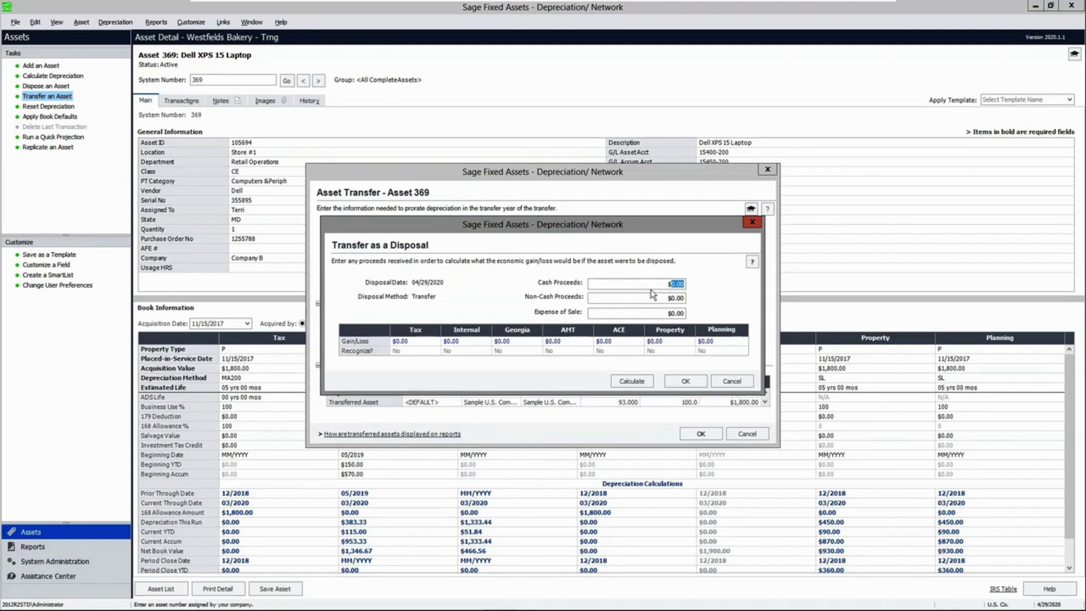
left_click(741, 380)
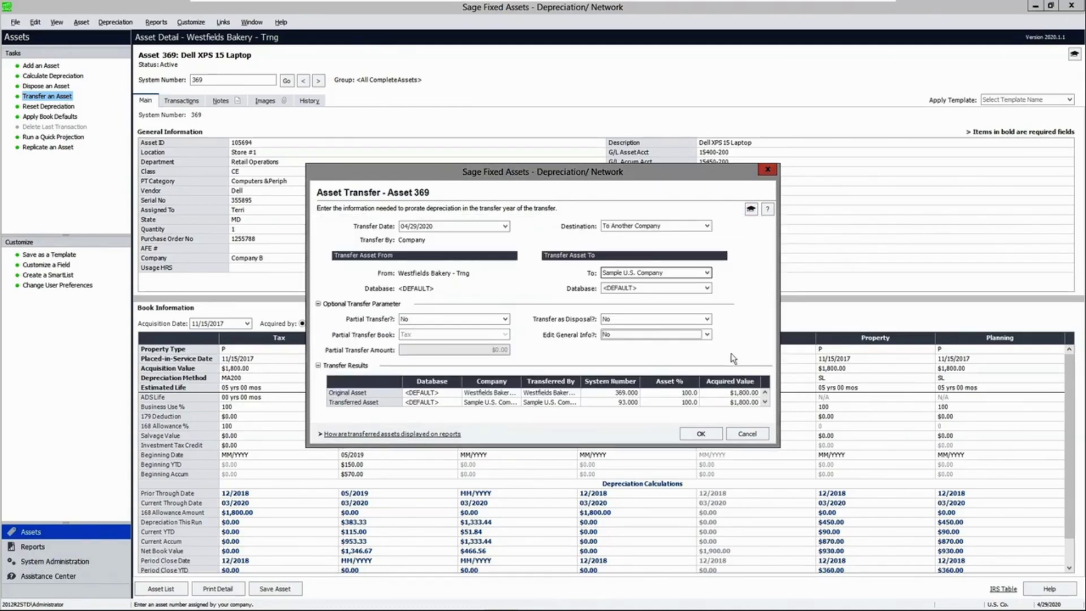
left_click(748, 434)
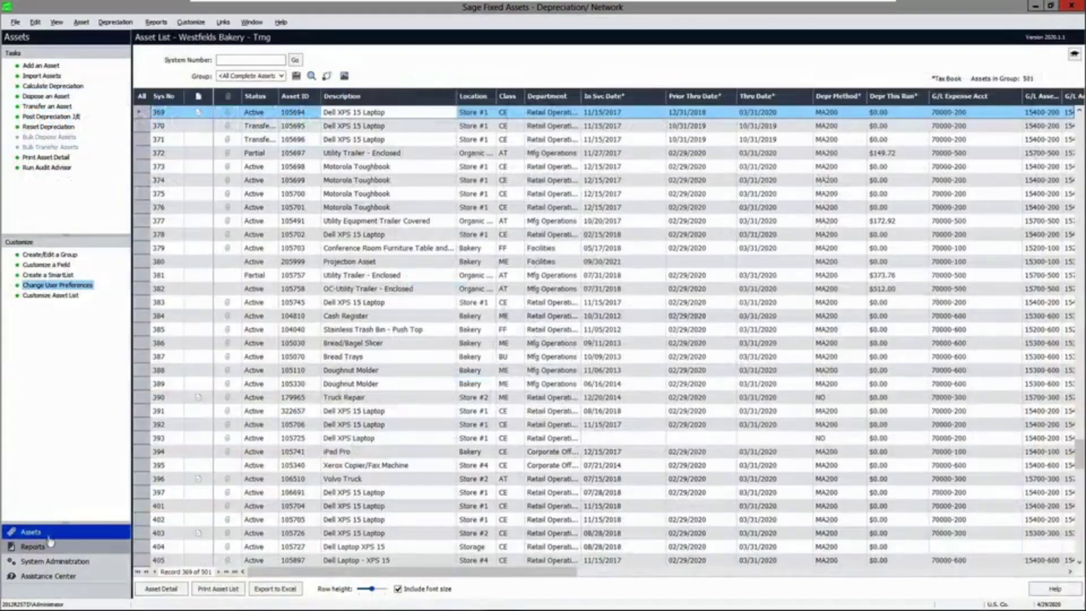
Show the full report list and select Form 4562 - Depreciation and Amortization
left_click(50, 543)
left_click(154, 79)
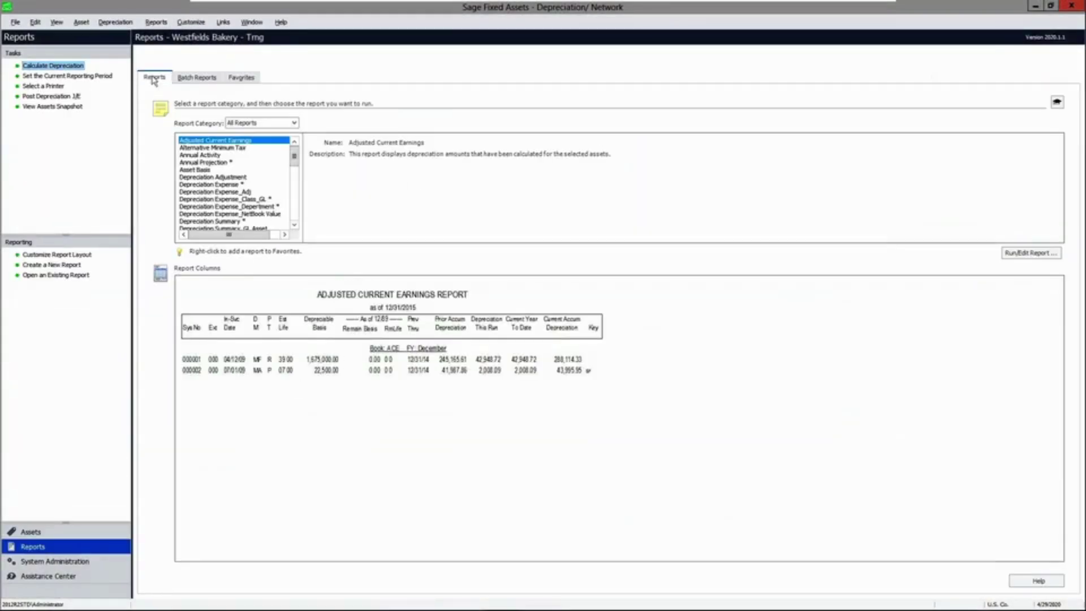
left_click_drag(294, 158, 294, 185)
left_click(212, 185)
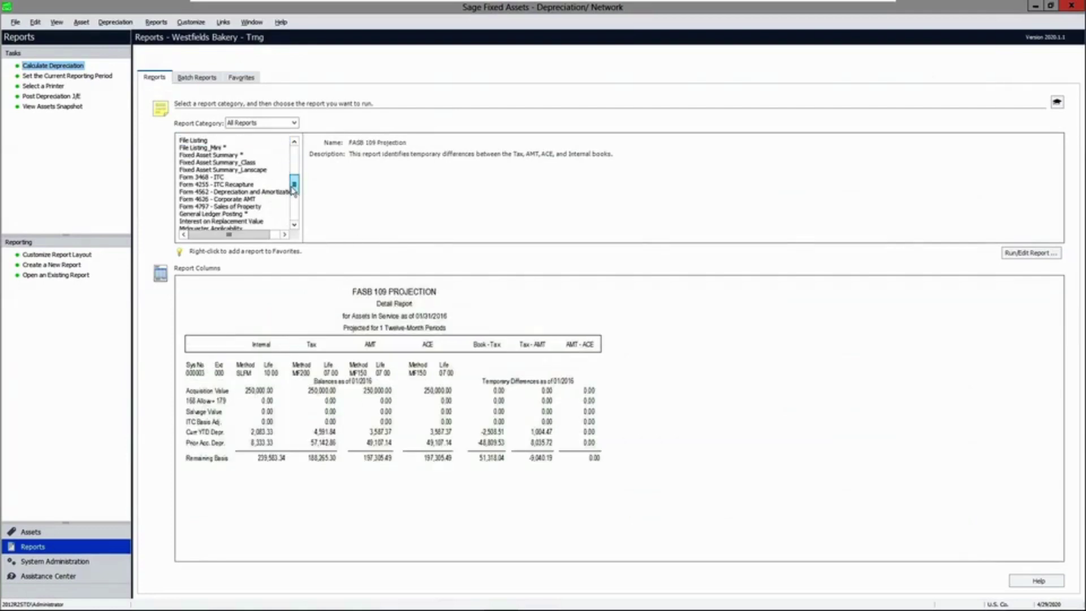
left_click(238, 192)
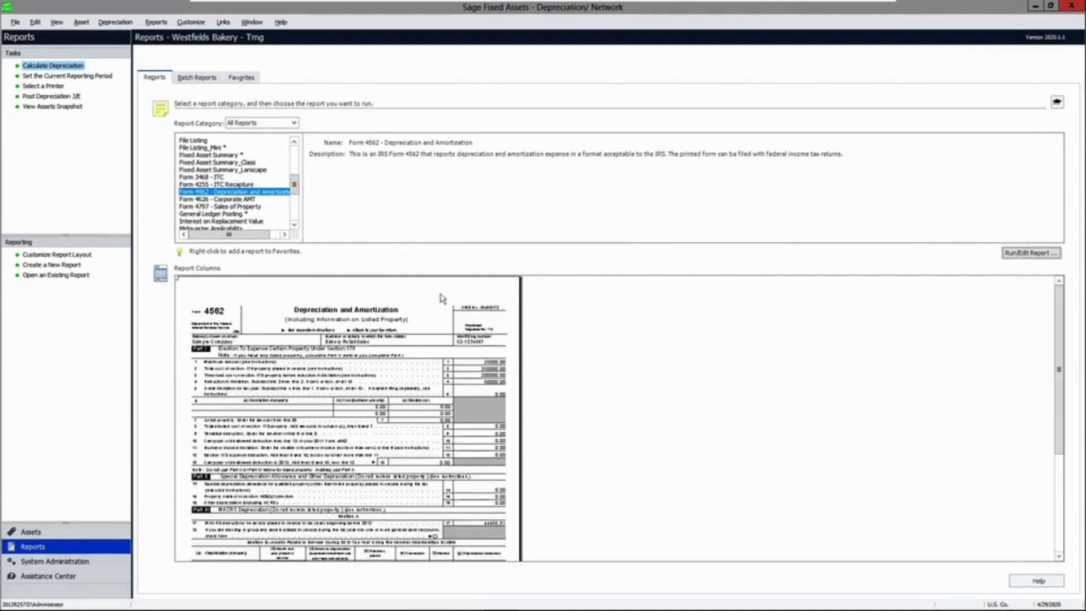
Run Form 4562 for <All Complete Assets>, scroll through the preview, and close it
double_click(445, 299)
left_click(395, 280)
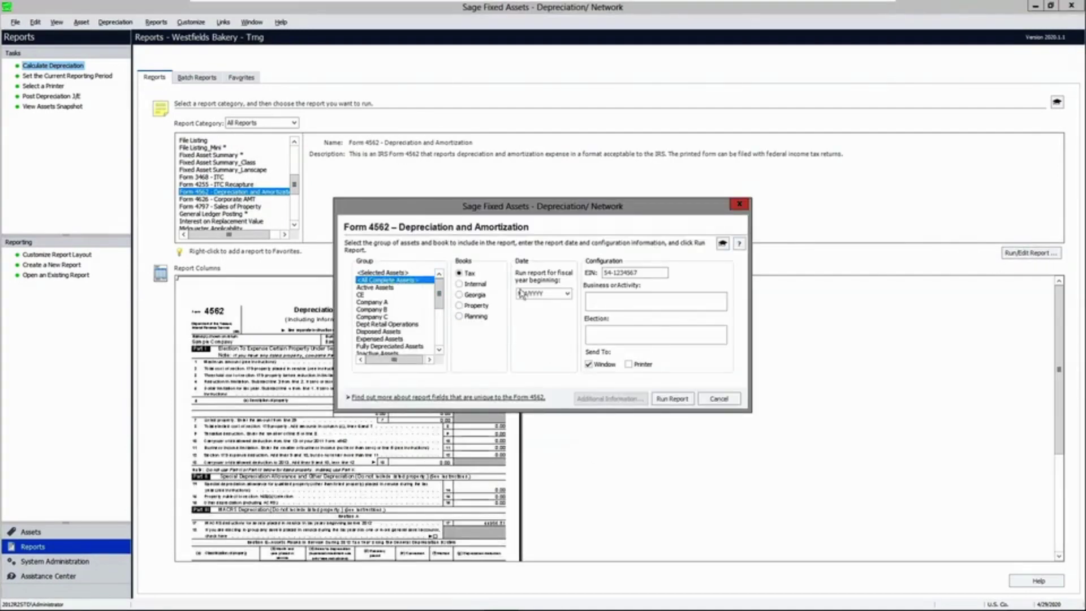
left_click(673, 399)
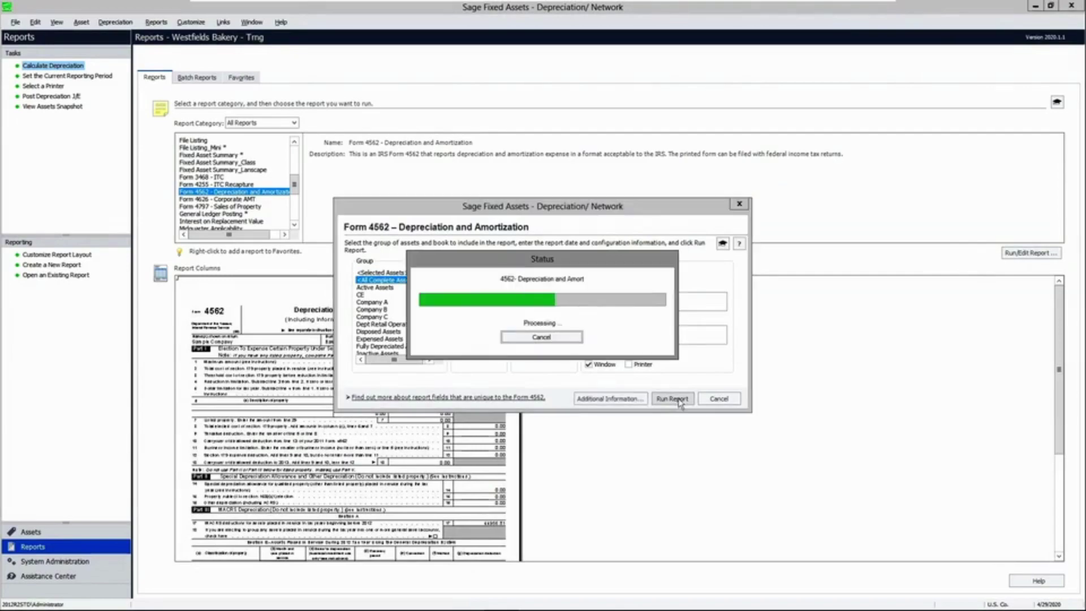
scroll(908, 405, "down", 5)
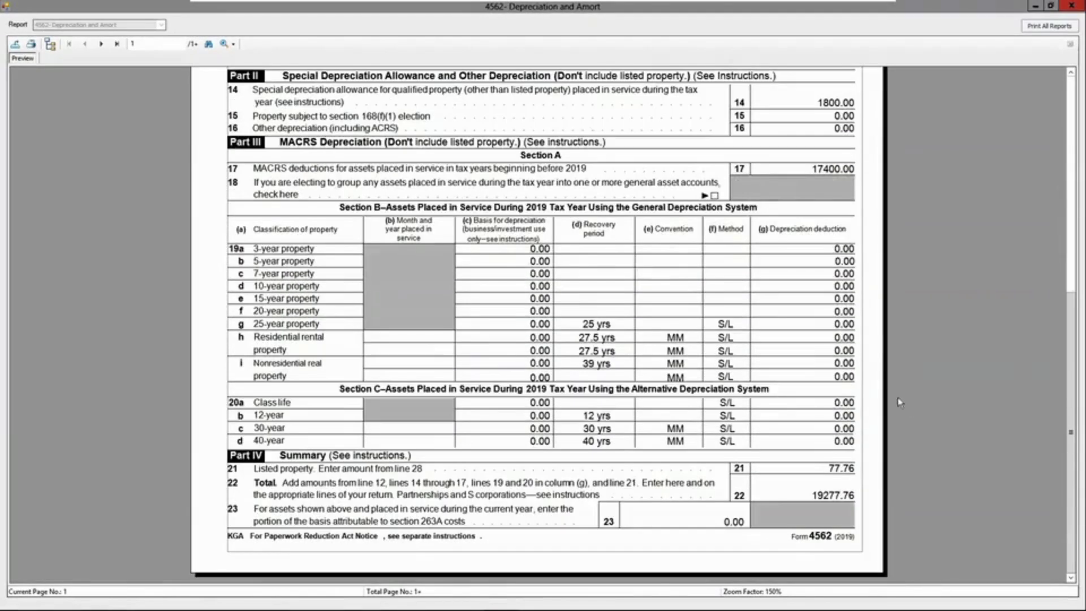
scroll(1060, 404, "down", 3)
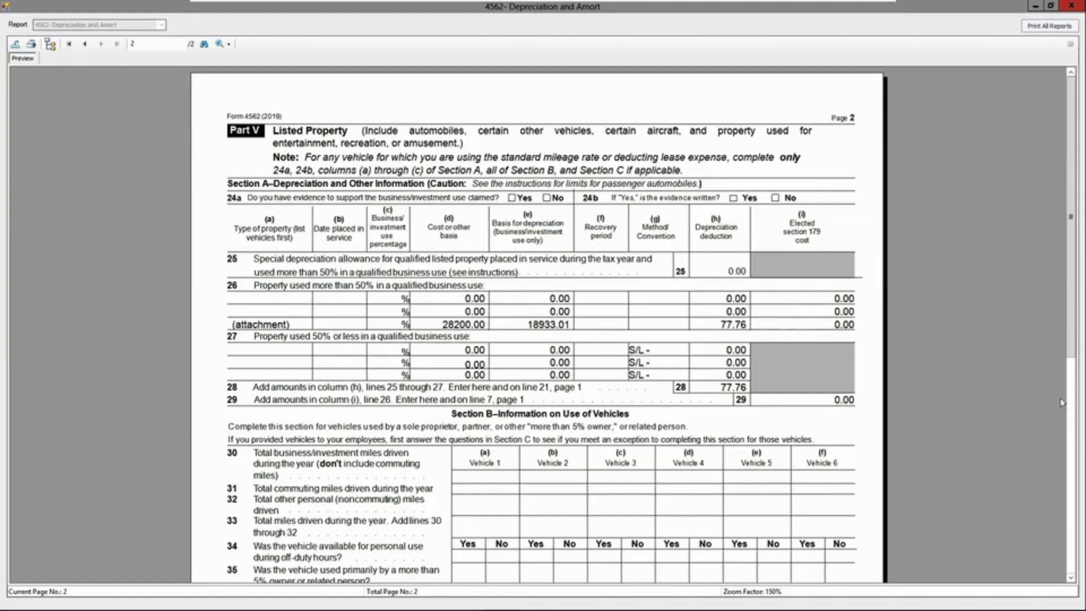
scroll(985, 390, "down", 6)
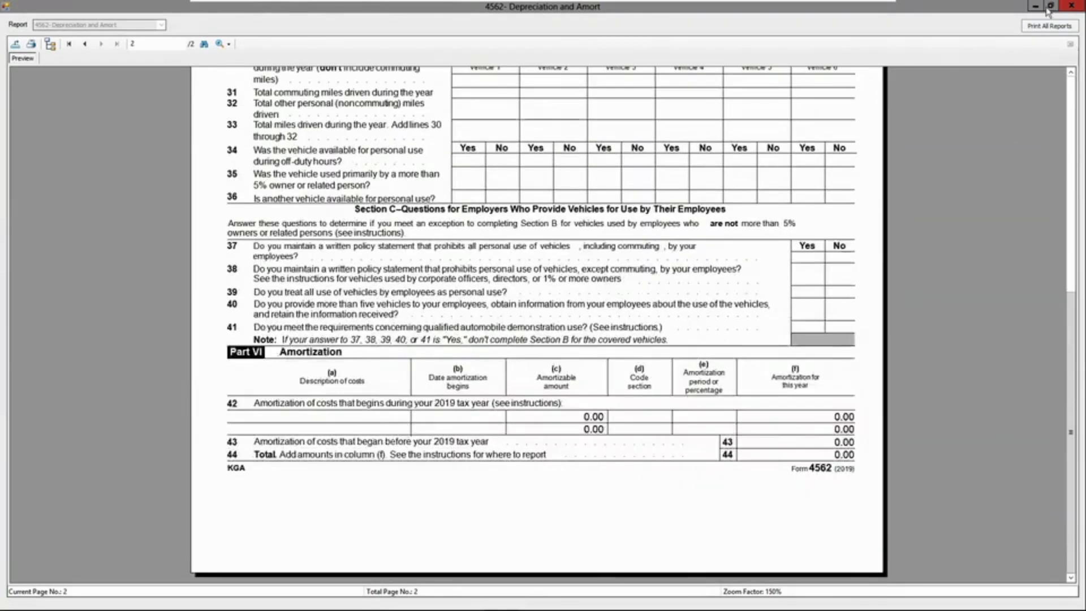
left_click(1071, 6)
left_click(204, 215)
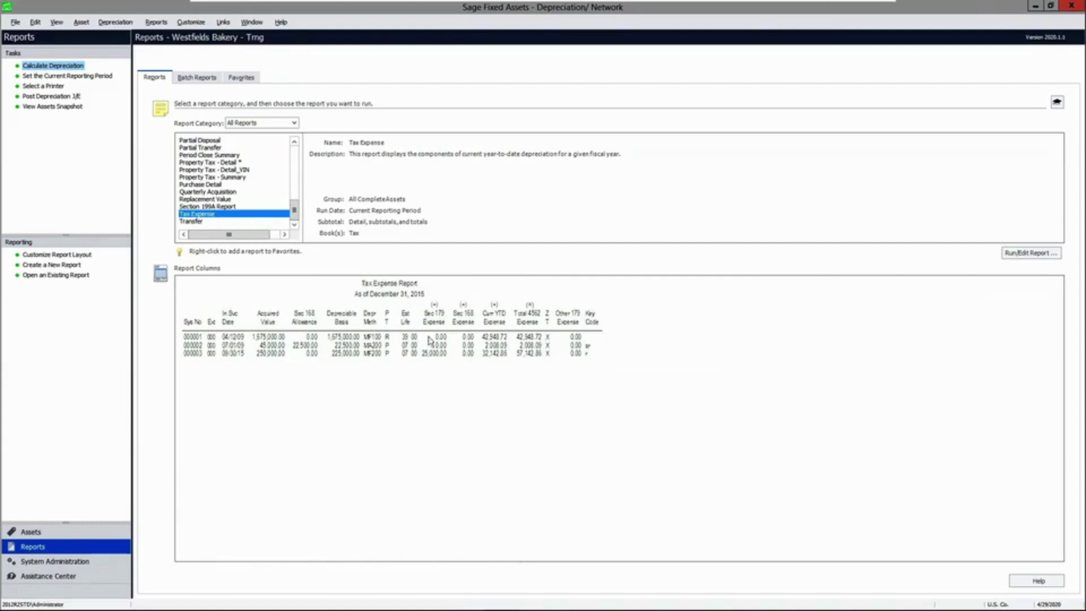
Run the Form 4797 Sales of Property worksheet for <All Complete Assets> from 01/2020
left_click_drag(294, 202, 294, 189)
left_click(213, 184)
left_click(1022, 253)
left_click(389, 288)
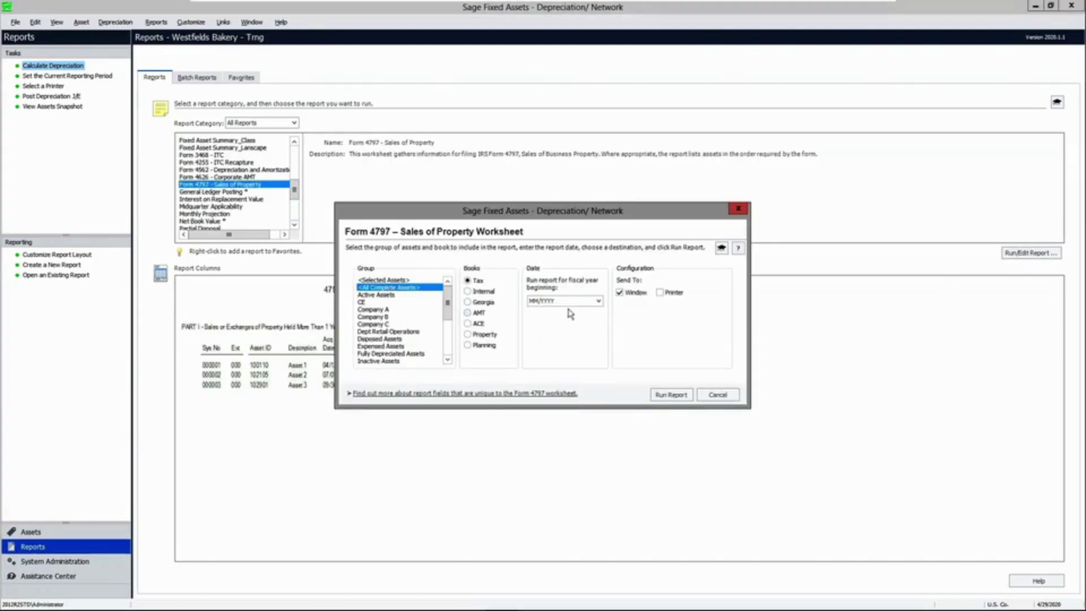
left_click(545, 301)
type("01")
left_click(671, 395)
Review both pages of the Form 4797 preview and close it
scroll(748, 375, "down", 3)
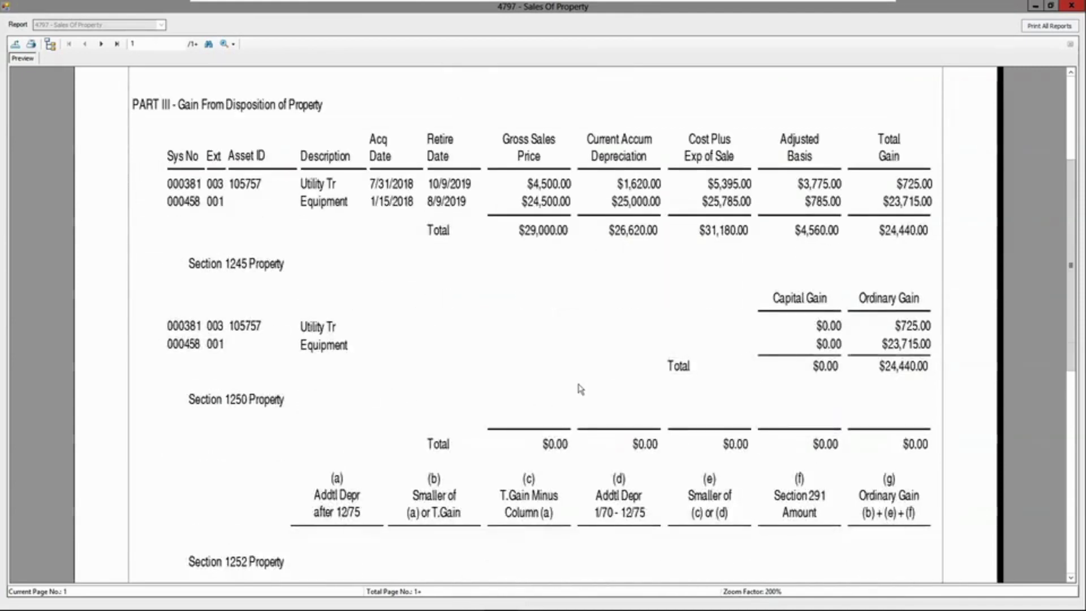
scroll(581, 389, "down", 7)
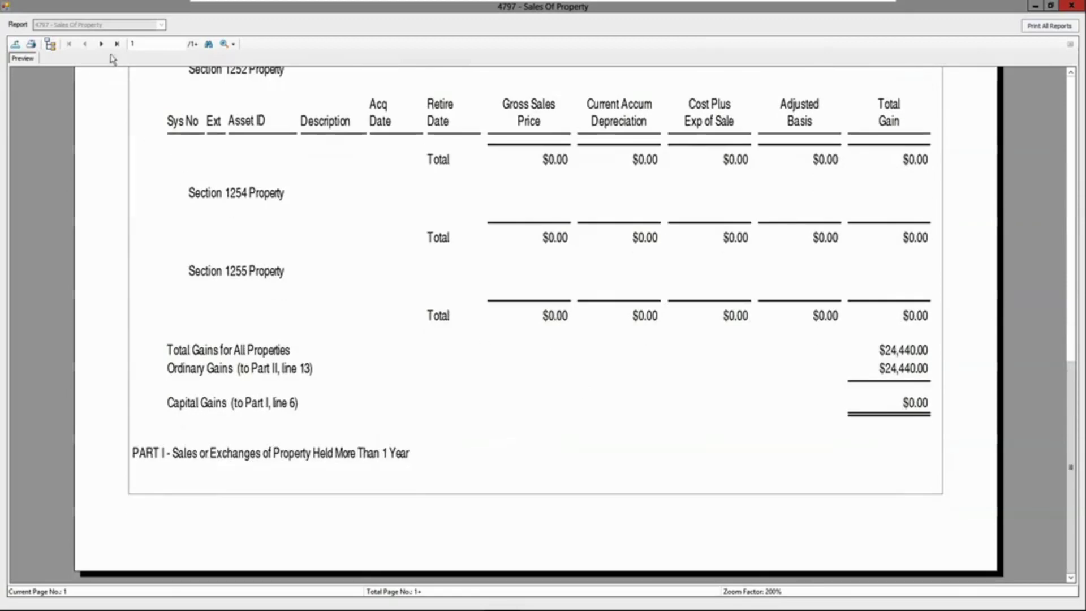
left_click(101, 43)
scroll(707, 407, "down", 2)
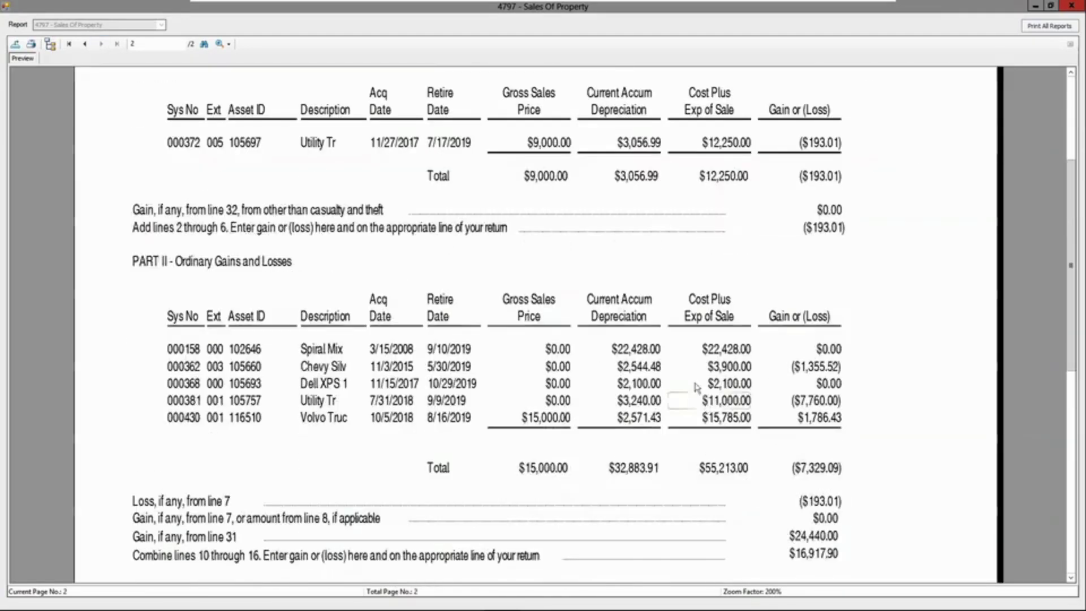
left_click(1071, 5)
left_click_drag(296, 197, 297, 165)
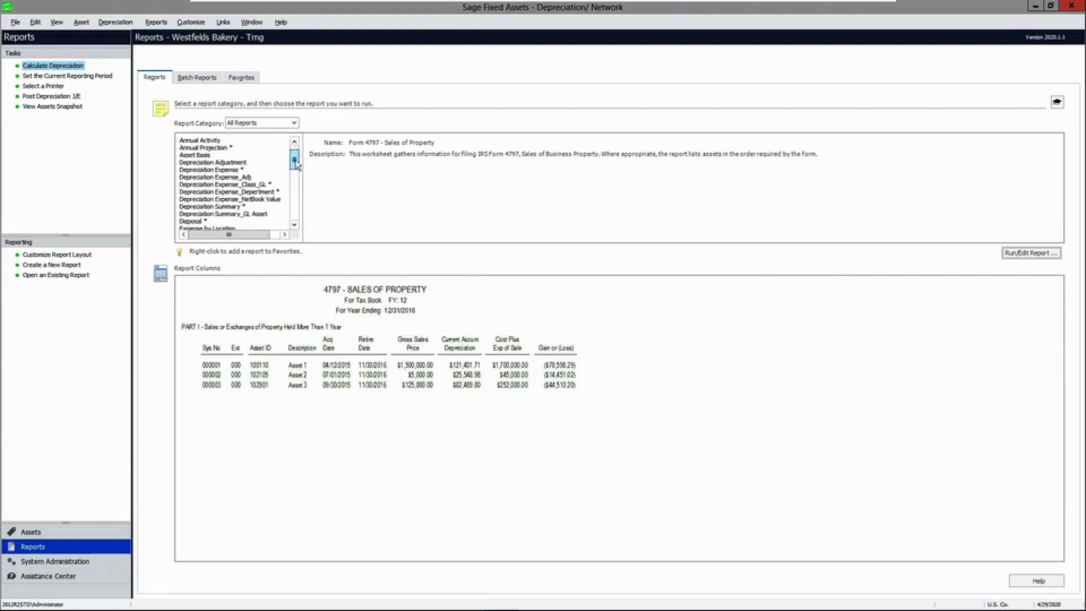
Open the Depreciation Expense report definition and review its format, sort order and column customization options
left_click(235, 169)
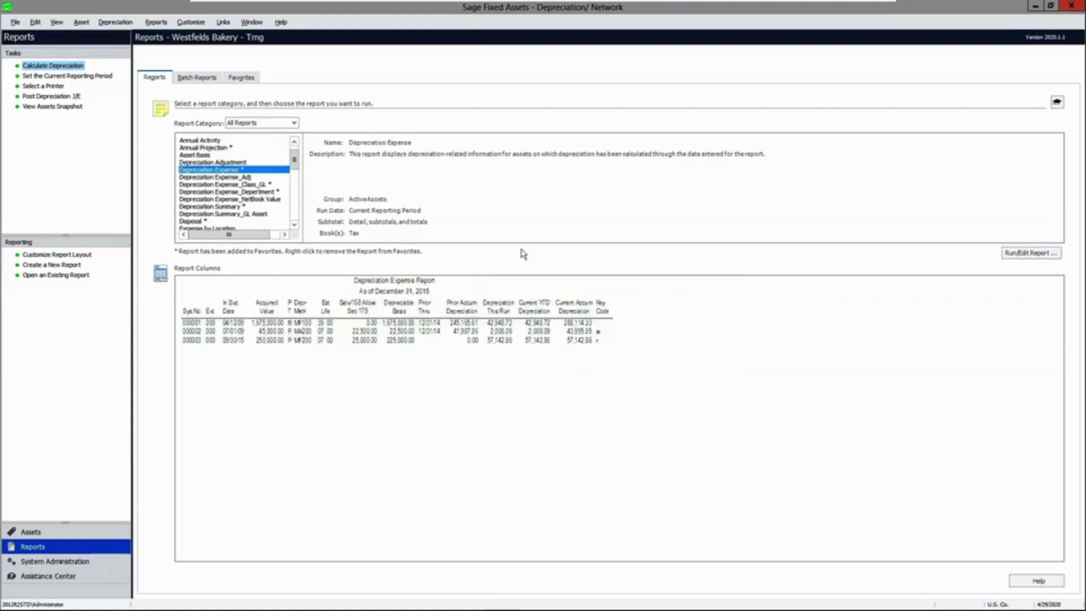
left_click(1041, 254)
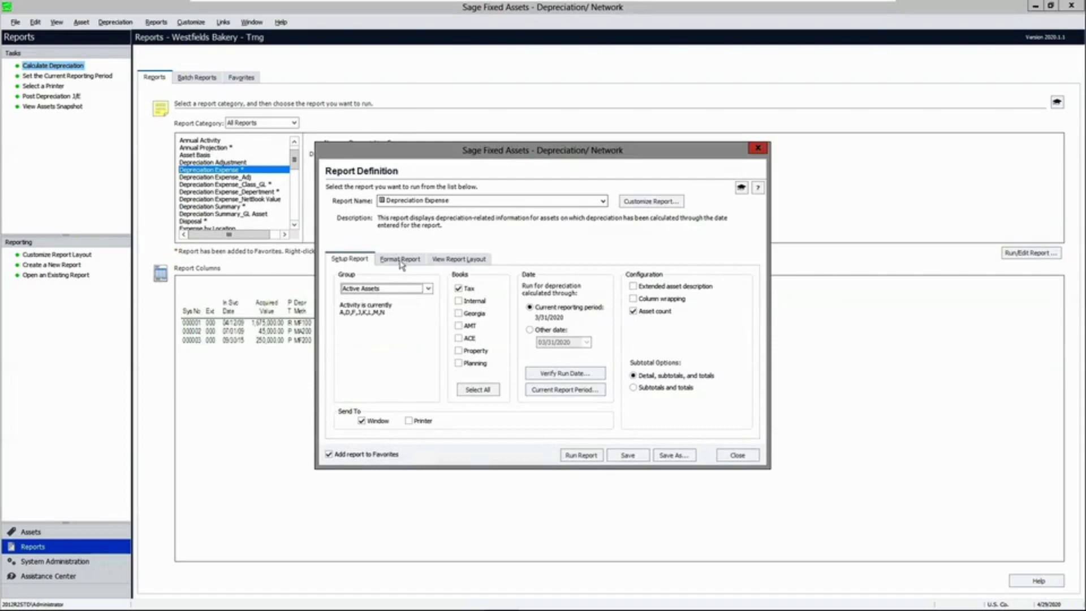
left_click(403, 262)
left_click(452, 306)
left_click(553, 336)
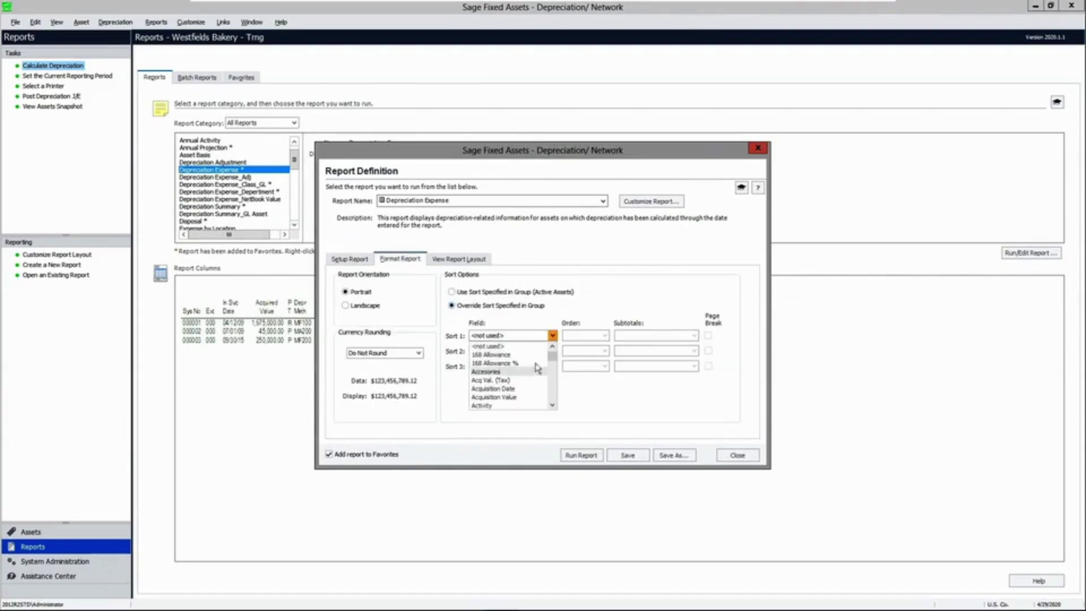
left_click(451, 291)
left_click(349, 259)
left_click(652, 203)
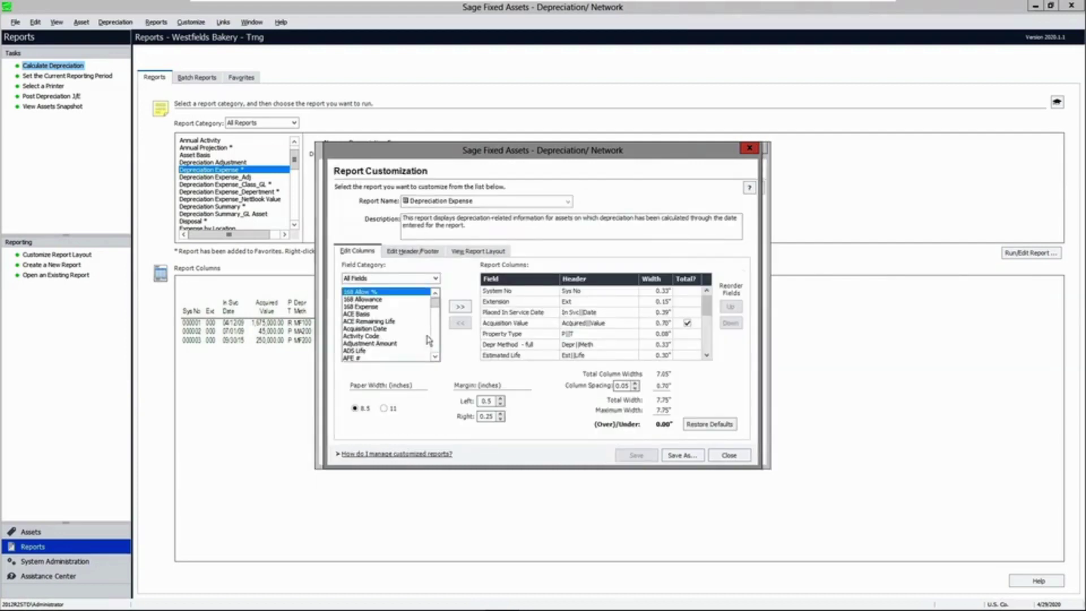
left_click(746, 458)
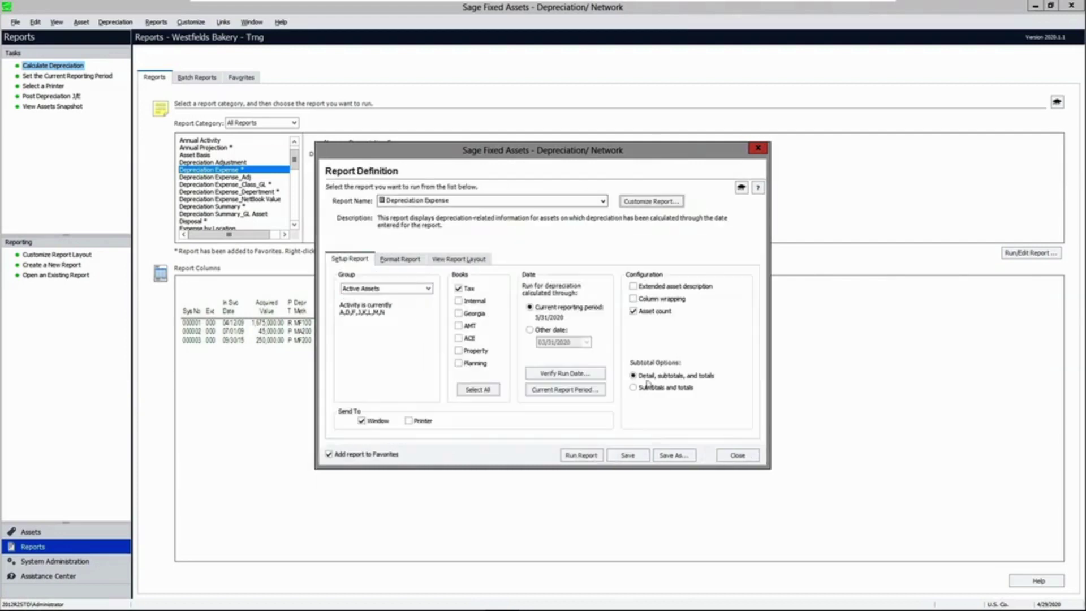
Switch to the Depreciation Expense_NetBookValue report and review its column editor and header/footer settings
left_click(605, 200)
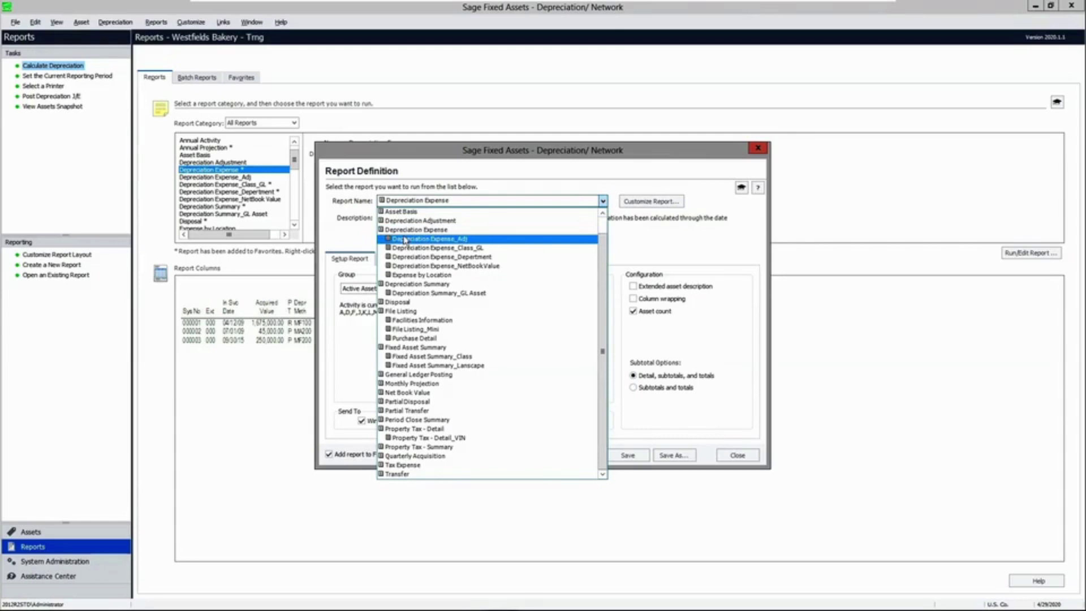
left_click(430, 266)
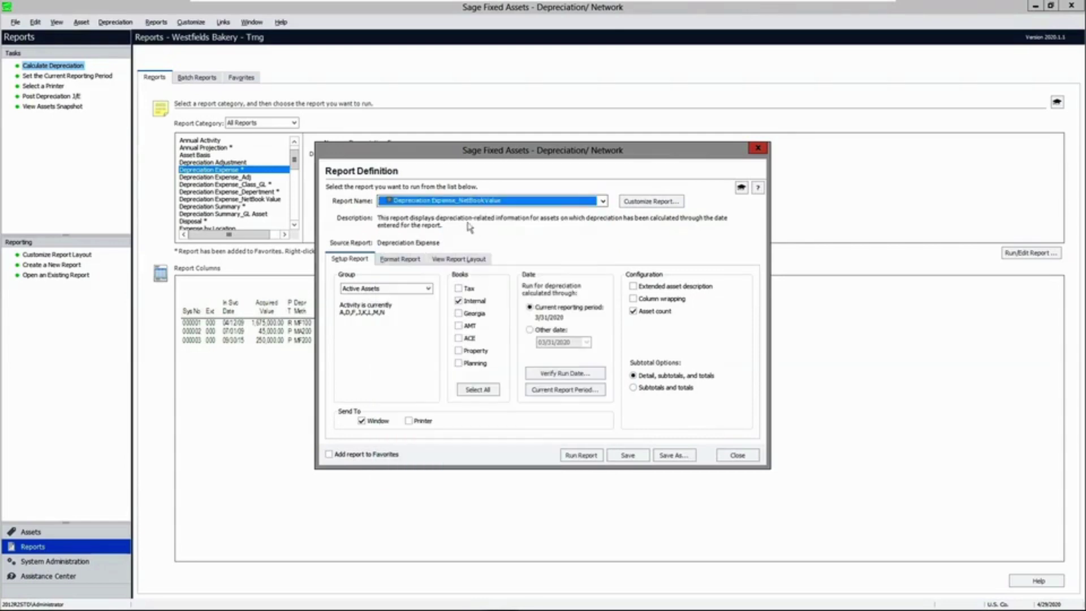
left_click(651, 201)
left_click_drag(711, 308, 709, 341)
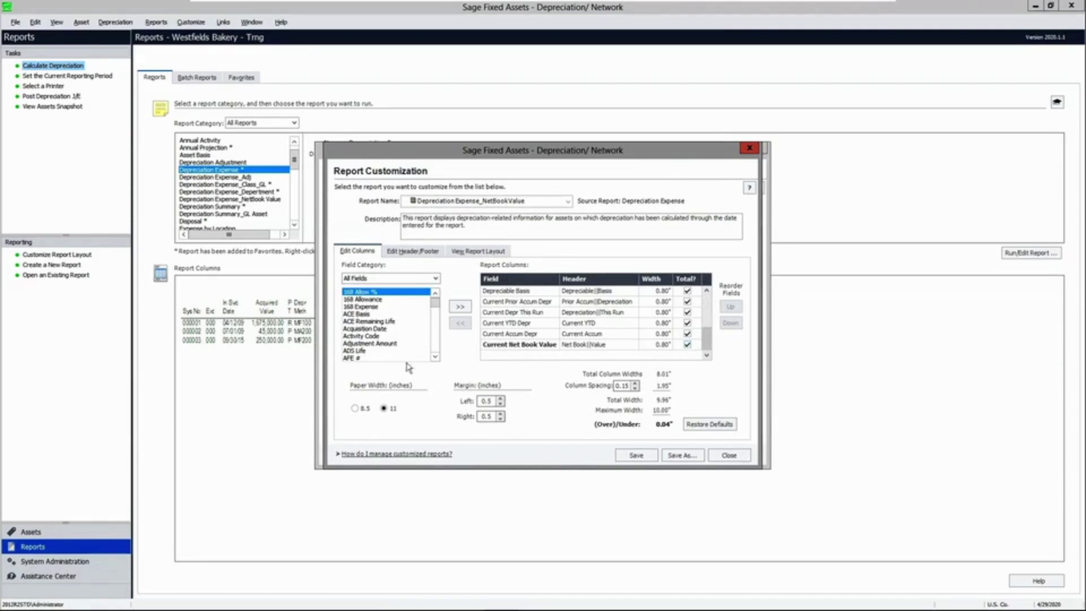
left_click(417, 254)
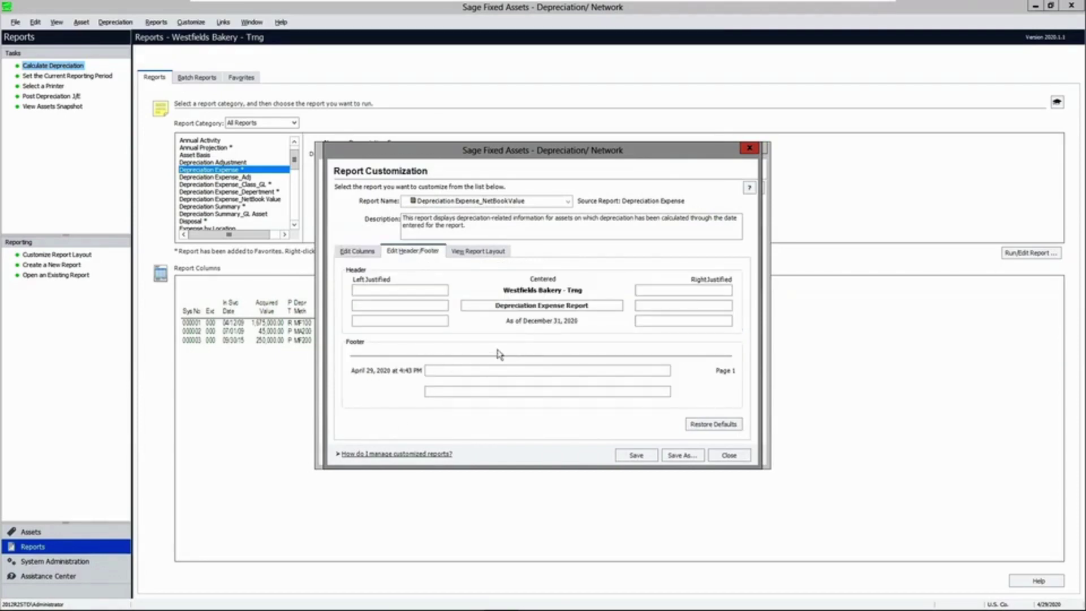
left_click(358, 252)
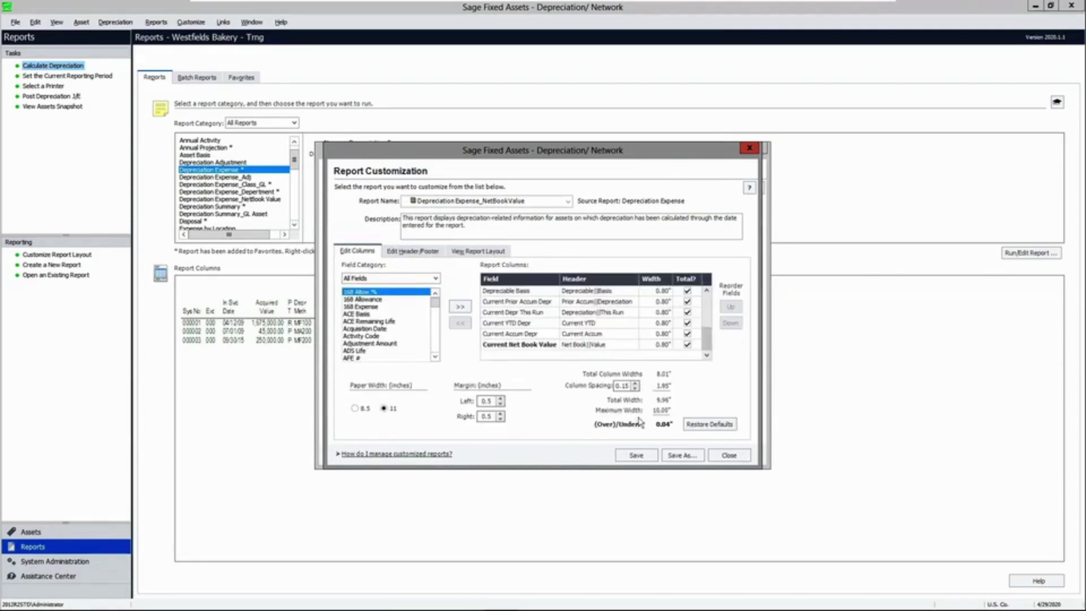
left_click(730, 456)
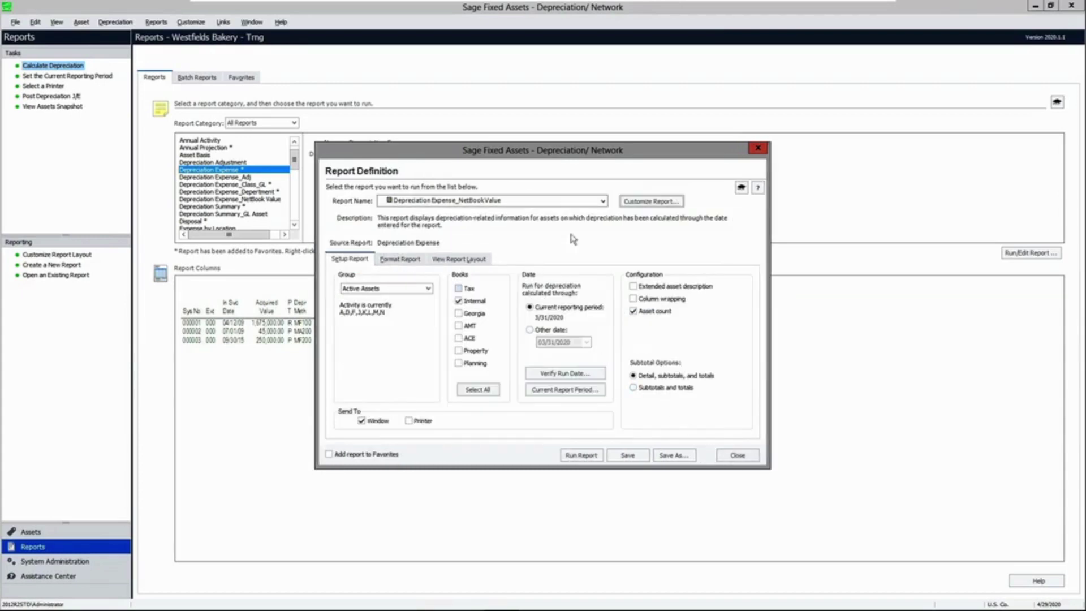
Reselect Depreciation Expense and run it for the Tax book as of March 31, 2020
left_click(603, 202)
scroll(605, 226, "up", 3)
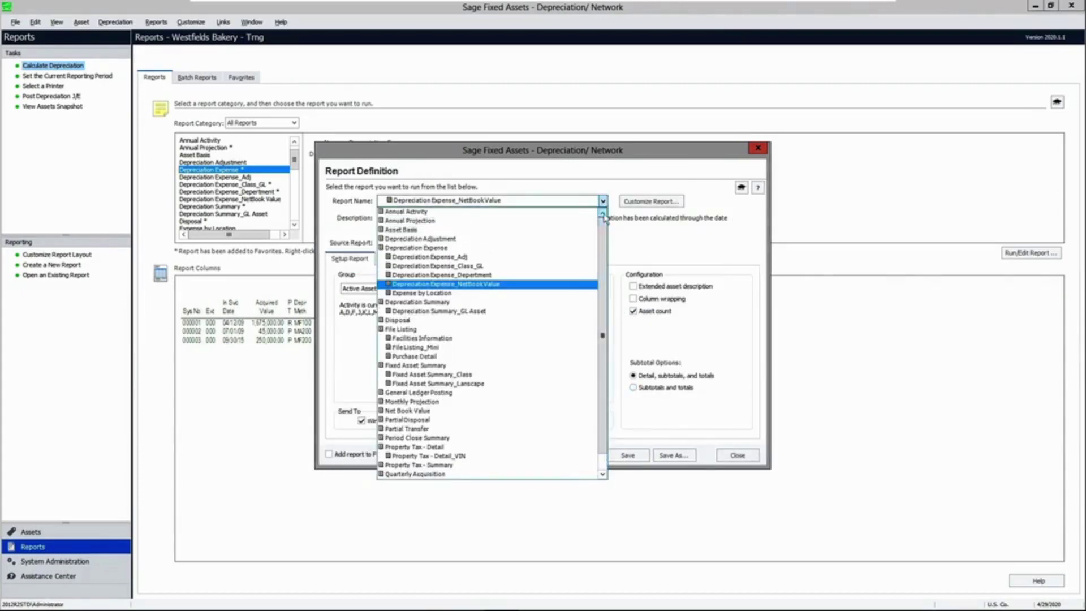
left_click(465, 247)
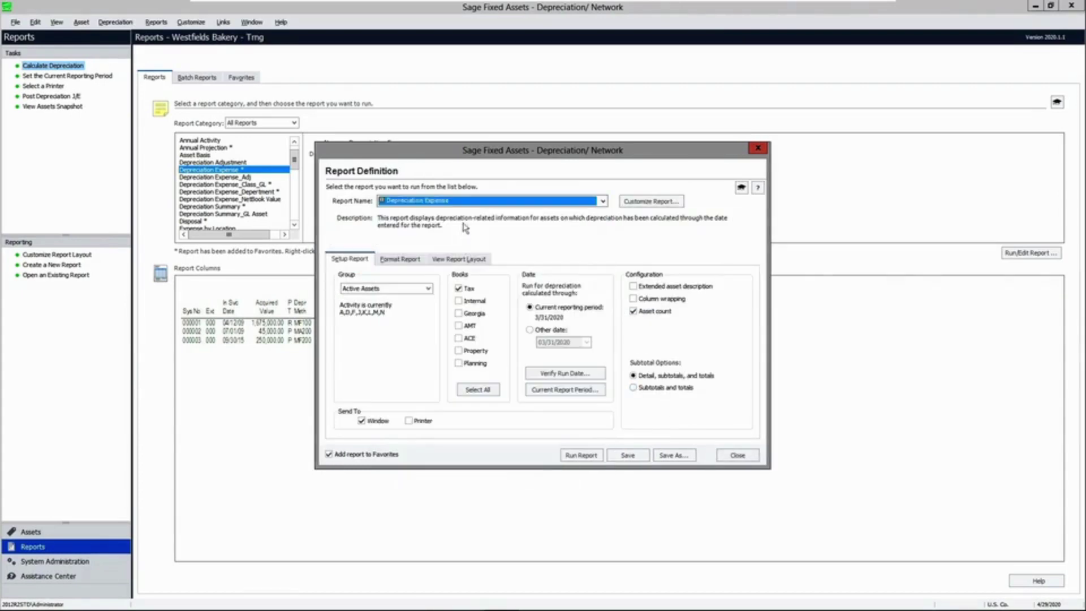
left_click(581, 455)
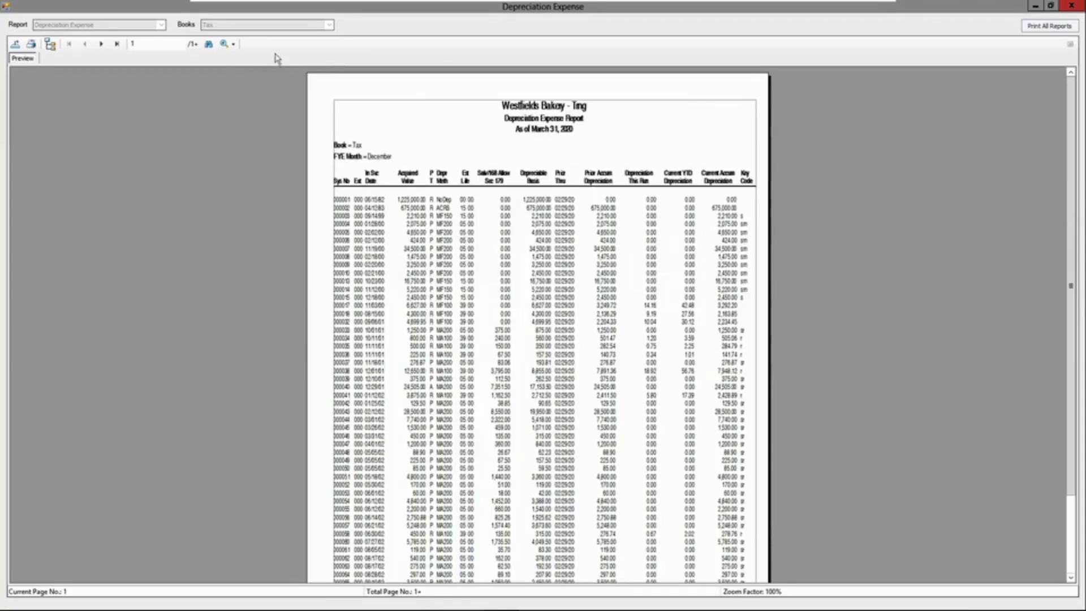
left_click(227, 44)
View the preview at 200%, check the last-page grand totals of 430 assets, then close it
left_click(257, 107)
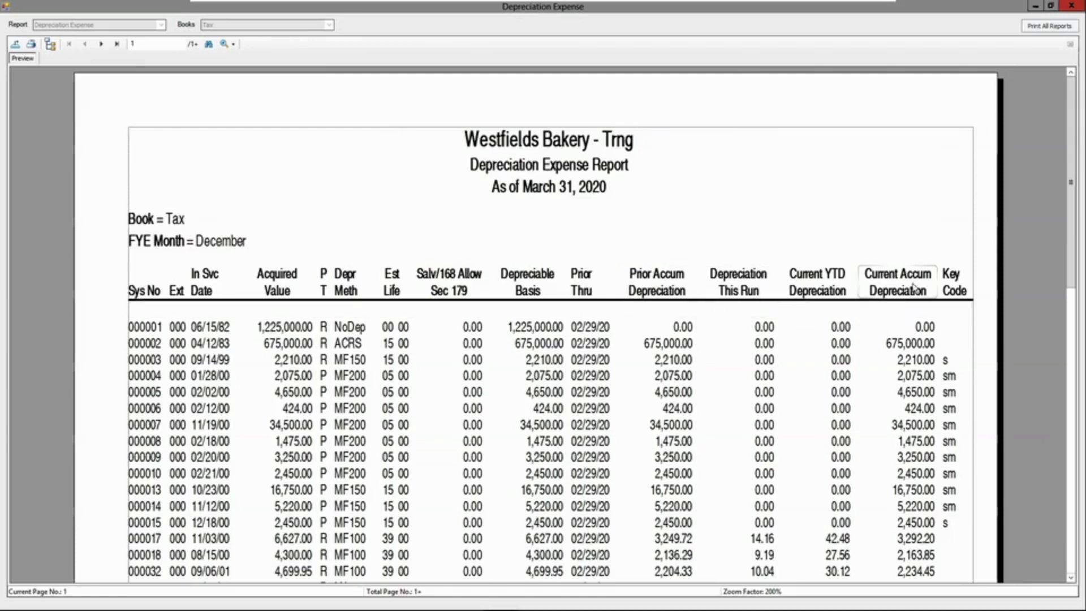
left_click(117, 43)
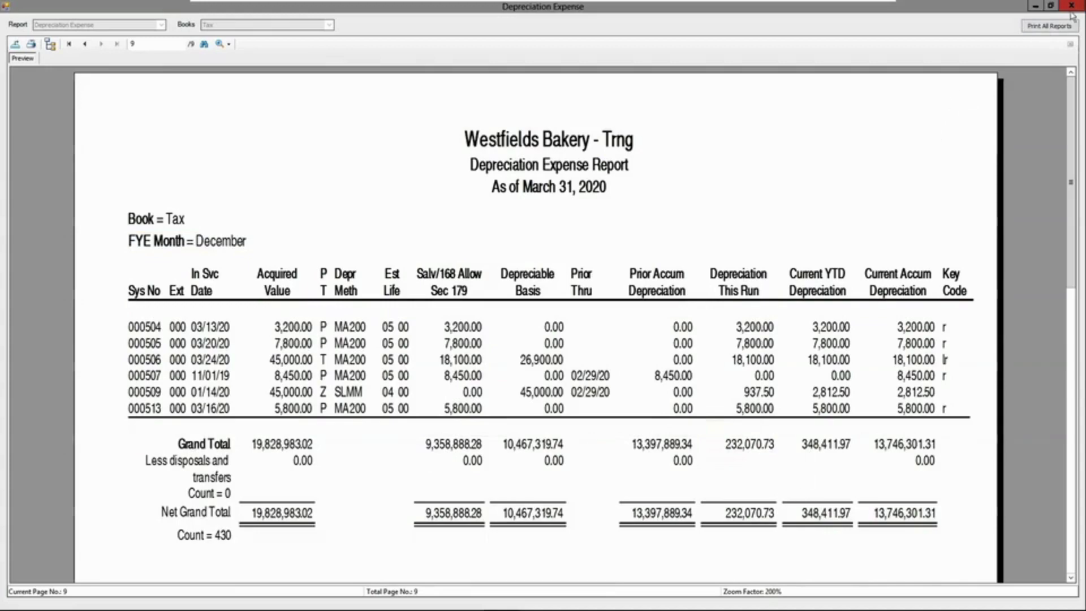
key("alt+F4")
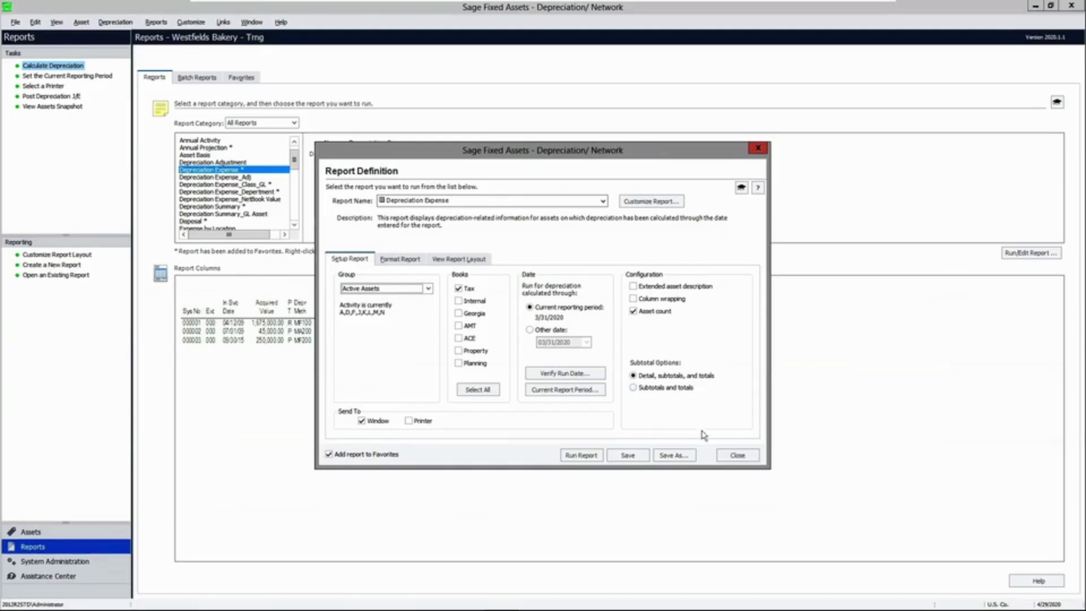
left_click(737, 456)
Run the General Ledger Posting report and preview its balanced $198,245.88 totals
scroll(295, 180, "down", 8)
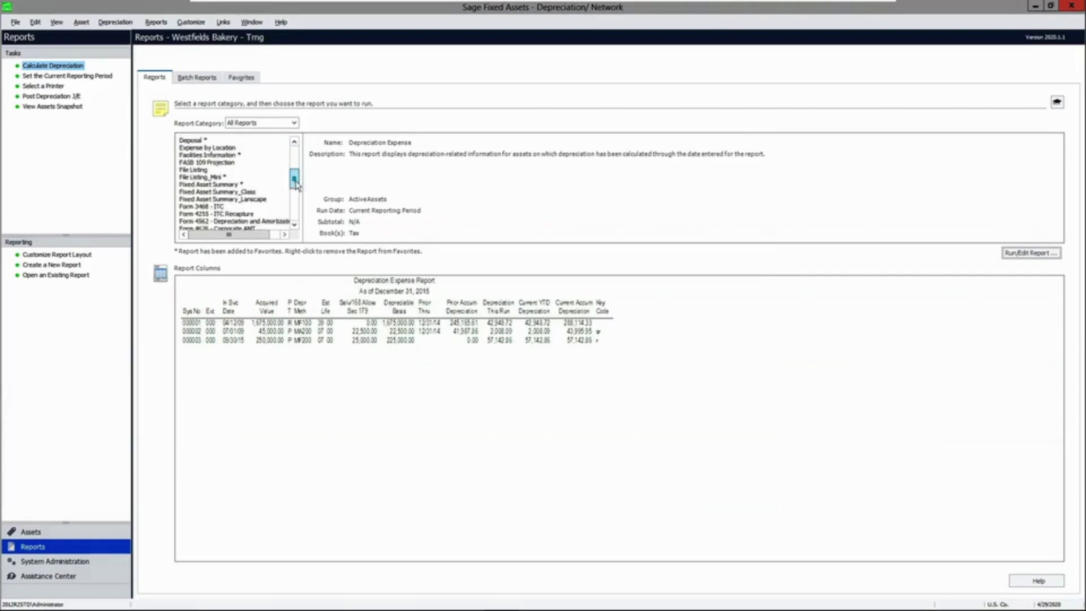
left_click(221, 201)
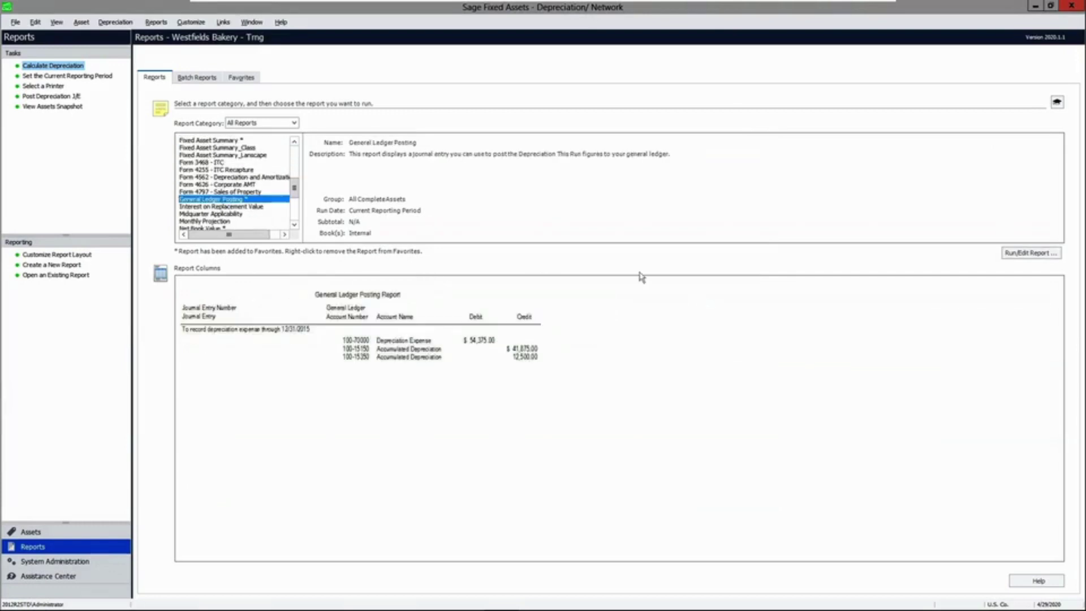
left_click(1035, 253)
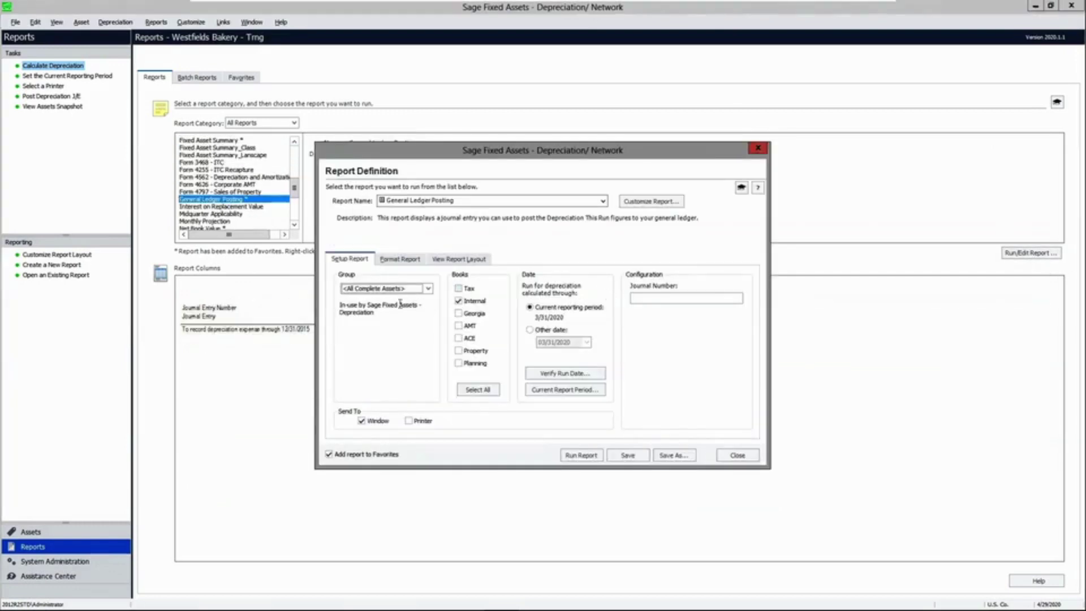
left_click(581, 455)
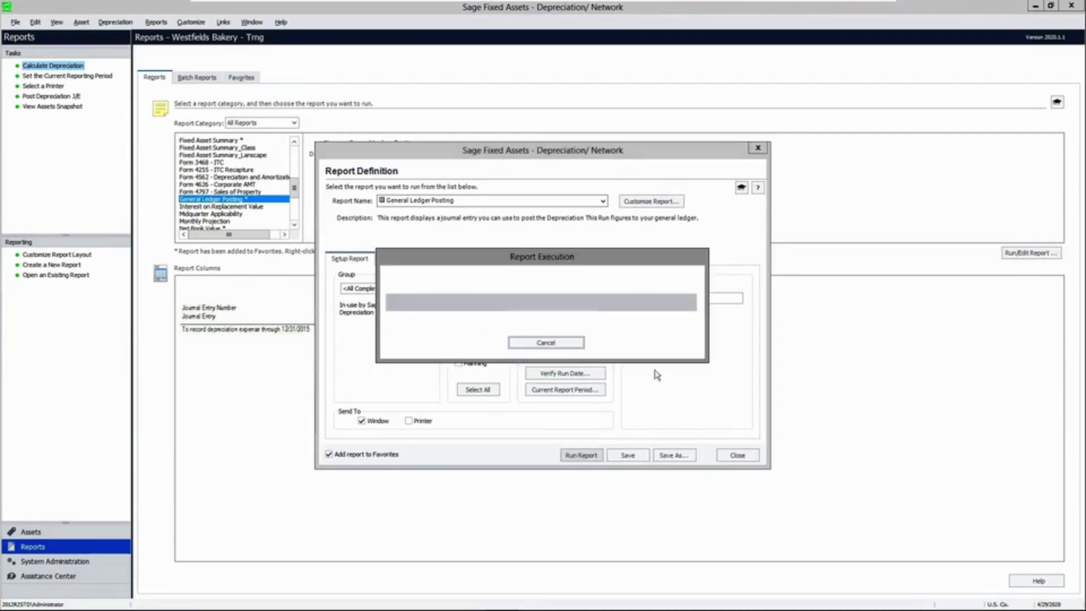
scroll(458, 296, "down", 5)
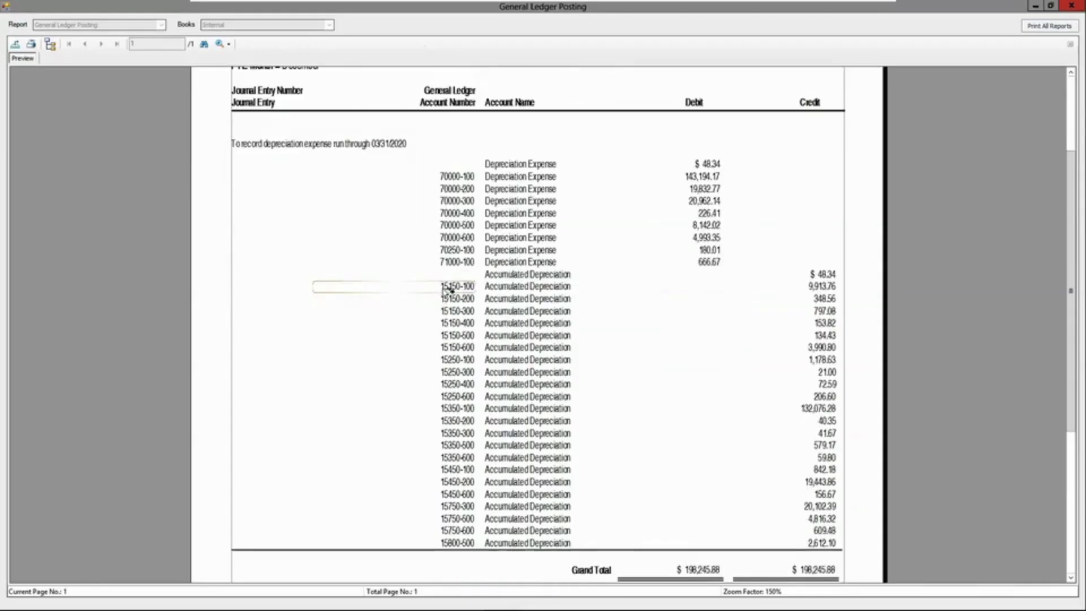
Export the report as Microsoft Excel Workbook Data-Only (*.xlsx), then close the viewer and definition
left_click(16, 45)
left_click(731, 421)
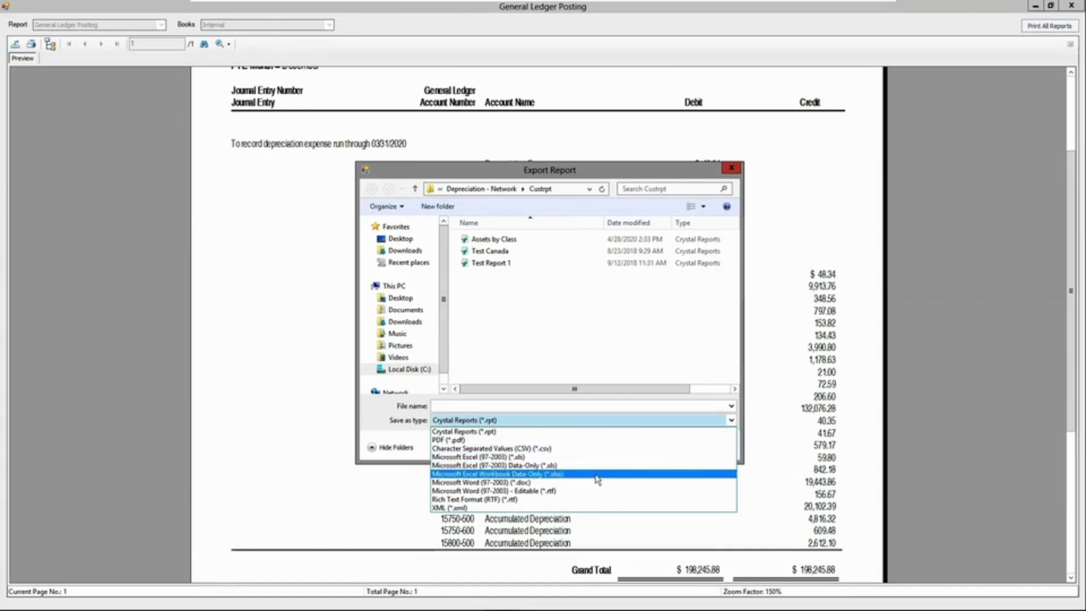
left_click(728, 182)
left_click(714, 442)
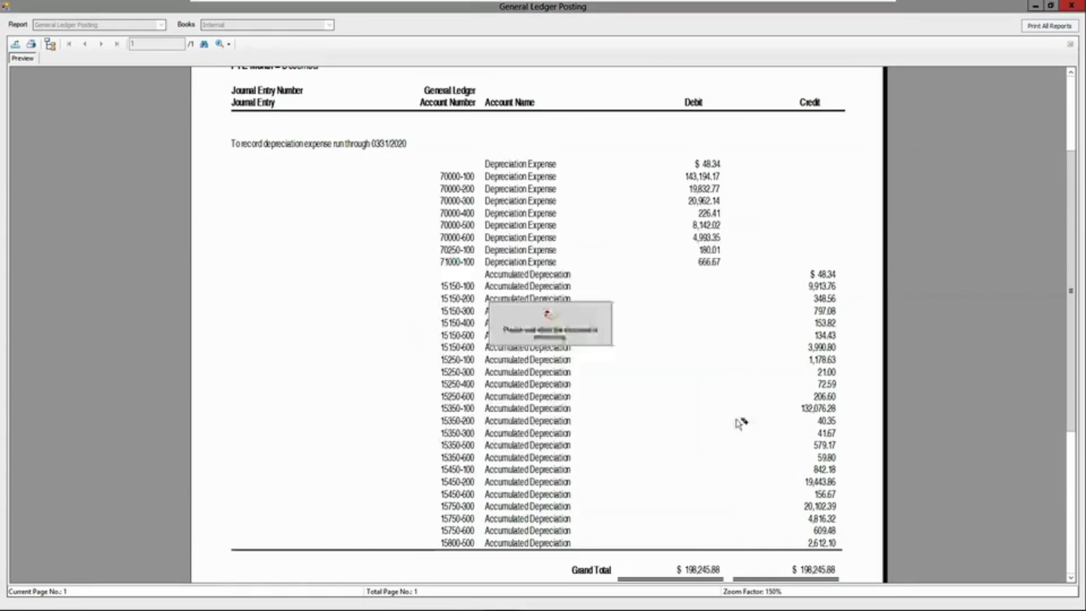
left_click(1072, 5)
left_click(733, 455)
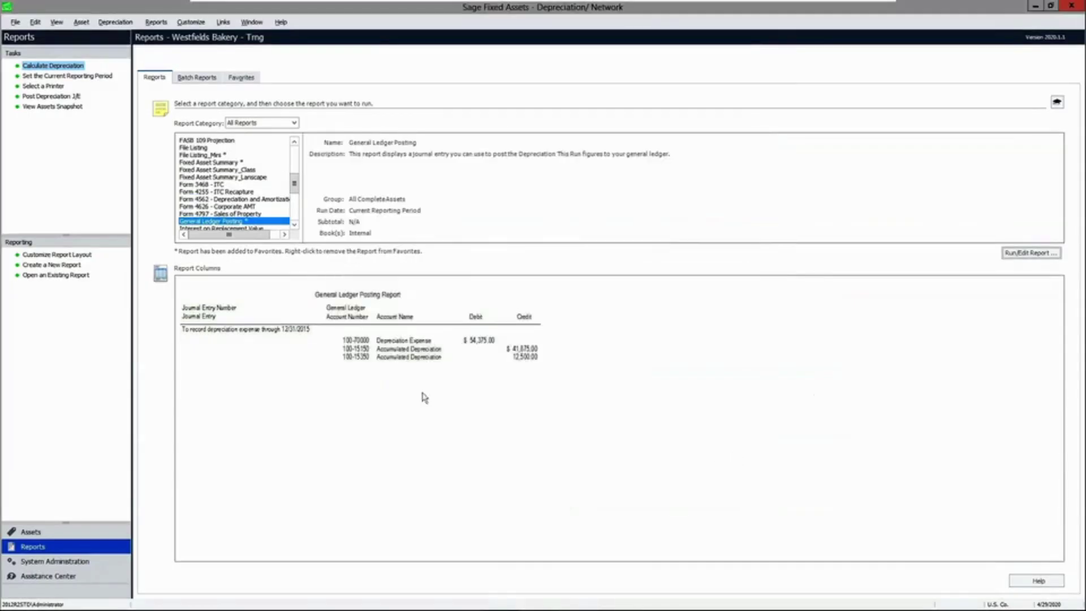
left_click(63, 276)
Open Assets by Class in Crystal Reports and expand Database Fields to list FAS_Asset_Information fields
left_click(506, 244)
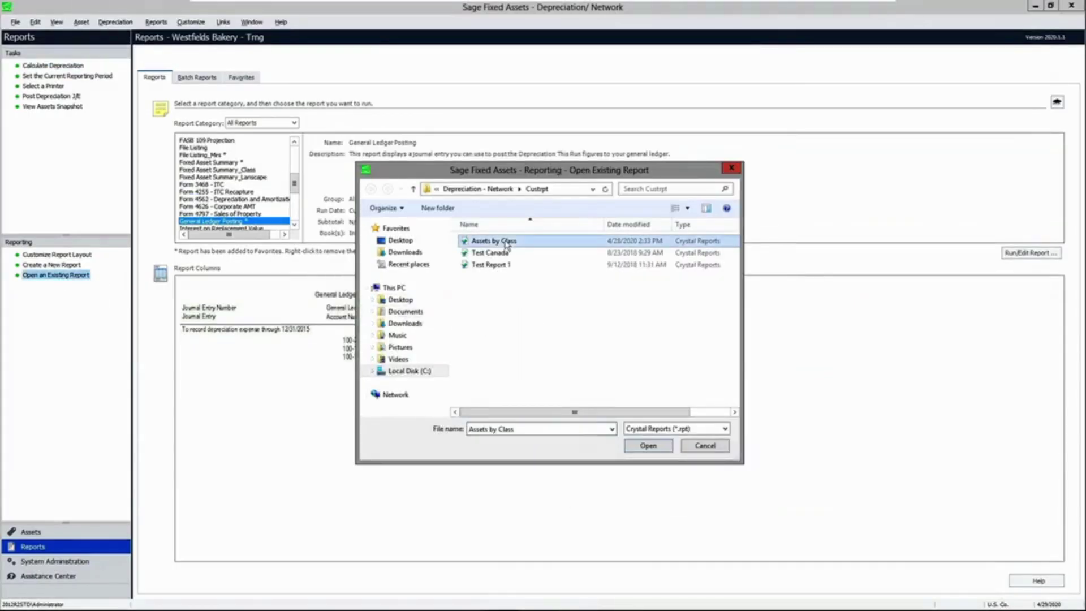
left_click(647, 446)
left_click(520, 360)
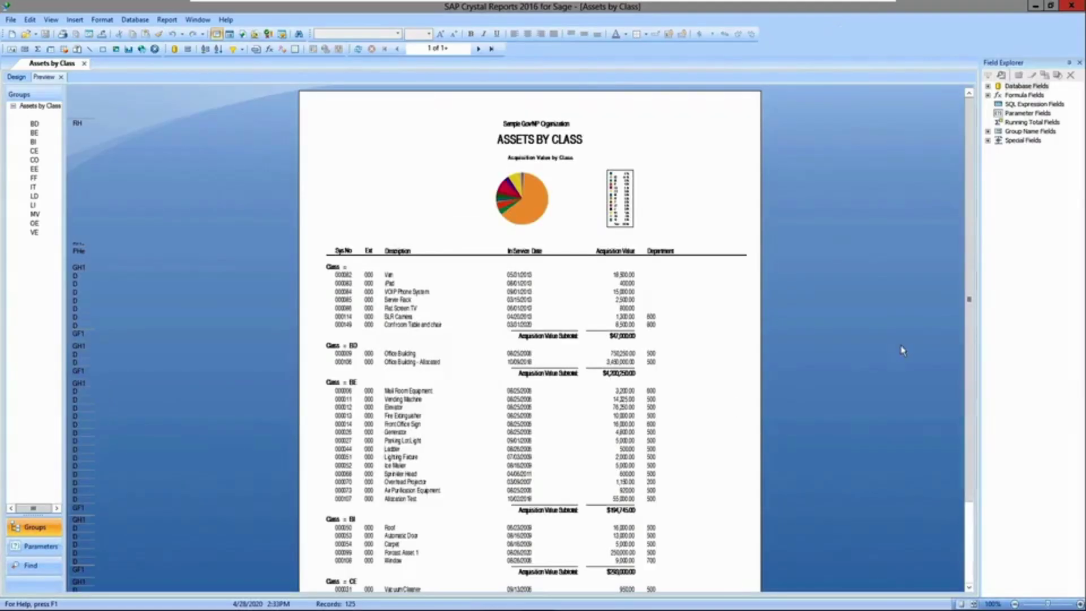
left_click(989, 87)
left_click(998, 104)
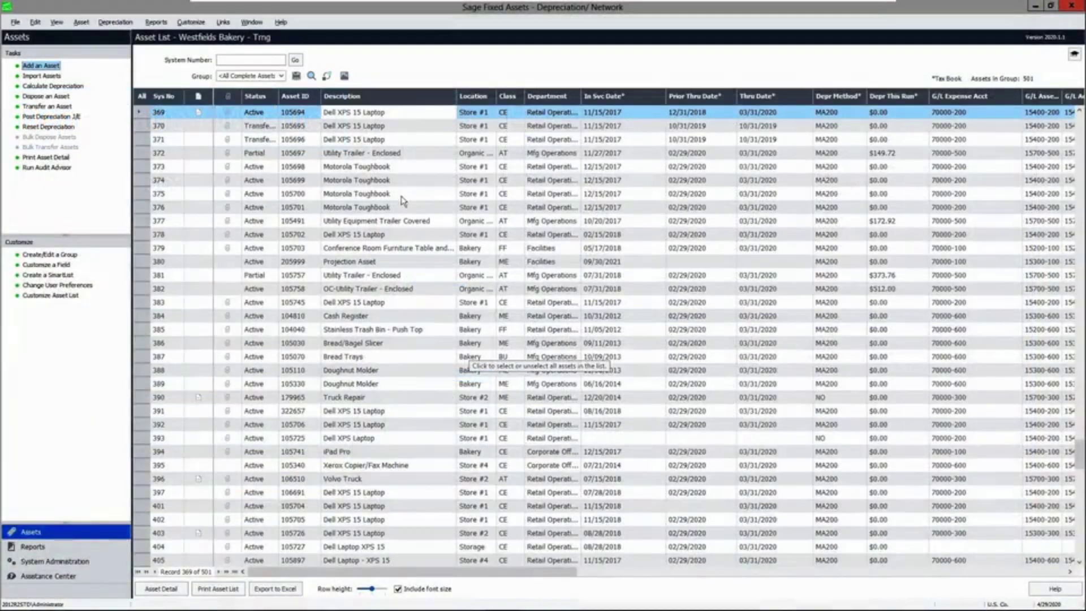
Read What's New help, noting the Further Consolidated Appropriations Act and five tax extender updates
left_click(286, 23)
key("Escape")
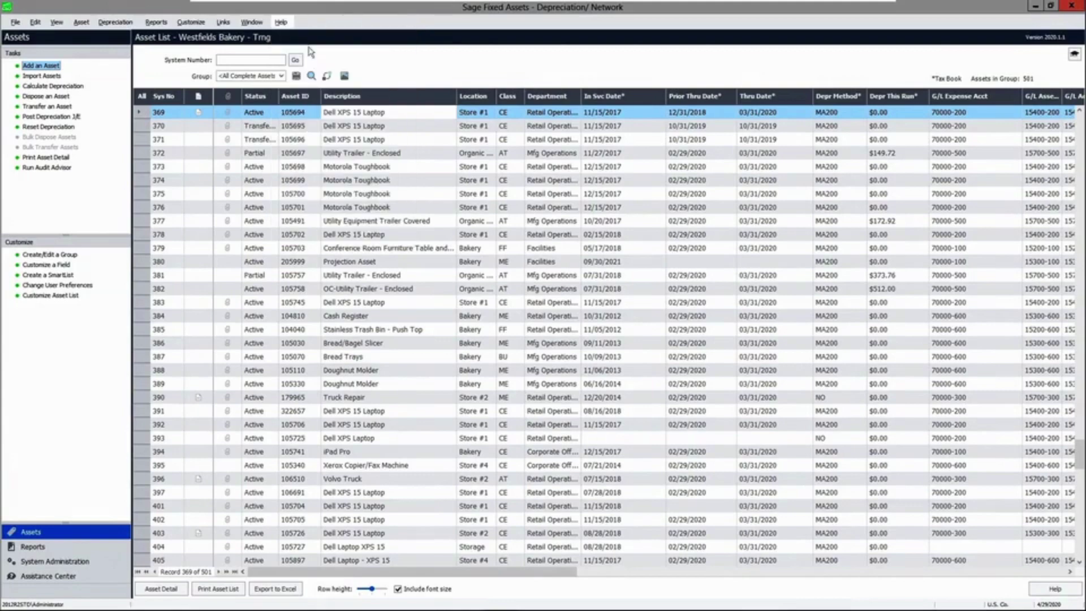
left_click(419, 381)
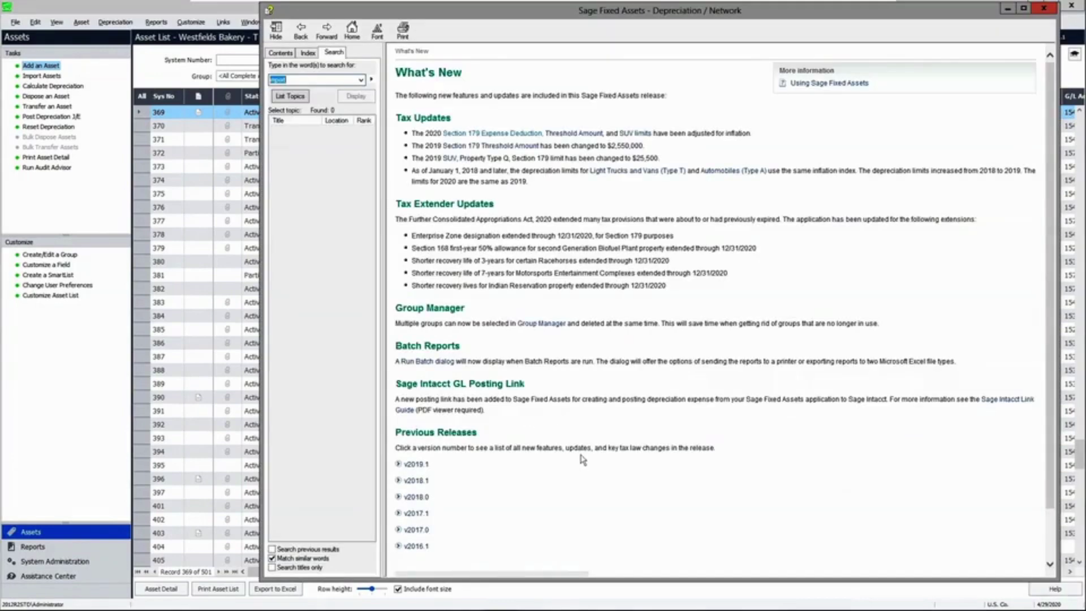
left_click_drag(417, 219, 559, 220)
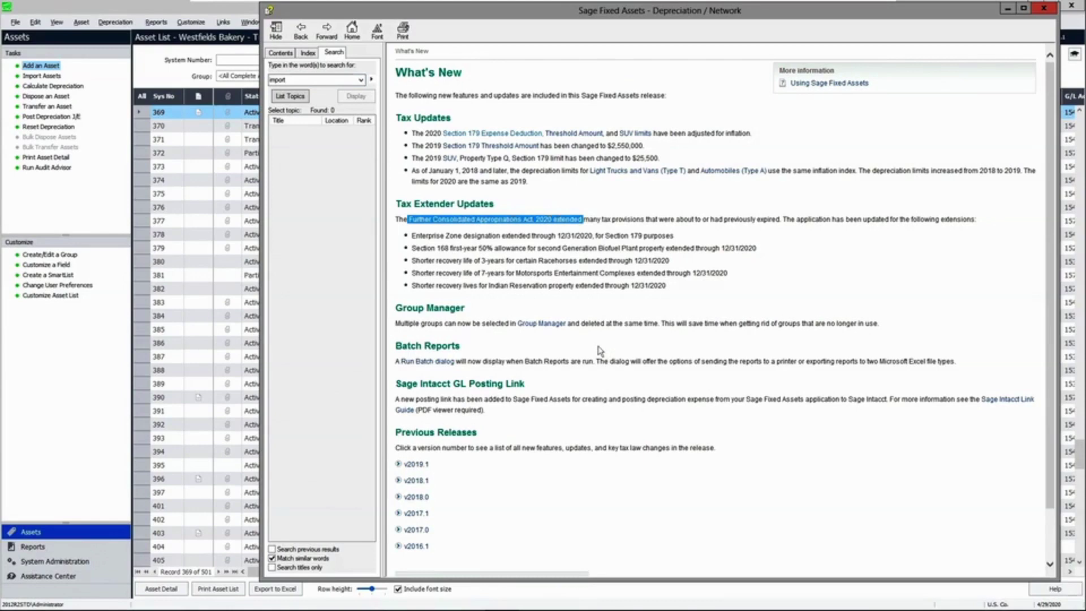
left_click_drag(412, 234, 676, 290)
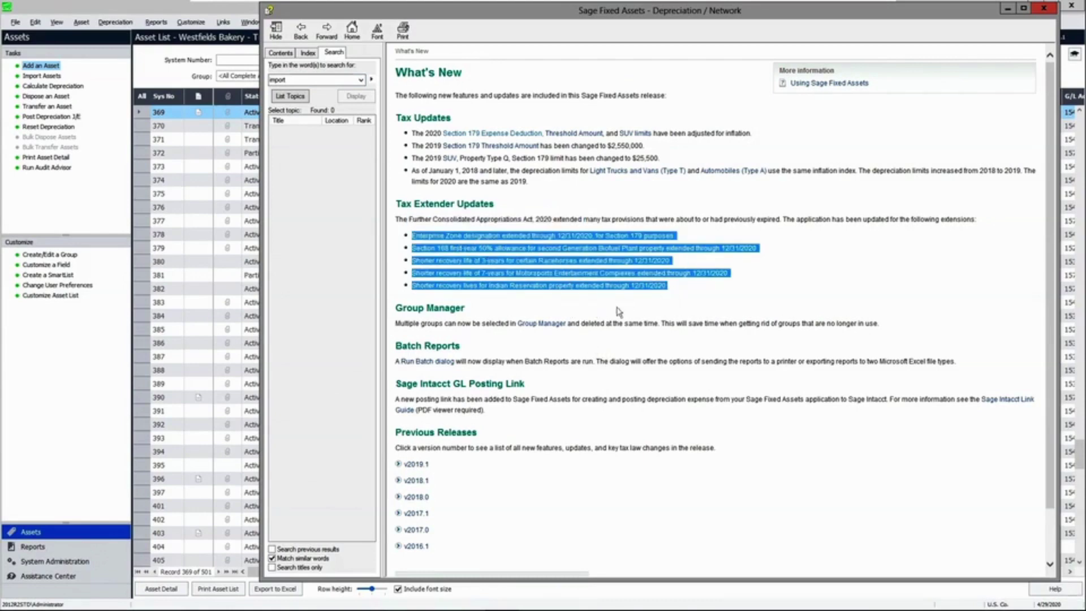
Check Section 179 limits ($1,040,000 for 2020, $1,020,000 for 2019), then run Audit Advisor for 12/2018
left_click(515, 134)
scroll(733, 402, "down", 5)
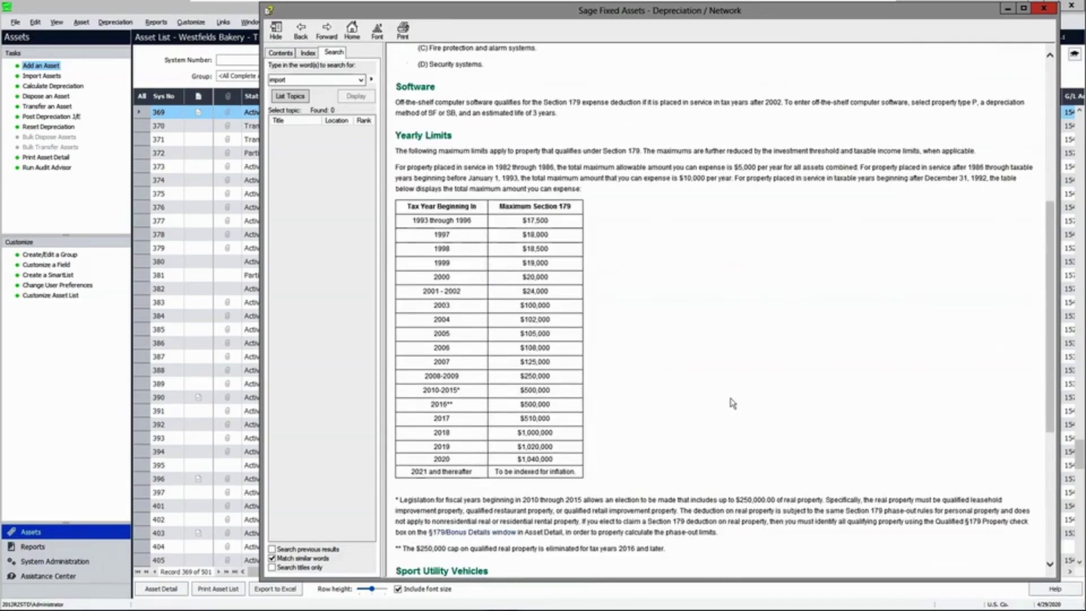
left_click_drag(555, 461, 513, 460)
left_click_drag(558, 447, 517, 448)
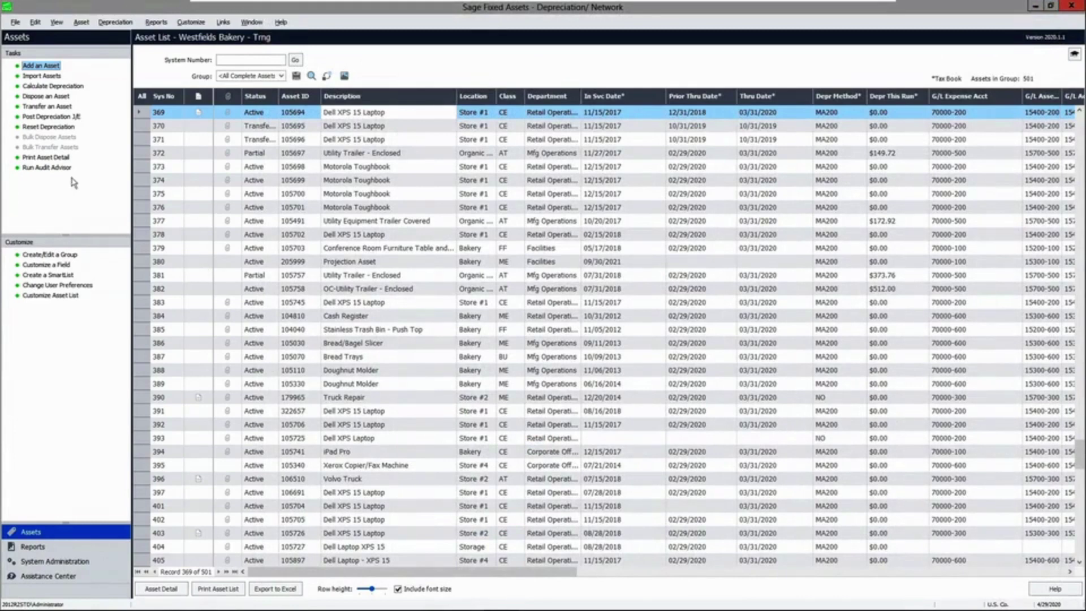
left_click(48, 168)
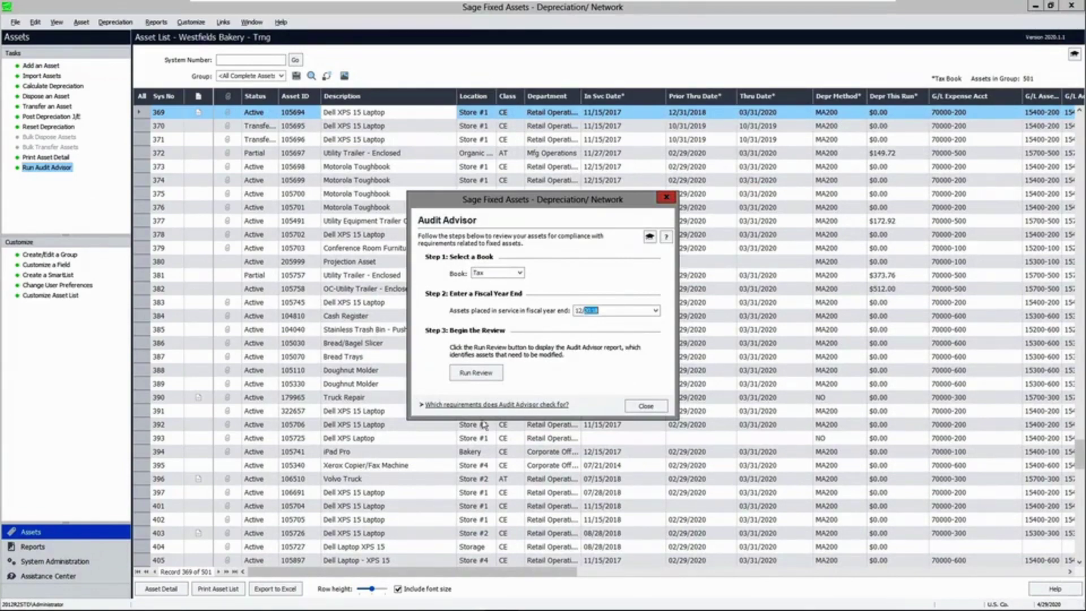
left_click(475, 372)
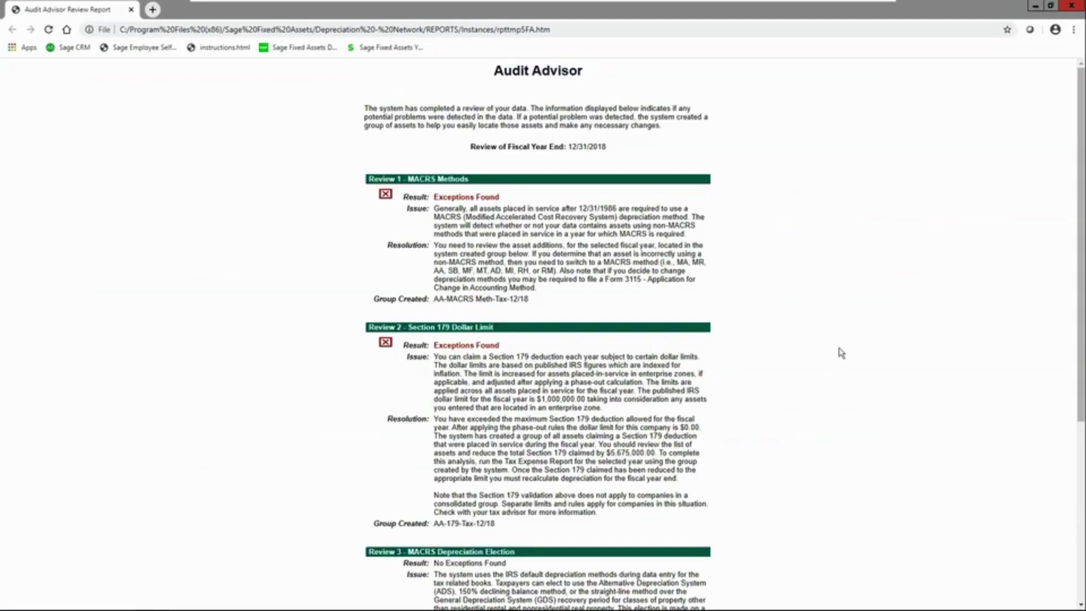
Zoom the review report to 150% and read the Exceptions Found, Section 179 issue and resolution
key("ctrl+plus")
key("ctrl+plus")
key("ctrl+plus")
scroll(841, 353, "down", 5)
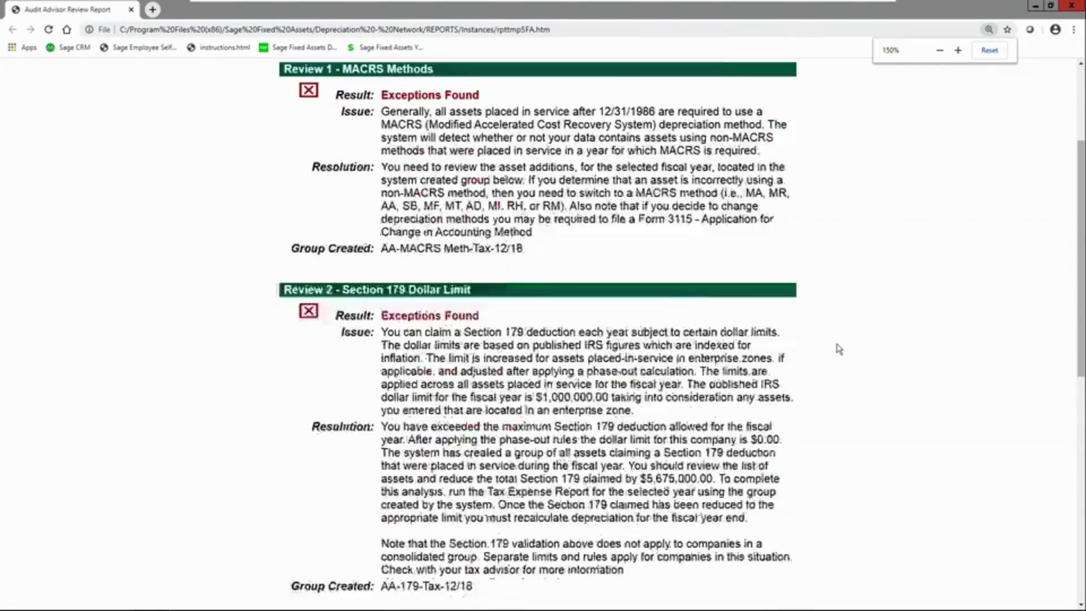
left_click_drag(480, 208, 382, 207)
left_click_drag(634, 292, 381, 219)
left_click_drag(745, 404, 394, 313)
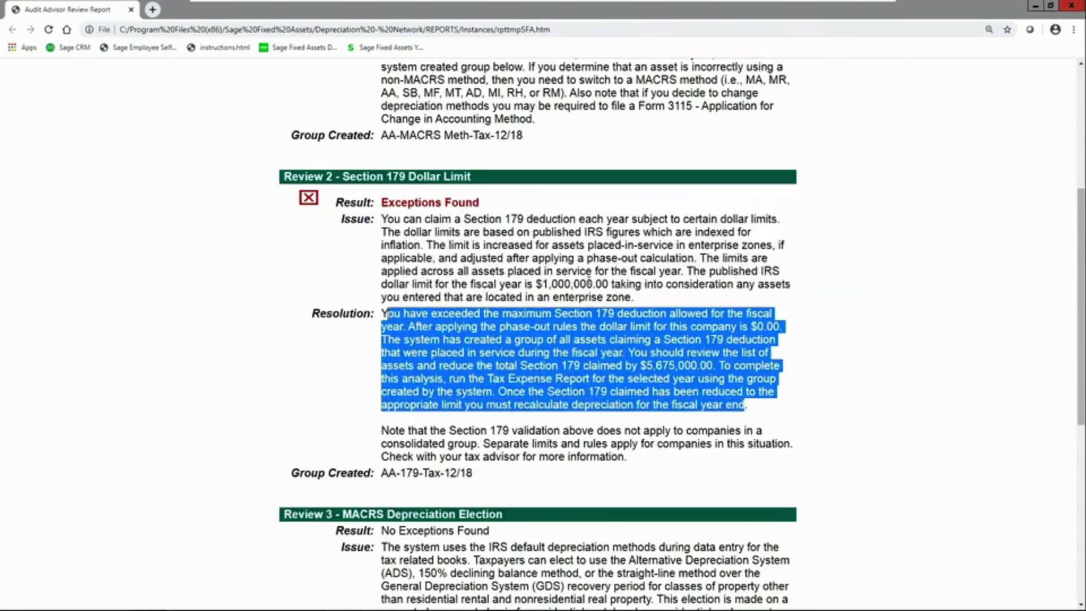
Note the $1,000,000.00 limit and $5,675,000.00 over-claimed amount, then close the report
left_click(589, 281)
left_click_drag(541, 283, 607, 284)
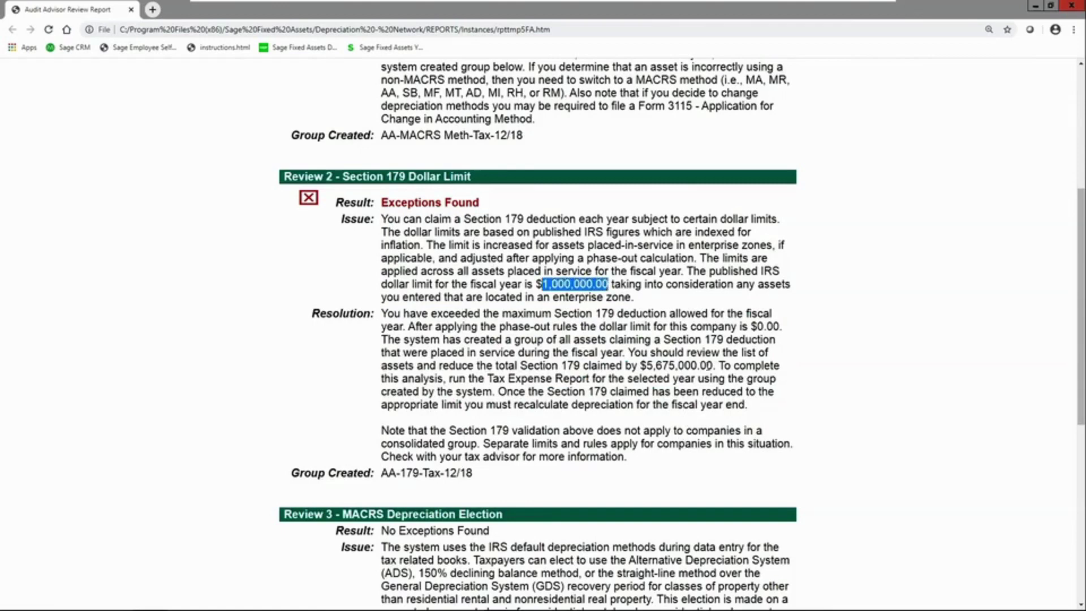
left_click_drag(715, 366, 640, 365)
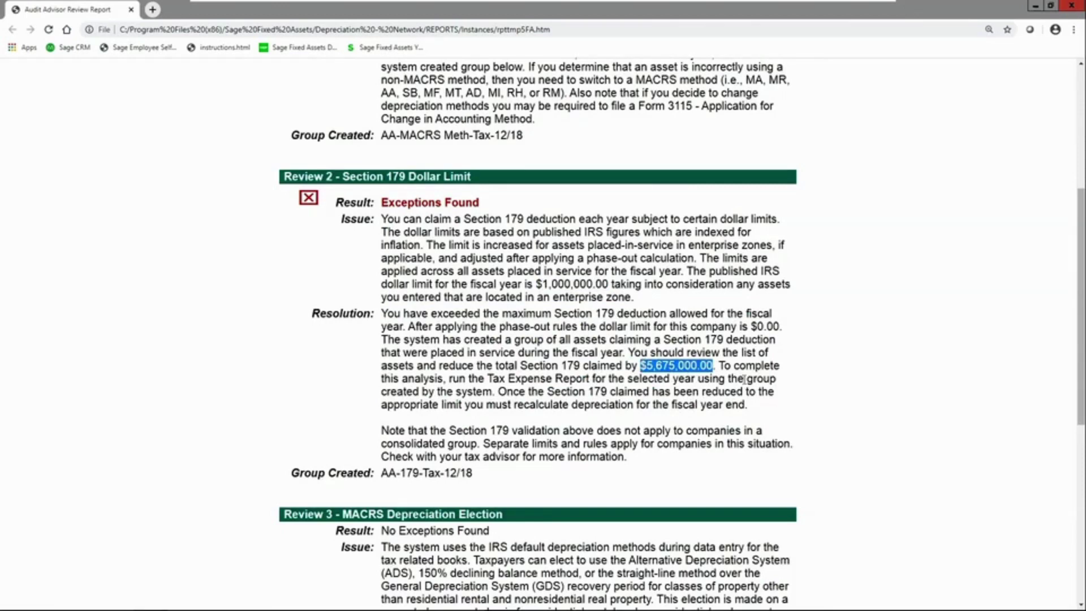
left_click(1072, 5)
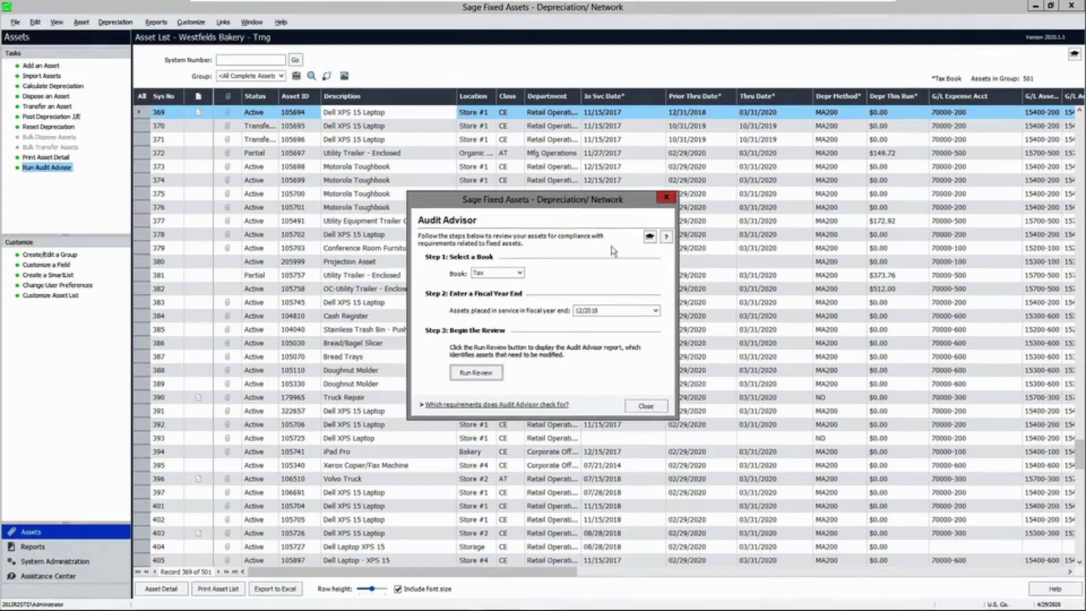
left_click(647, 406)
Filter the asset list to the AA-179-Tax-12/18 group and check asset 459's Section 179 deduction
left_click(281, 76)
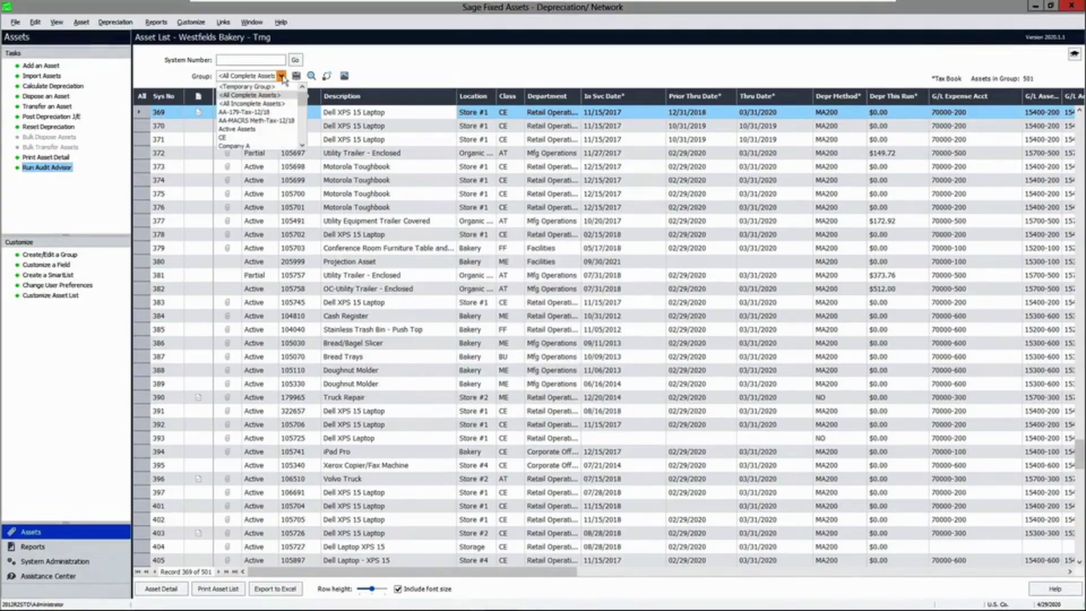
left_click(258, 113)
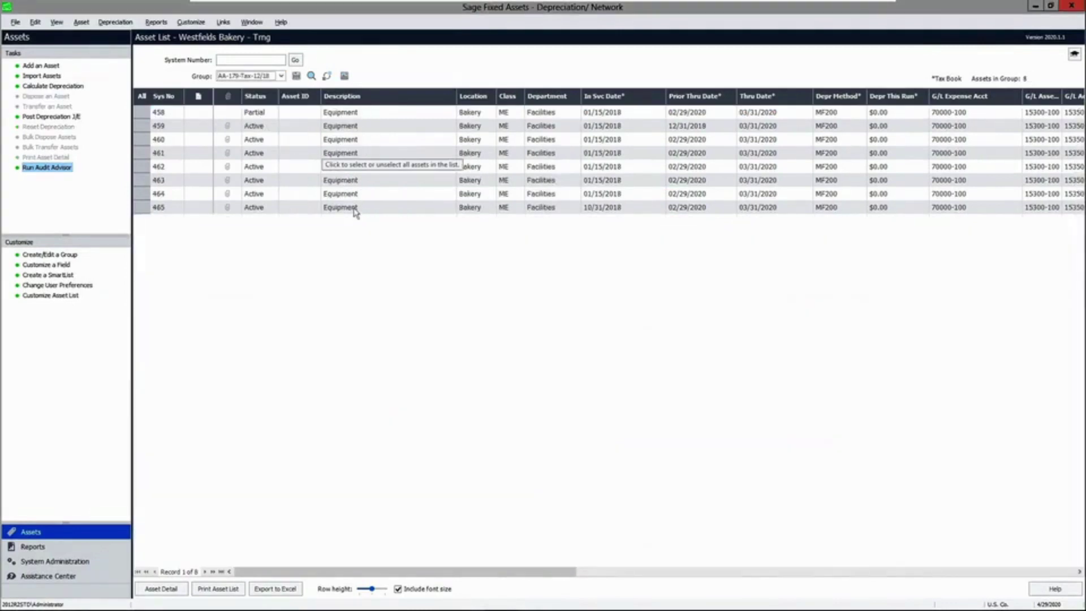
double_click(367, 127)
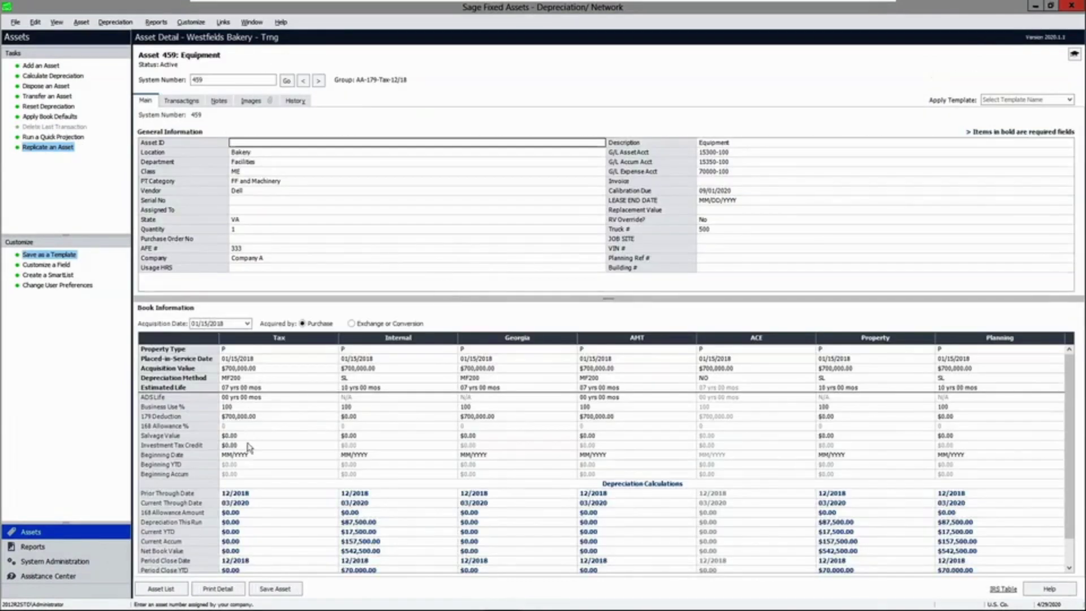
left_click(249, 419)
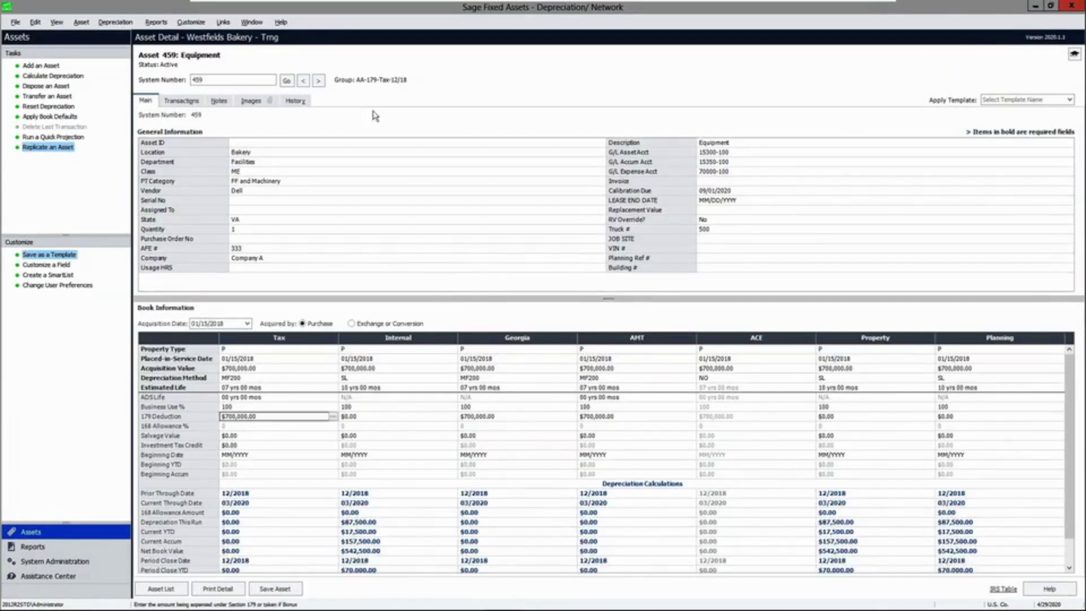
left_click(319, 81)
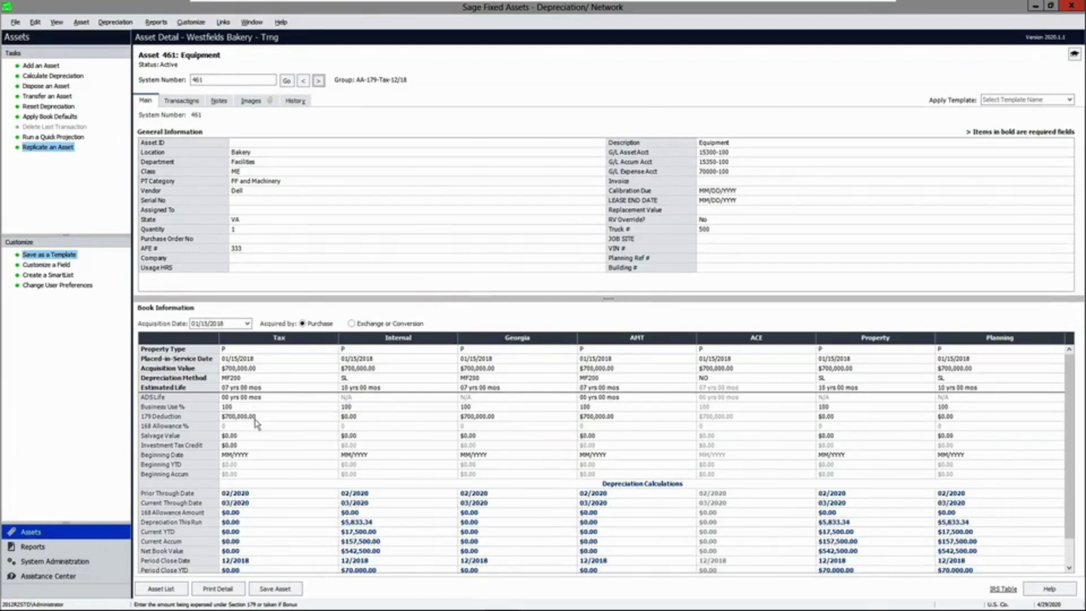
left_click(185, 587)
Check asset 458's Section 179 deduction, then switch the list back to <All Complete Assets>
double_click(346, 110)
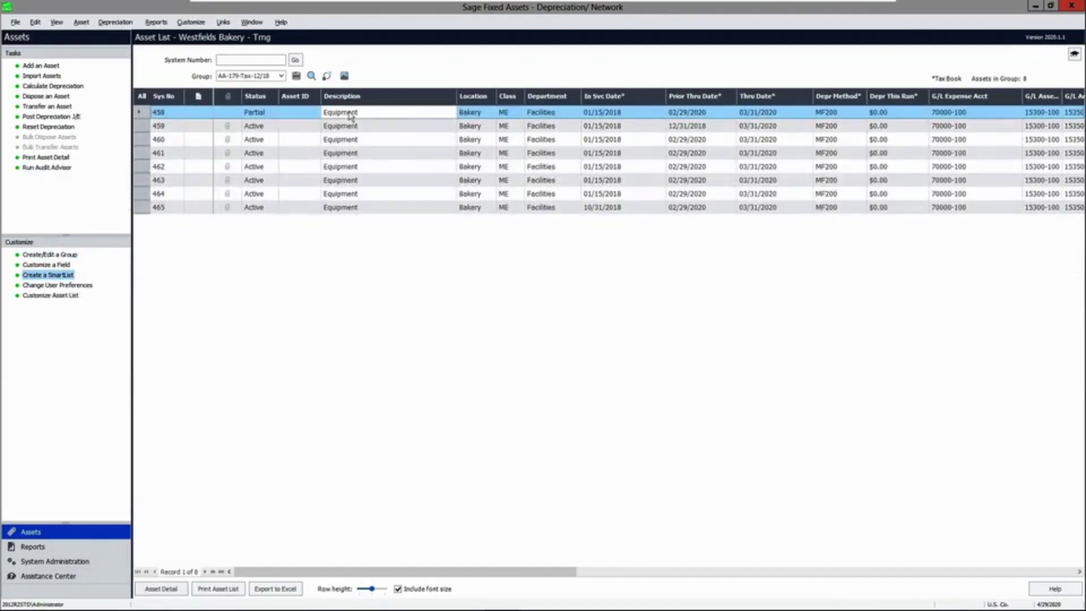
left_click(257, 417)
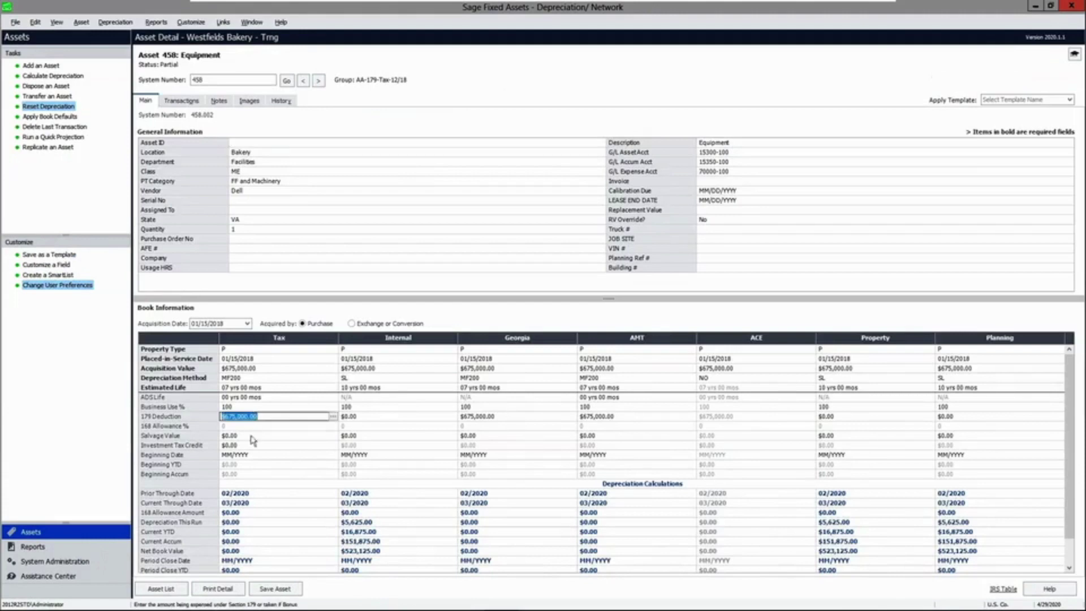
left_click(161, 589)
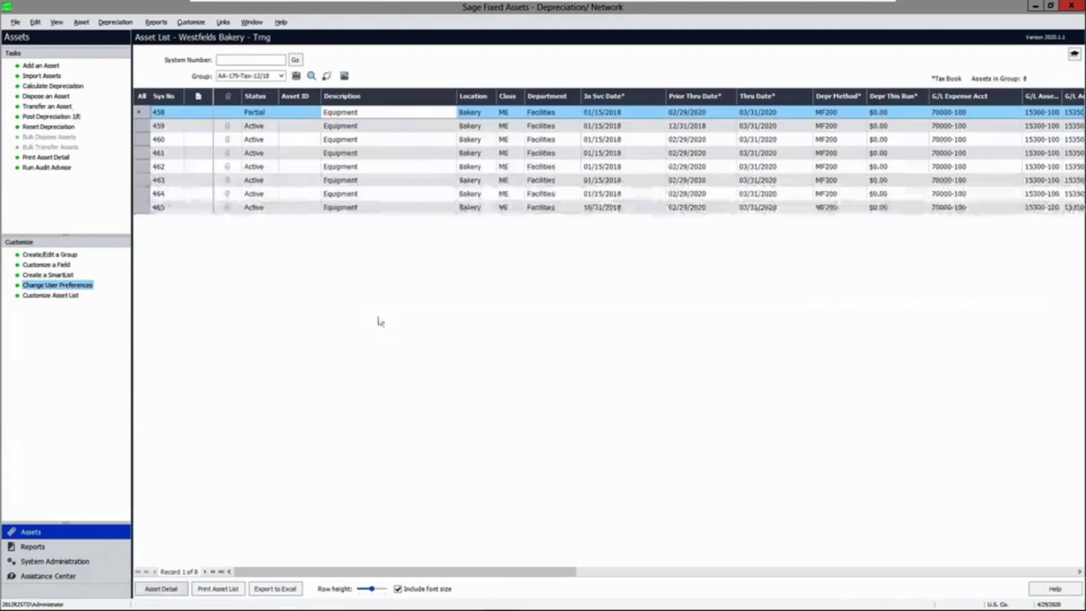
left_click(282, 76)
left_click(294, 95)
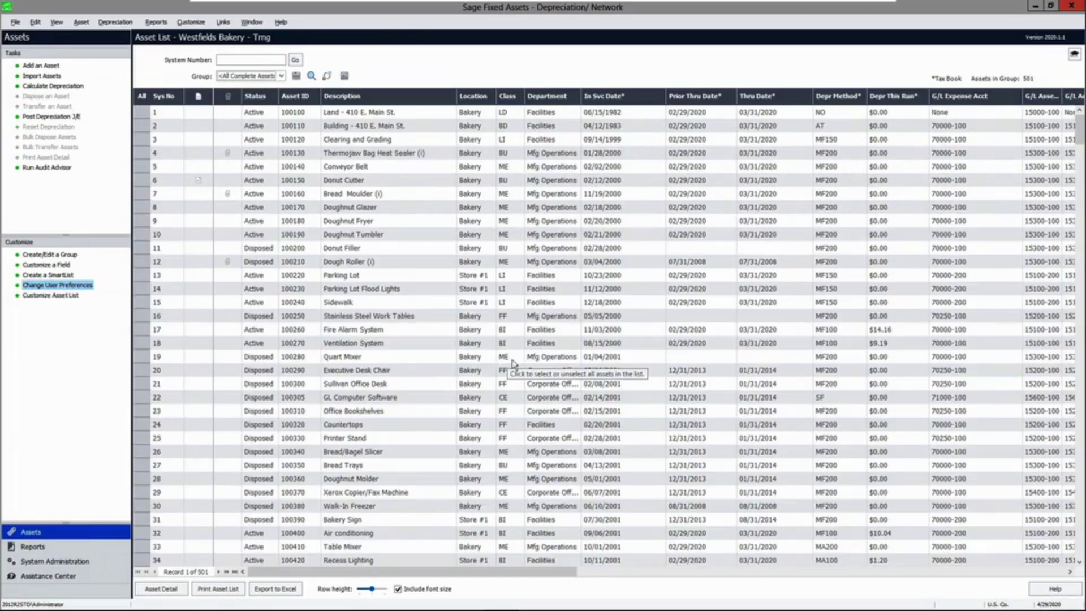